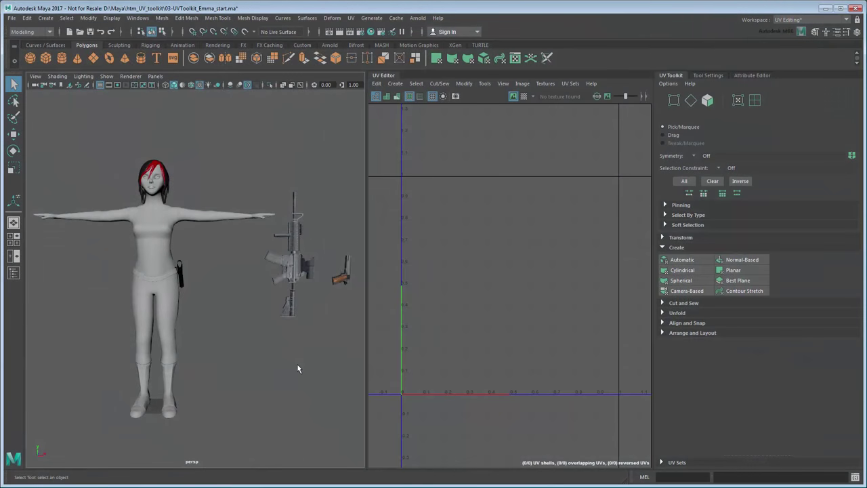
Inspect the rifle and pistol beside the character, and return the view to the full character.
middle_click_drag(296, 363, 189, 419, "alt")
scroll(219, 364, "up", 4)
scroll(218, 363, "up", 2)
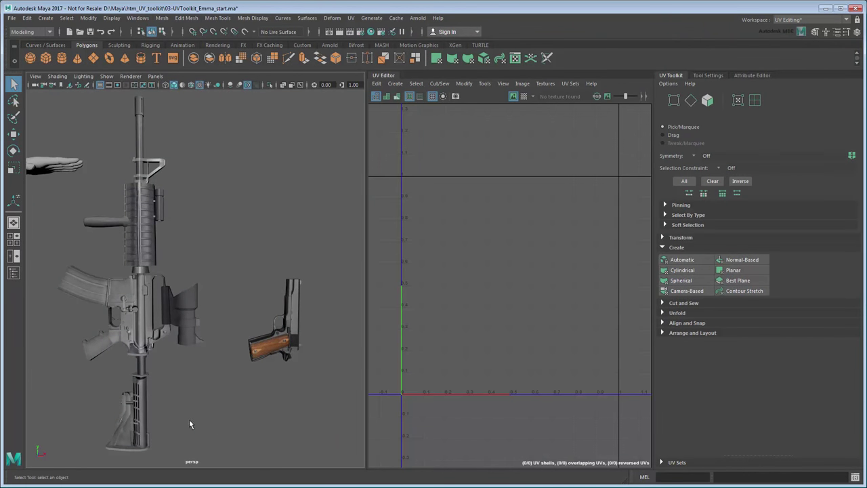
scroll(214, 421, "down", 6)
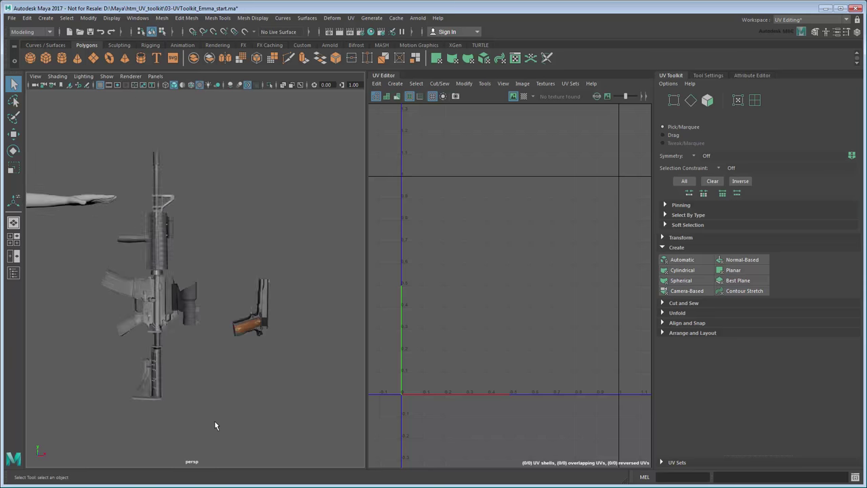
middle_click_drag(149, 396, 289, 363, "alt")
scroll(281, 362, "up", 3)
scroll(285, 363, "down", 2)
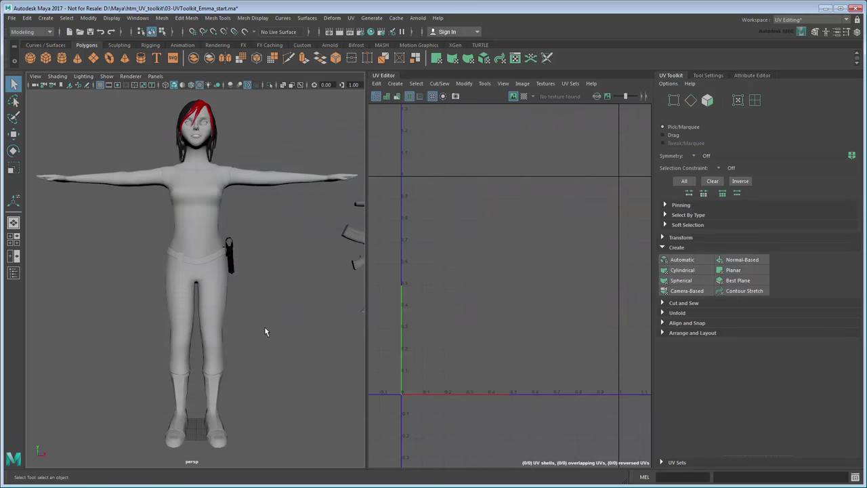
Hide the guns_LYR, accessories_LYR and head_features_LYR display layers, leaving only the body layer shown.
left_click(855, 31)
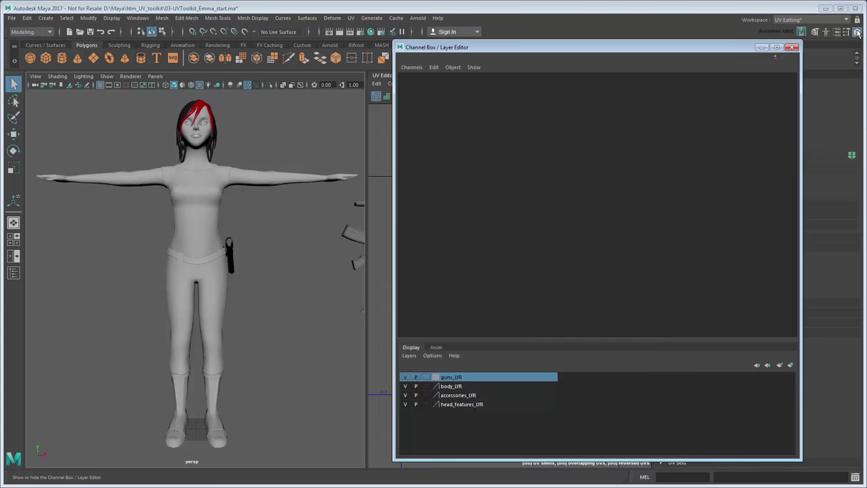
left_click(405, 376)
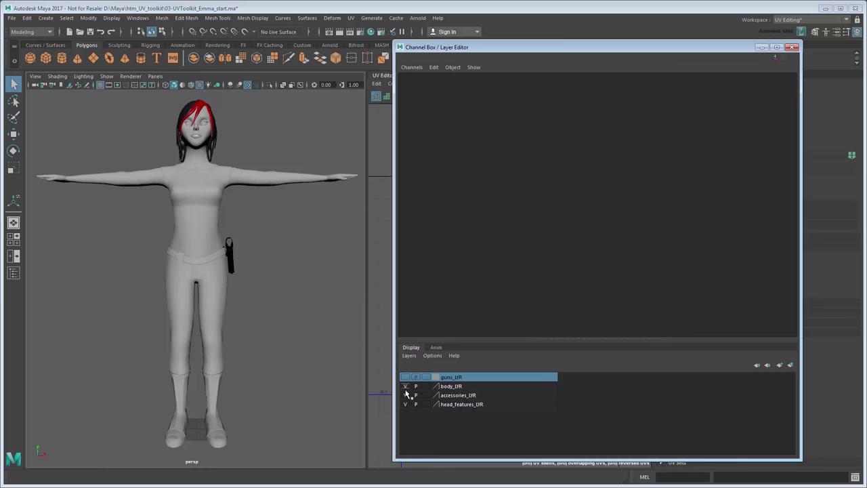
left_click(405, 394)
left_click(405, 404)
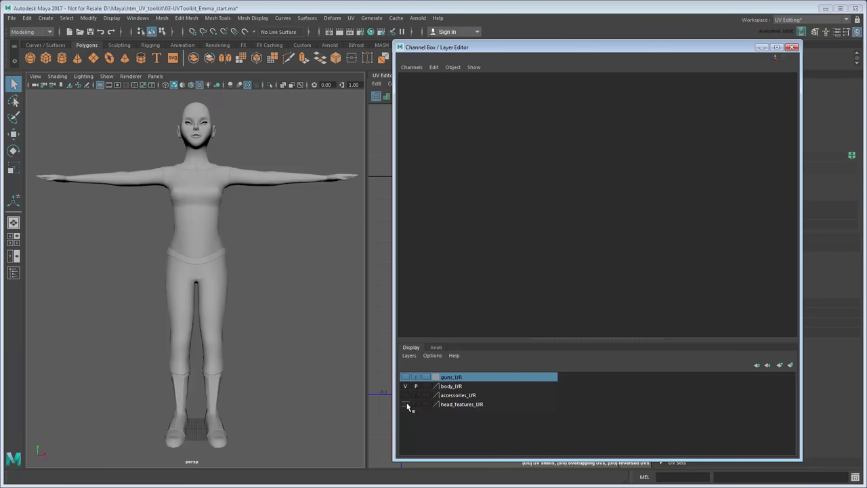
left_click(790, 47)
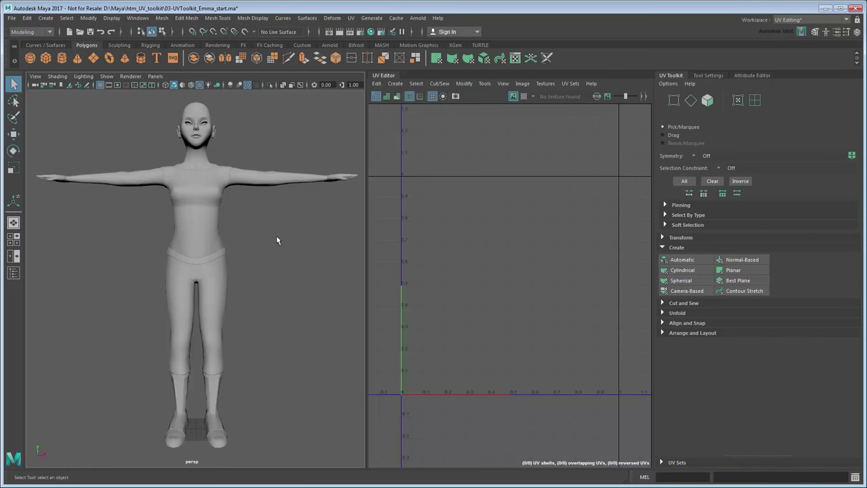
Project planar UVs onto the character's body mesh from the Z axis, fitted to the bounding box with the image ratio kept.
left_click(179, 235)
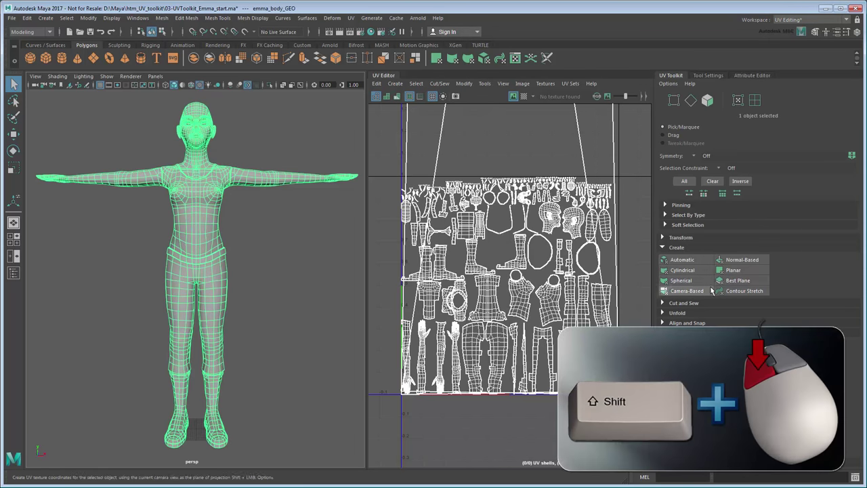
left_click(733, 271, "shift")
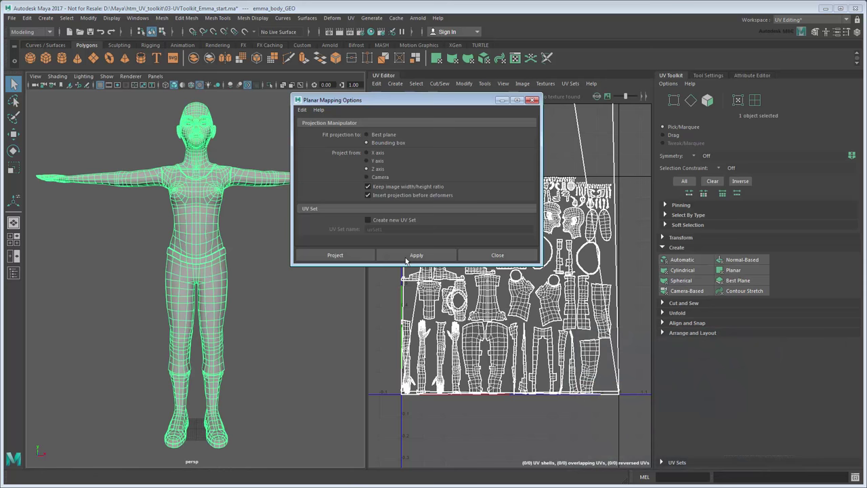
left_click(350, 258)
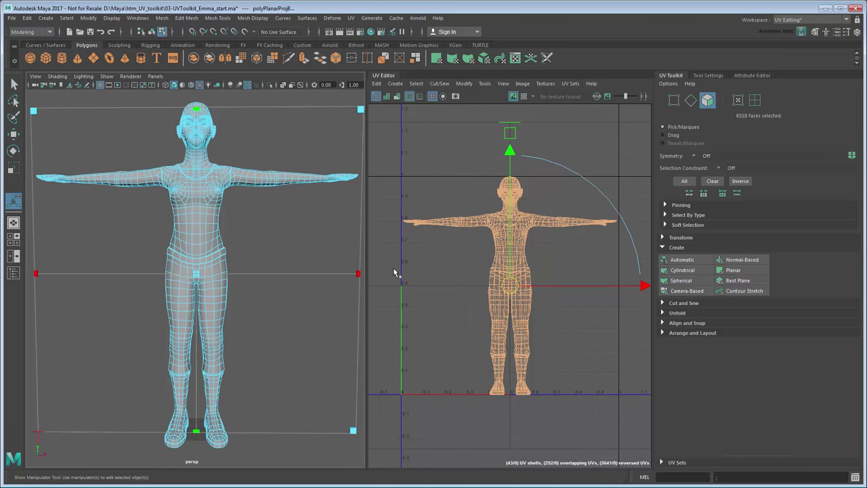
key("q")
Cut a UV seam around the base of the neck, front and back, with the 3D Cut and Sew UV Tool.
scroll(515, 274, "up", 6)
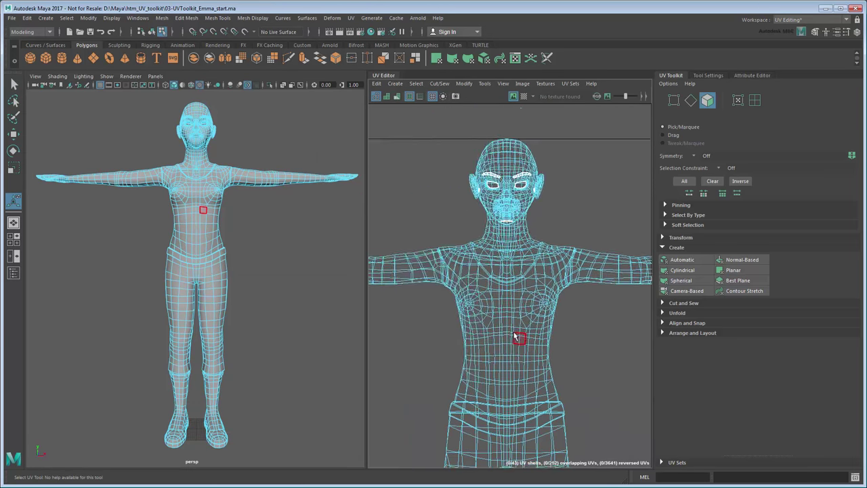
scroll(526, 360, "up", 1)
middle_click_drag(525, 337, 521, 402, "alt")
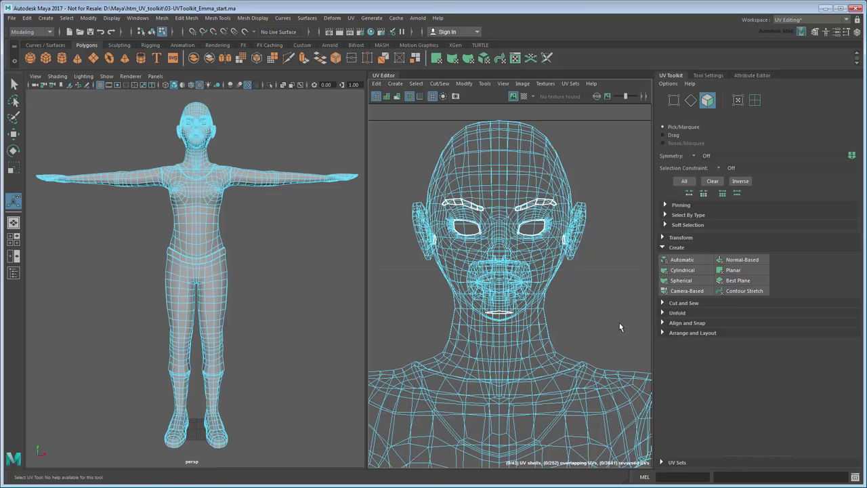
left_click(349, 18)
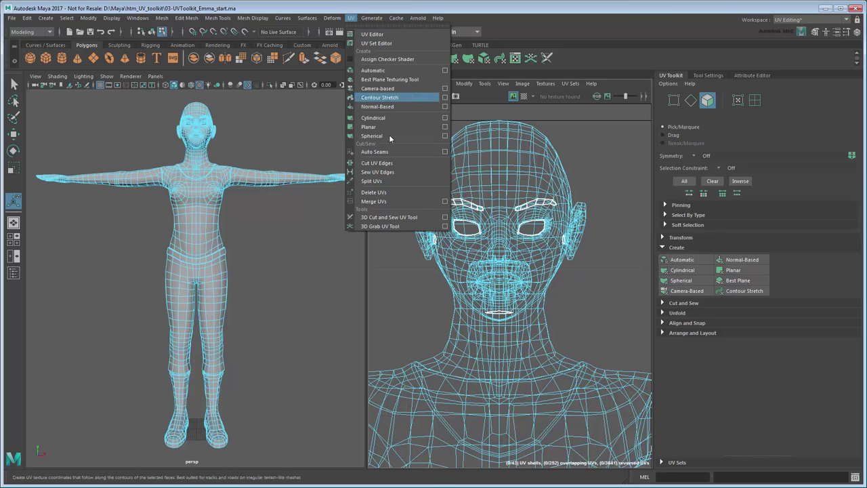
left_click(426, 217)
scroll(258, 376, "up", 5)
middle_click_drag(257, 376, 260, 396, "alt")
scroll(271, 254, "up", 5)
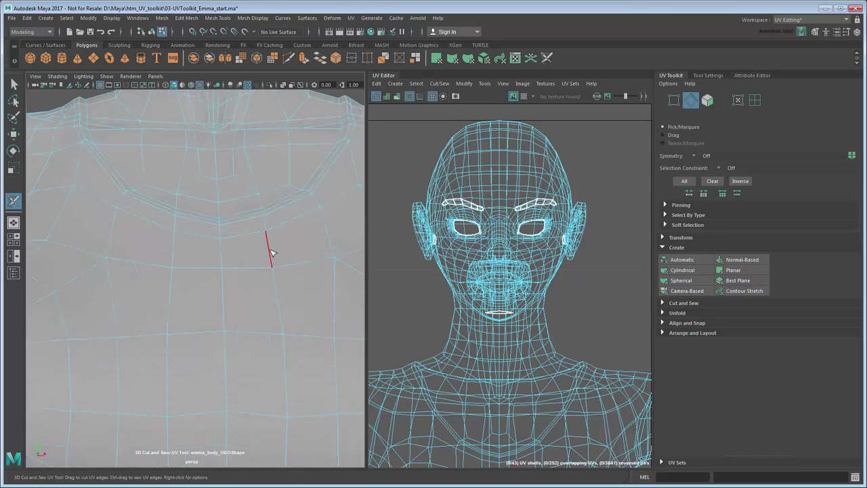
middle_click_drag(271, 253, 251, 326, "alt")
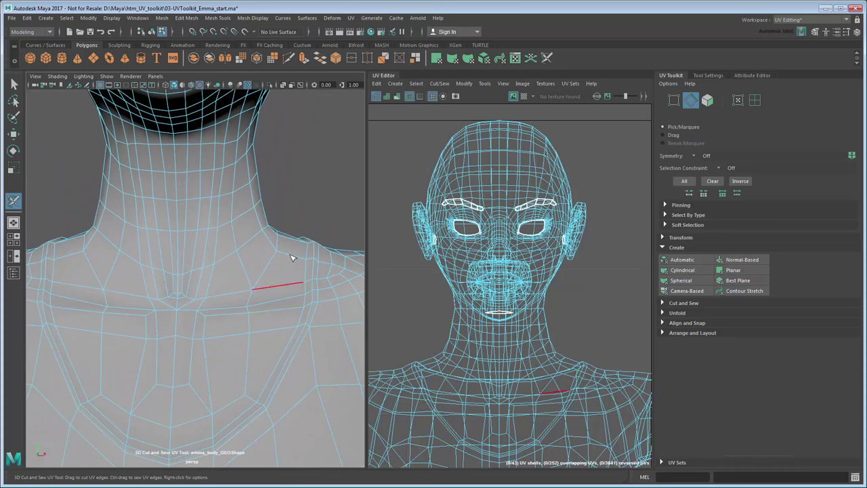
left_click_drag(226, 262, 269, 229)
mouse_move(270, 229)
left_mouse_down("alt")
mouse_move(166, 246)
mouse_move(150, 277)
mouse_move(227, 209)
mouse_move(169, 215)
mouse_move(228, 208)
mouse_move(304, 173)
left_mouse_up("alt")
left_click_drag(304, 173, 158, 198, "alt")
mouse_move(209, 259)
left_mouse_down()
mouse_move(280, 287)
mouse_move(218, 294)
mouse_move(242, 285)
mouse_move(260, 235)
left_mouse_up()
left_click_drag(259, 236, 291, 289, "alt")
scroll(562, 349, "up", 5)
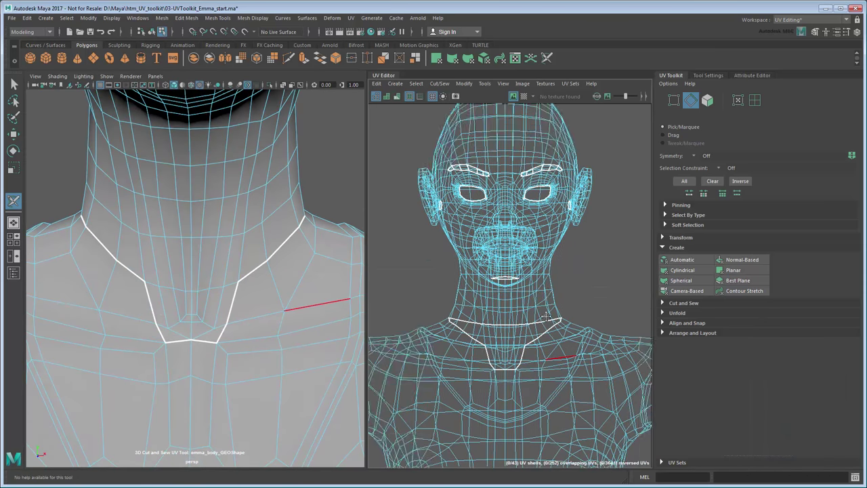
key("q")
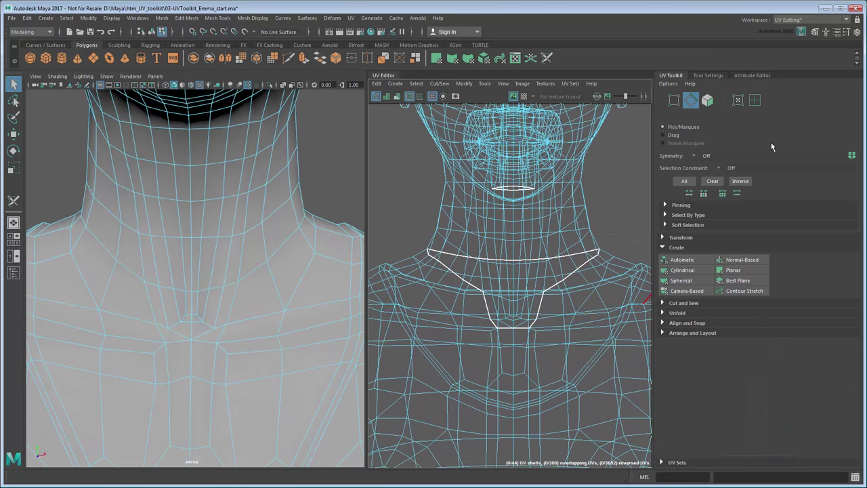
Select the UV shell of the head and neck and try to unfold it.
left_click(754, 100)
left_click(552, 196)
left_click(566, 196)
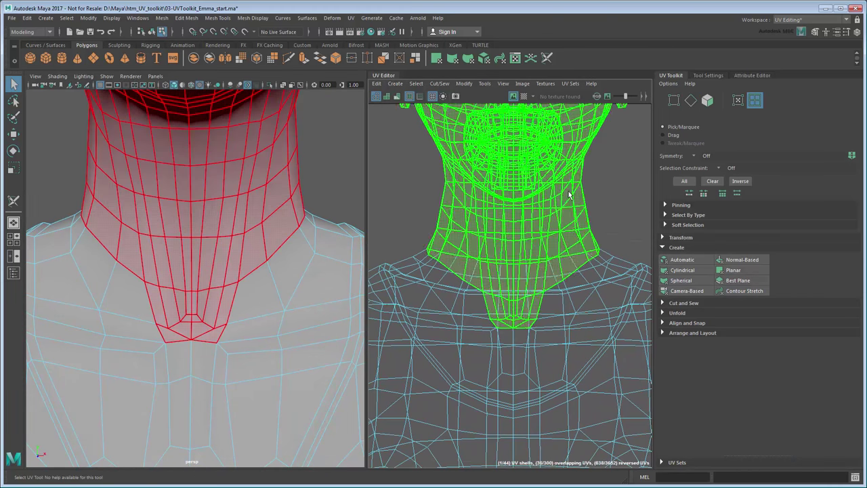
scroll(583, 197, "down", 4)
middle_click_drag(583, 197, 525, 312, "alt")
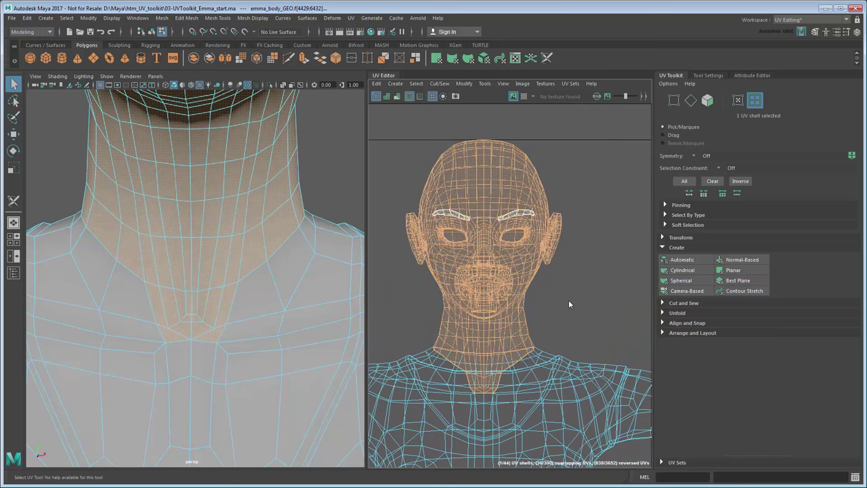
left_click(677, 314)
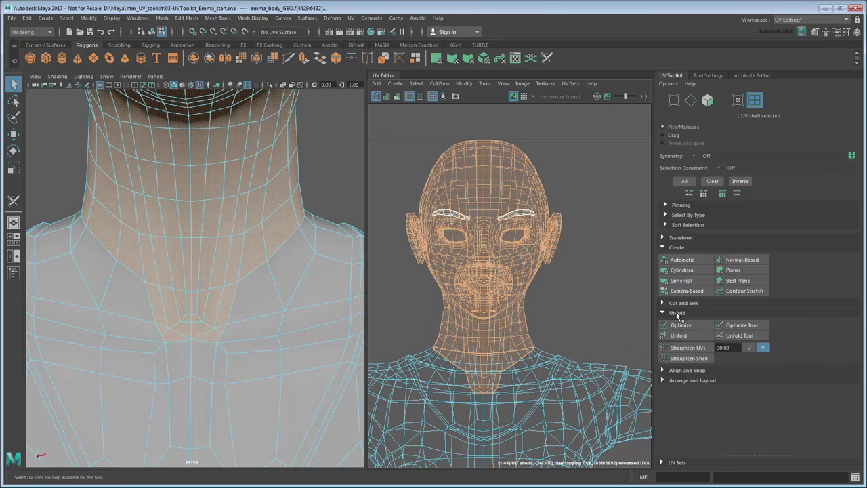
left_click(679, 335)
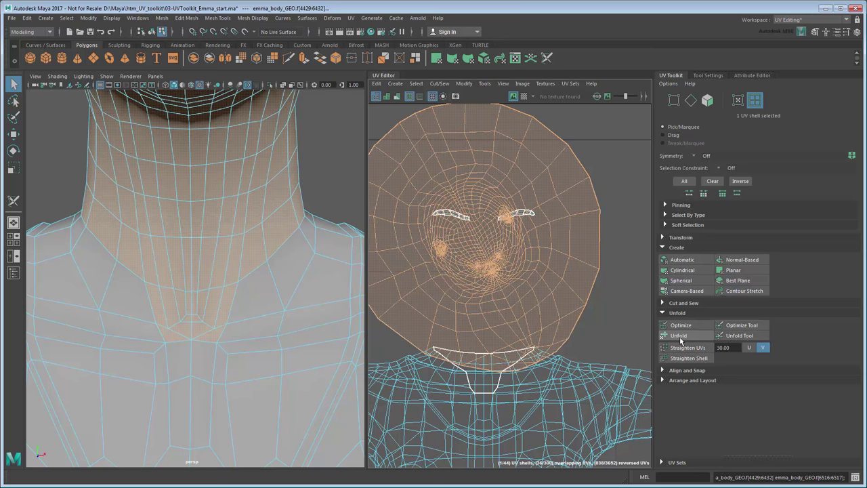
left_click(679, 336)
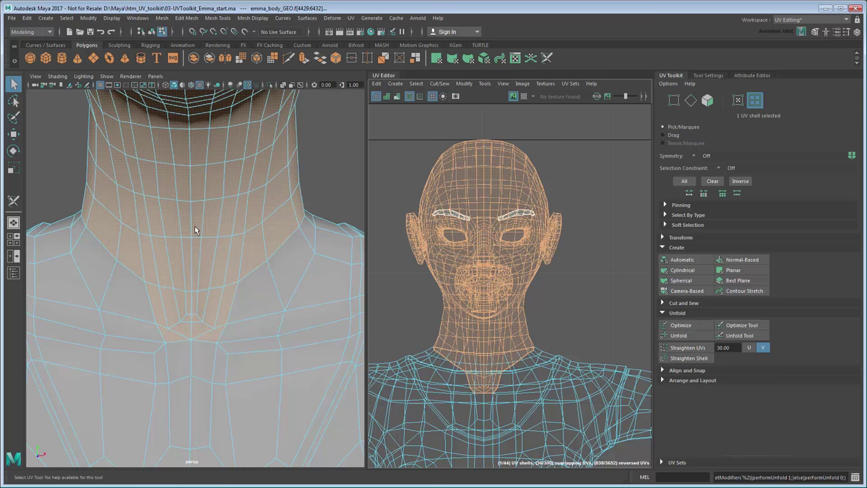
Cut a UV seam up the centre front of the neck to the chin with the 3D Cut and Sew UV Tool.
left_click(13, 201)
left_click_drag(240, 285, 259, 299, "alt")
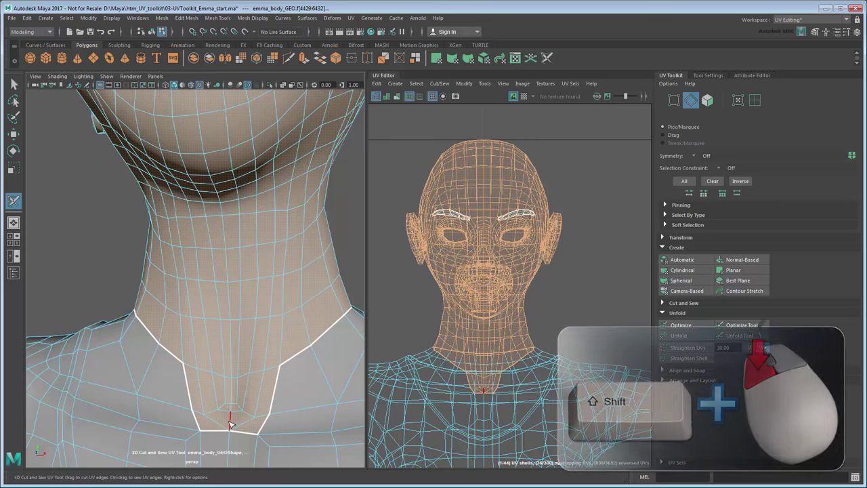
left_click_drag(229, 420, 239, 347, "shift")
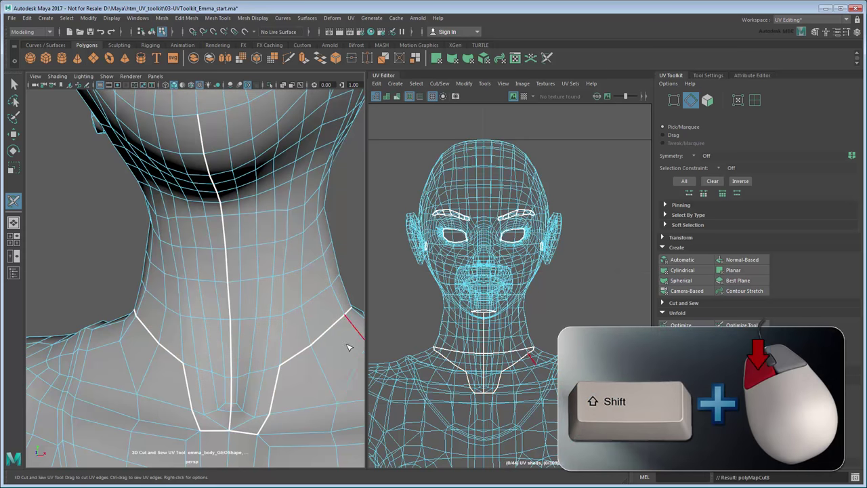
Cut a centre UV seam over the top of the head and down the back of the skull and neck.
right_click_drag(348, 346, 303, 327, "alt")
left_click_drag(319, 231, 273, 296, "alt")
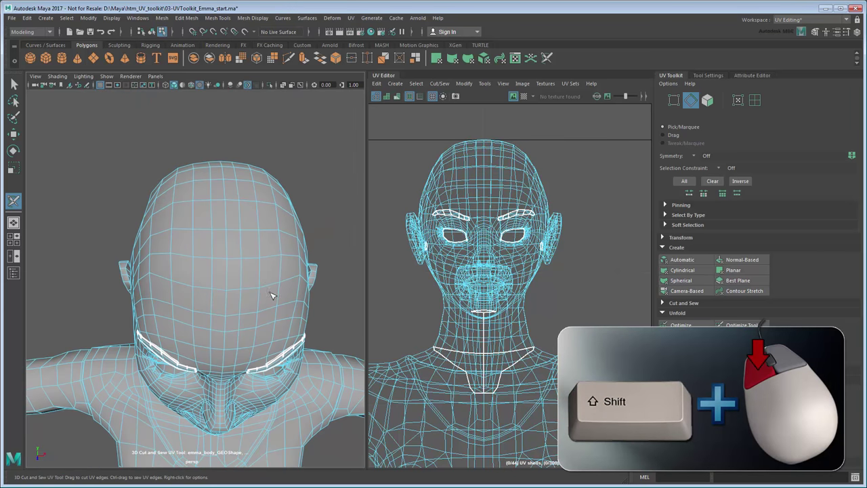
right_click_drag(273, 296, 257, 296, "alt")
left_click_drag(203, 329, 204, 297, "shift")
left_click_drag(284, 304, 115, 264, "alt")
middle_click_drag(218, 322, 218, 251, "alt")
left_click_drag(202, 191, 201, 231, "shift")
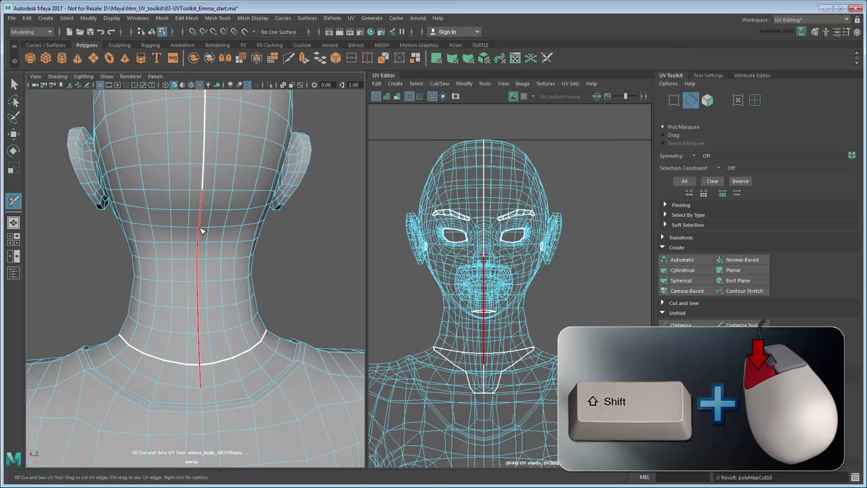
Sew the surplus centre seam edge on the upper back, just below the neck seam.
middle_click_drag(349, 330, 338, 222, "alt")
scroll(321, 300, "up", 6)
left_click_drag(304, 319, 287, 321, "alt")
mouse_move(237, 317)
left_mouse_down("ctrl")
mouse_move(223, 309)
mouse_move(225, 276)
left_mouse_up("ctrl")
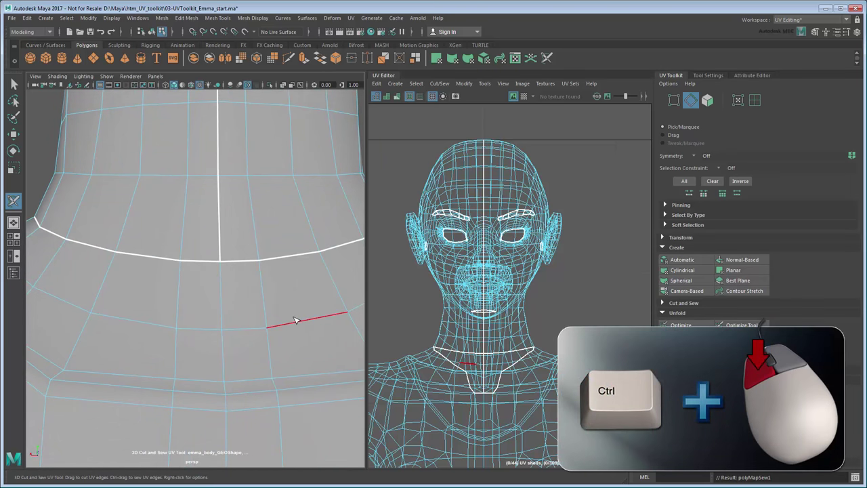
Cut a UV seam around the mouth opening along the upper and lower lips, including the mouth corners.
right_click_drag(325, 288, 515, 288, "alt")
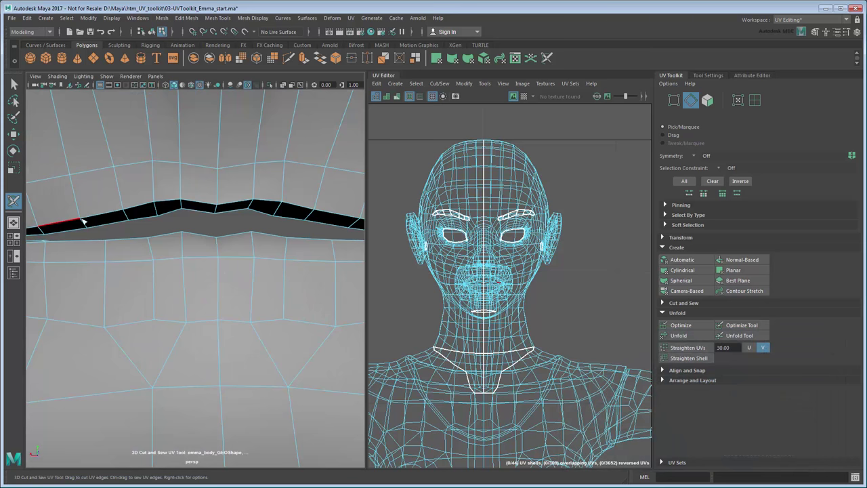
double_click(84, 221)
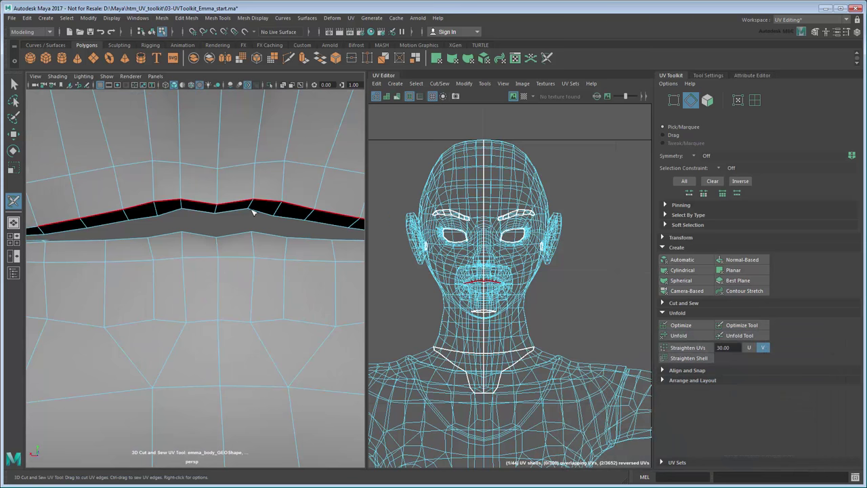
middle_click_drag(355, 218, 208, 243, "alt")
left_click_drag(208, 243, 202, 245, "alt")
left_click(319, 239)
left_click_drag(306, 253, 187, 257)
middle_click_drag(167, 292, 239, 288, "alt")
left_click_drag(203, 266, 95, 254)
left_click(94, 241)
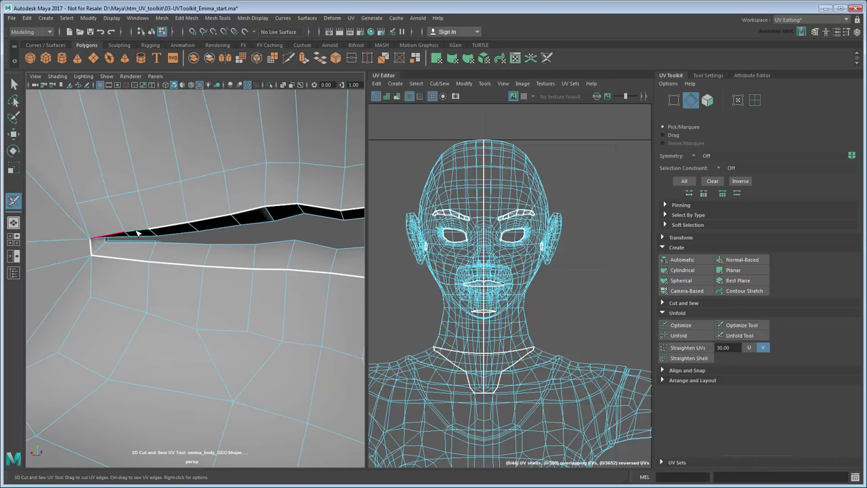
left_click_drag(138, 233, 163, 228)
scroll(244, 267, "down", 3)
middle_click_drag(283, 284, 213, 277, "alt")
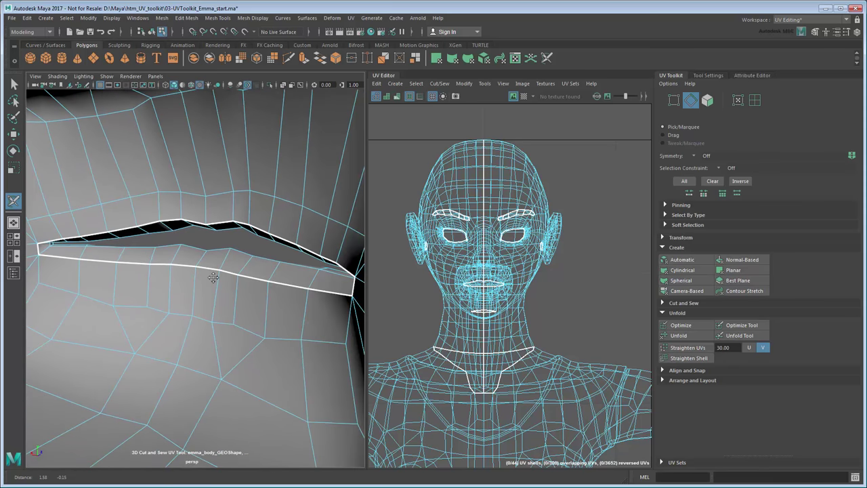
Select the head's UV shell and unfold it along the new seams.
right_click_drag(275, 315, 81, 316, "alt")
middle_click_drag(182, 305, 172, 324, "alt")
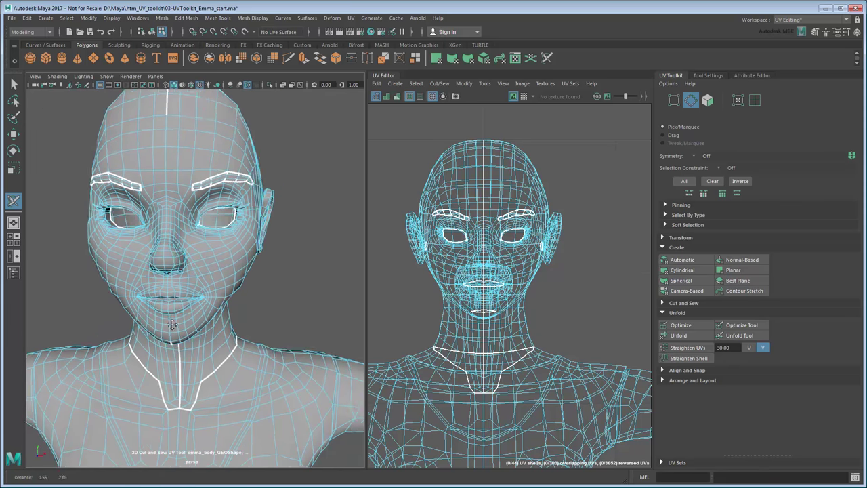
left_click_drag(172, 324, 203, 320, "alt")
middle_click_drag(203, 320, 210, 332, "alt")
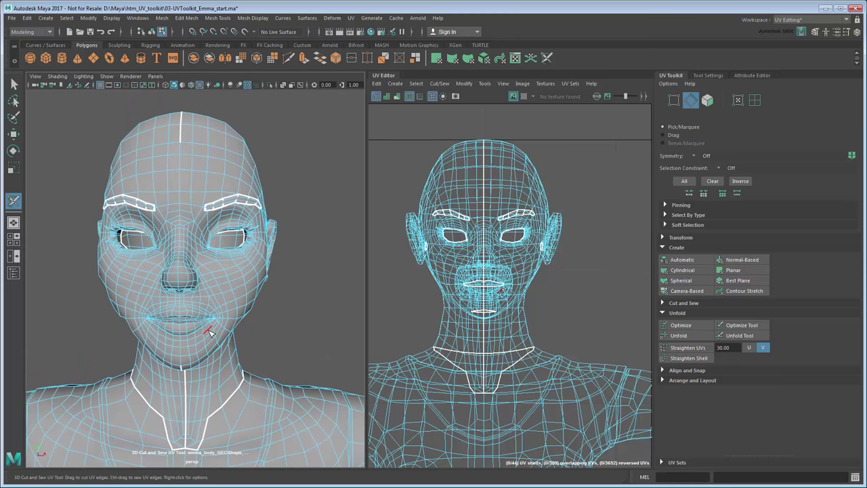
key("q")
left_click(513, 256)
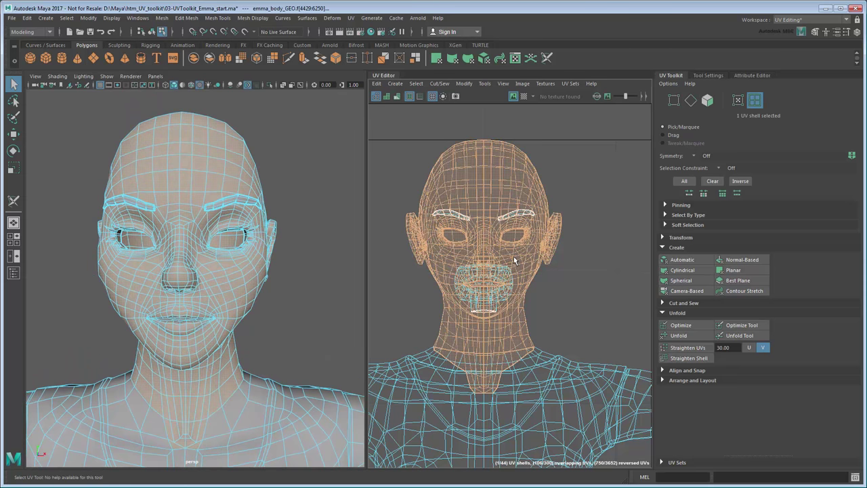
left_click(678, 336)
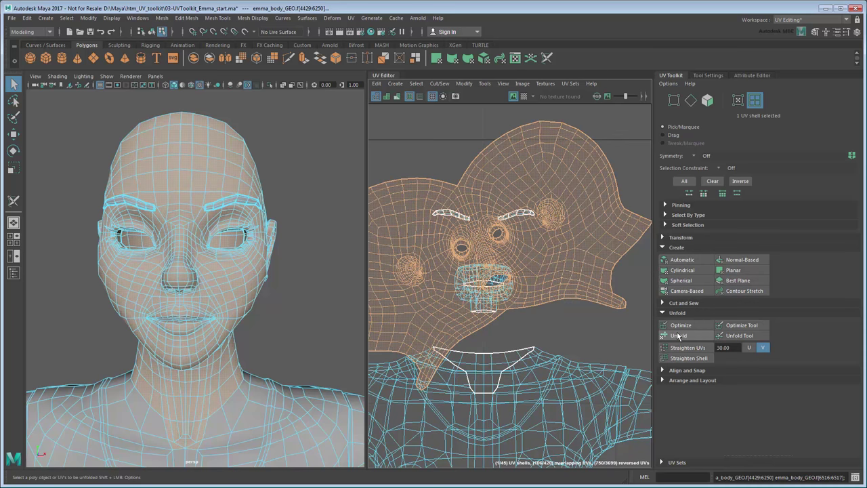
Unfold the head's UV shell once more and orient it upright to a centre edge between the eyes.
left_click(678, 335)
left_click(690, 100)
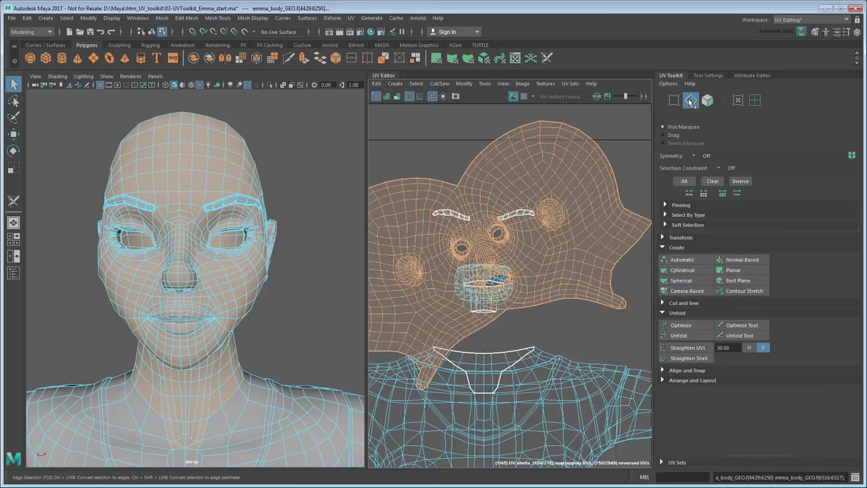
left_click(469, 207)
left_click(468, 209)
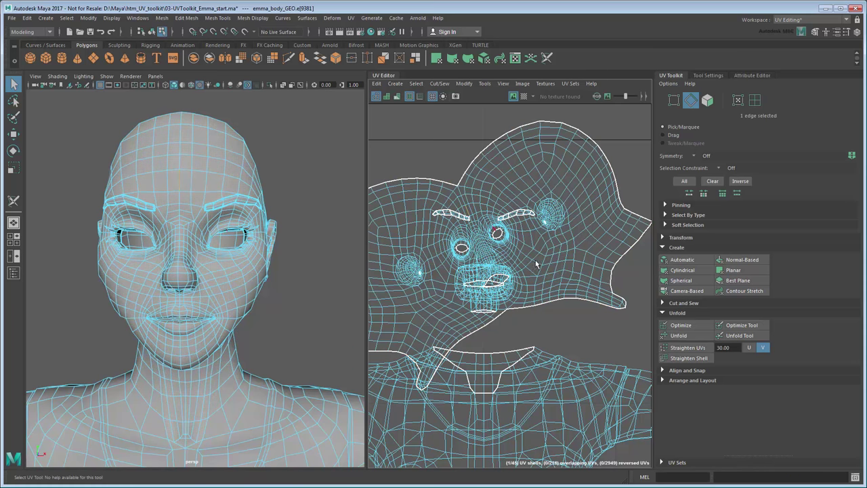
left_click(692, 380)
scroll(697, 382, "down", 3)
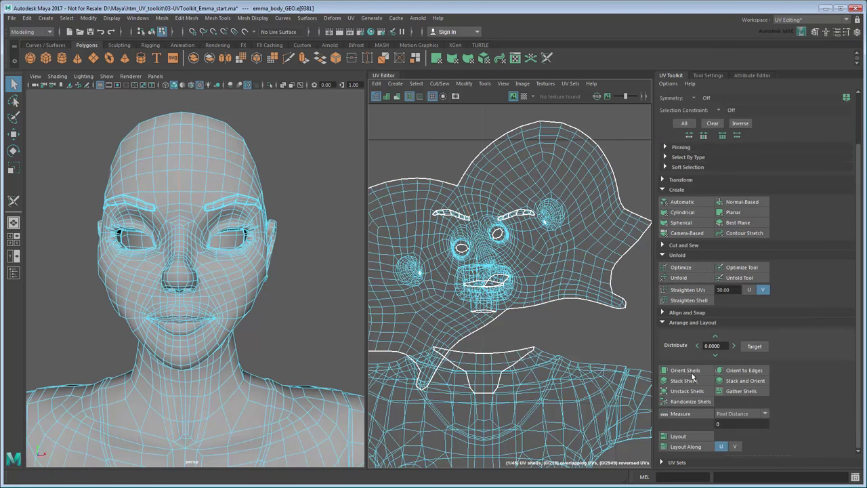
left_click(744, 369)
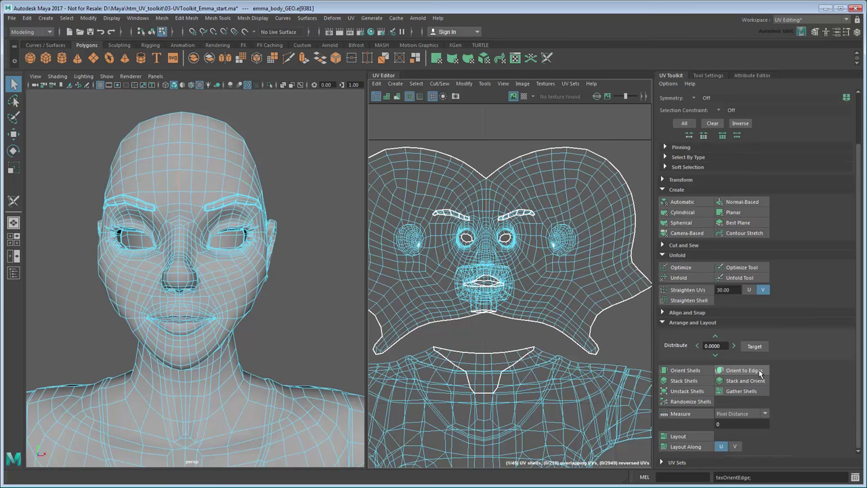
left_click(692, 323)
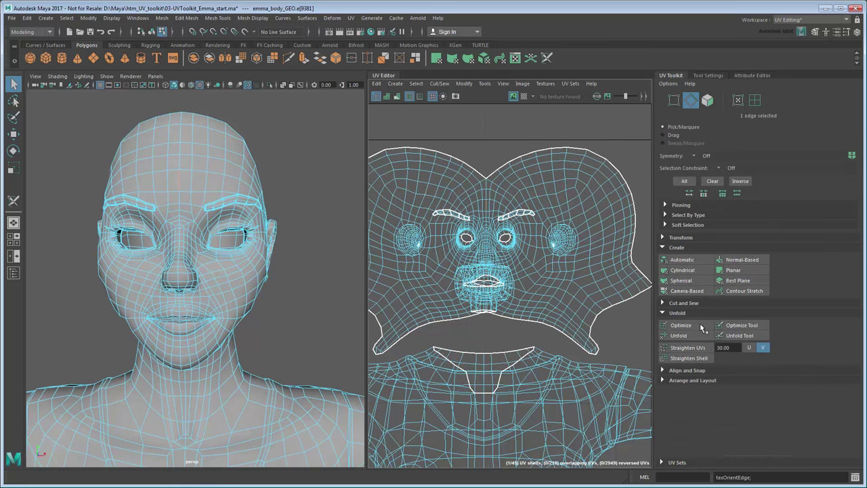
left_click(685, 248)
Select the head's UV shell and move it above the body shells, clear of the small face pieces.
left_click(754, 101)
scroll(519, 293, "down", 3)
left_click(534, 278)
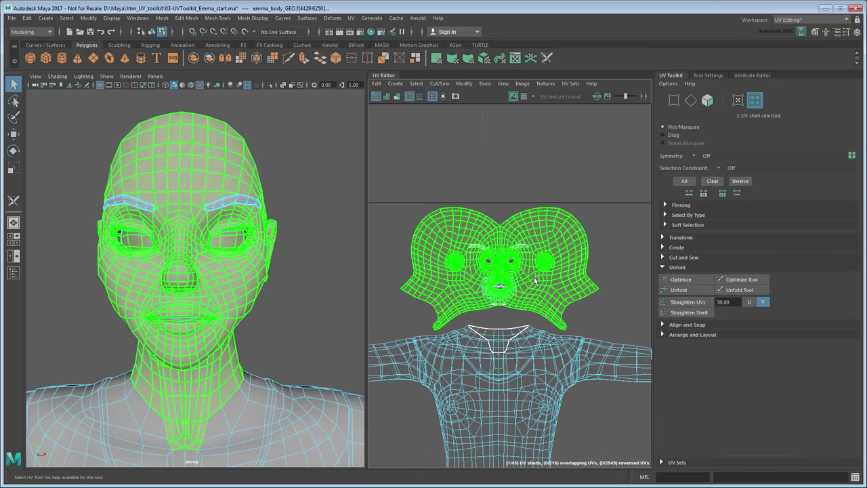
key("w")
left_click_drag(499, 214, 507, 68)
Move the remaining eyebrow, mouth and other small face shells beside the head shell and clear the selection.
left_click_drag(449, 226, 542, 284)
middle_click_drag(543, 269, 545, 304, "alt")
scroll(542, 301, "down", 2)
left_click_drag(509, 308, 379, 196)
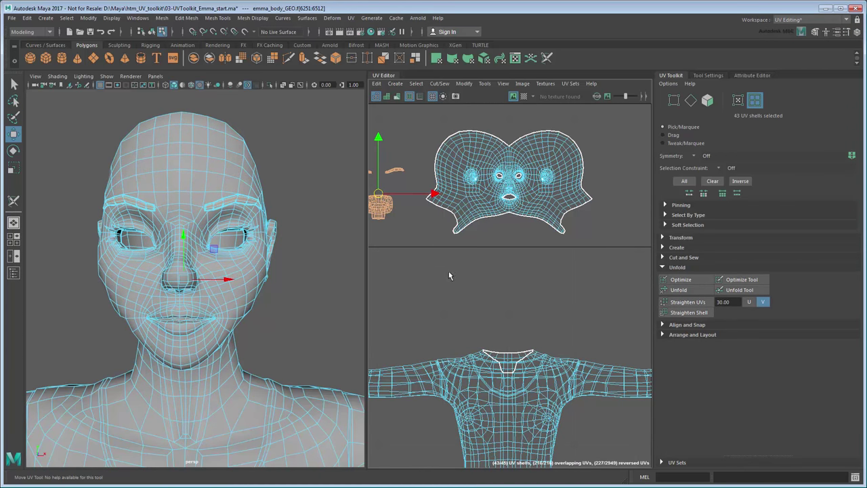
left_click(586, 331)
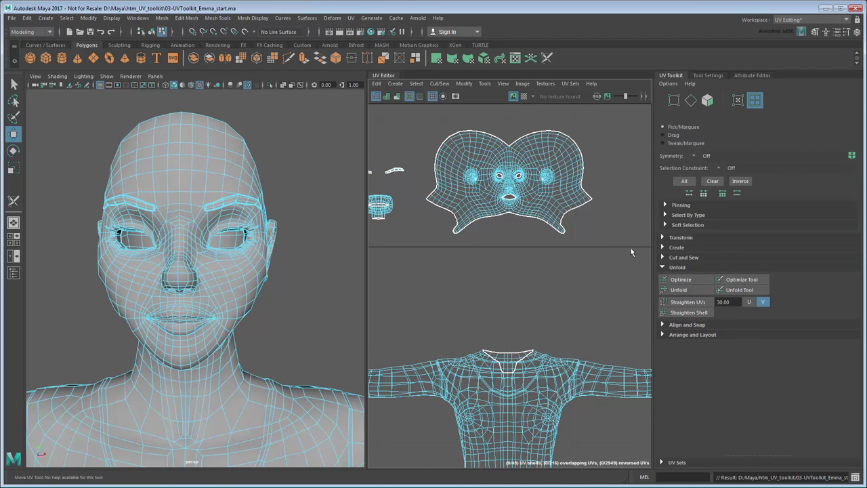
Set symmetry to Object X and cut a UV seam loop around the shoulder with the 3D Cut and Sew UV Tool.
left_click(704, 157)
left_click(709, 173)
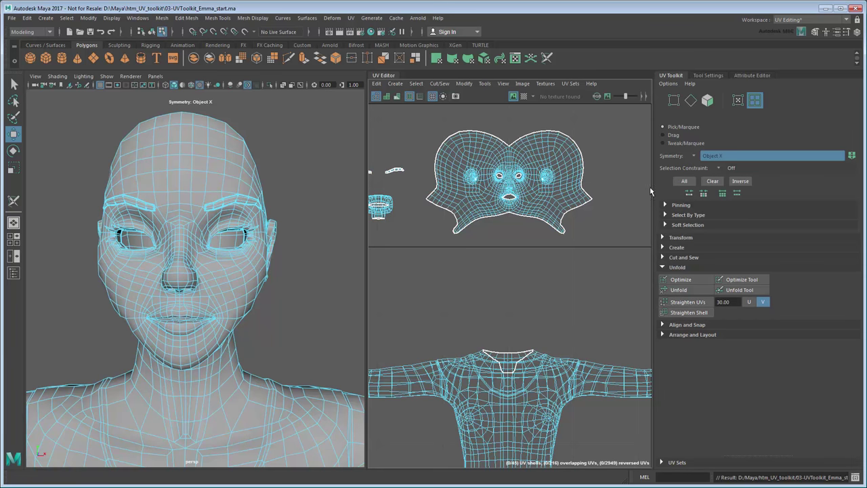
middle_click_drag(280, 373, 292, 251, "alt")
left_click_drag(292, 251, 40, 177, "alt")
left_click(13, 201)
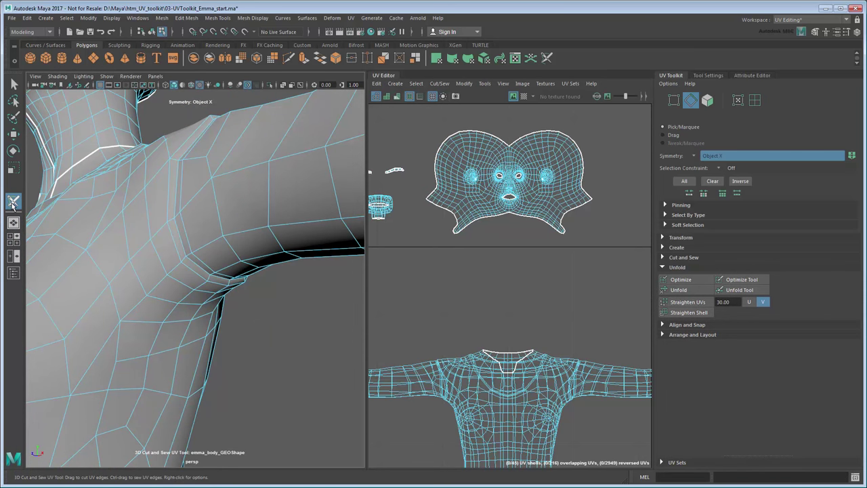
left_click(183, 245, "shift")
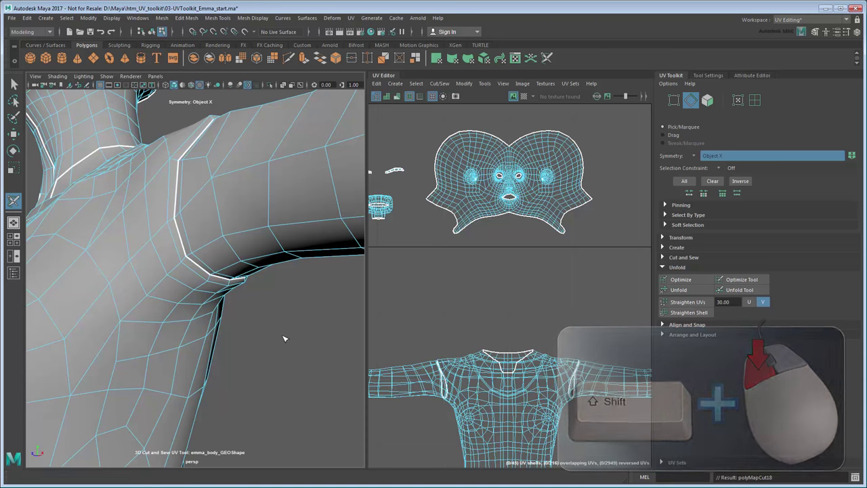
Cut a UV seam loop around the wrist to separate the hand from the arm.
left_click_drag(271, 345, 176, 341, "alt")
scroll(176, 343, "down", 6)
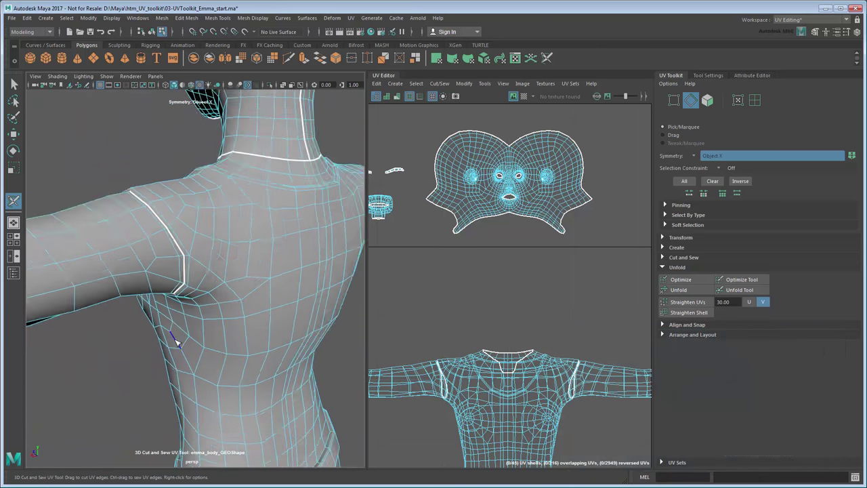
middle_click_drag(178, 342, 324, 300, "alt")
left_click_drag(324, 301, 199, 321, "alt")
right_click_drag(199, 321, 238, 313, "alt")
middle_click_drag(238, 313, 352, 325, "alt")
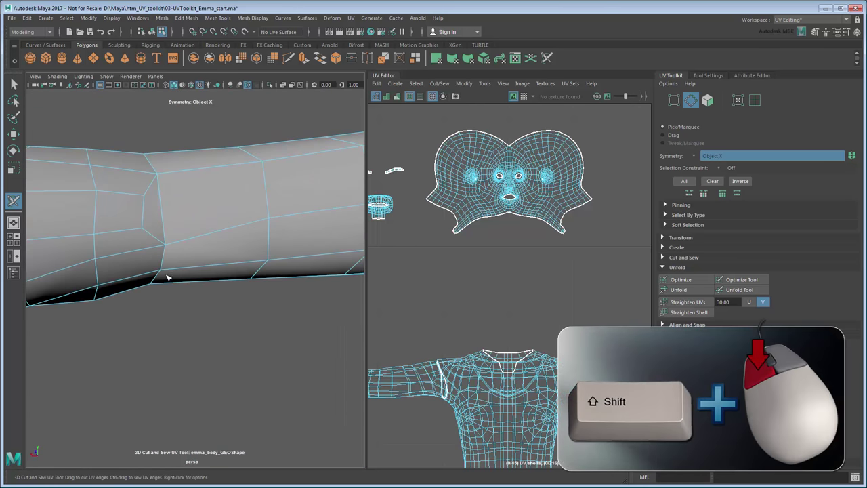
left_click(164, 261, "shift")
left_click(164, 216, "shift")
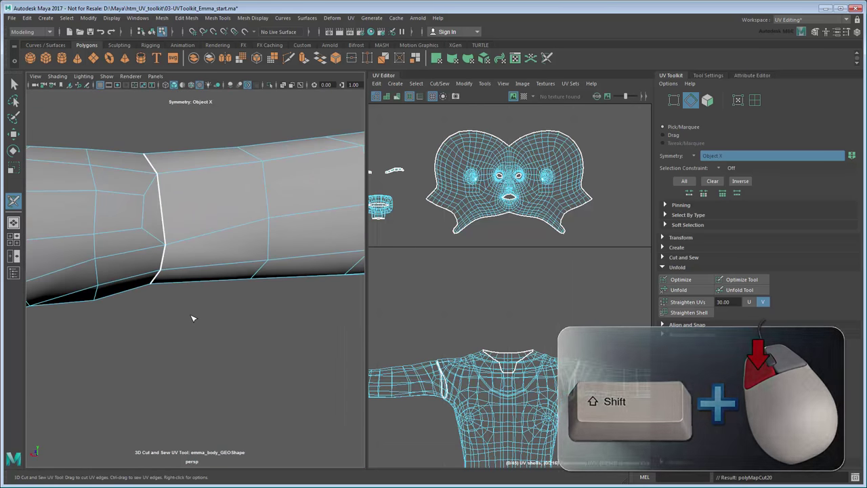
Cut a lengthwise UV seam along the back of the arm from the wrist to the shoulder seam.
left_click(302, 219, "shift")
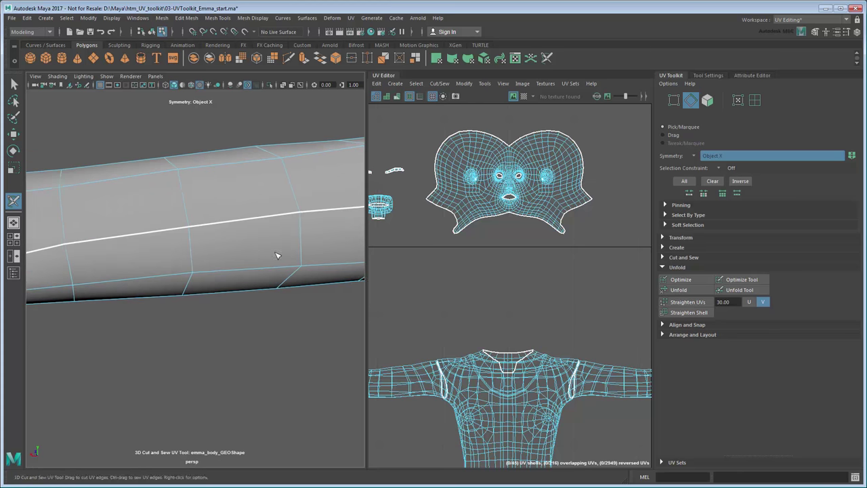
right_click_drag(277, 255, 204, 264, "alt")
middle_click_drag(359, 274, 226, 290, "alt")
left_click_drag(225, 290, 216, 269, "alt")
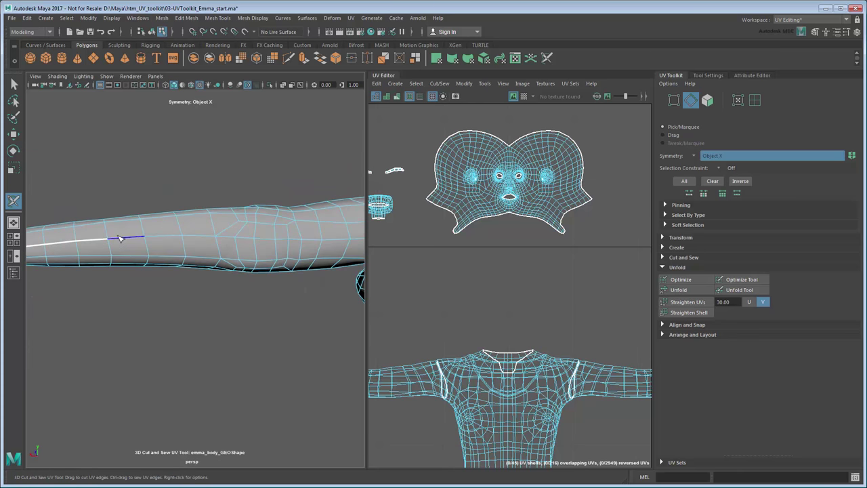
left_click_drag(122, 239, 329, 242)
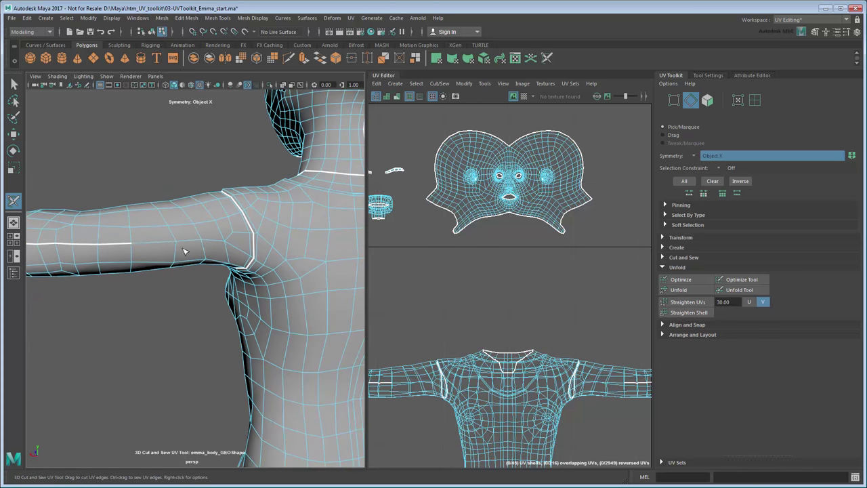
left_click_drag(226, 243, 253, 234)
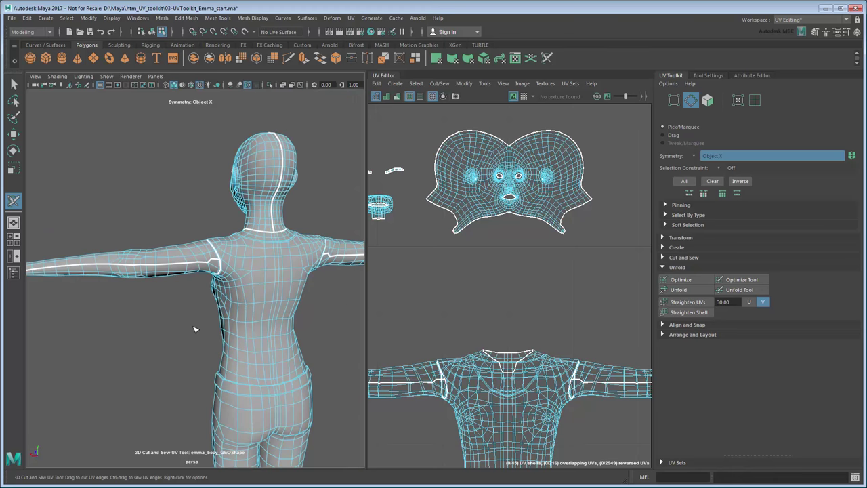
Select both arm UV shells symmetrically and unfold them.
left_click_drag(179, 324, 231, 322, "alt")
middle_click_drag(291, 343, 226, 337, "alt")
key("q")
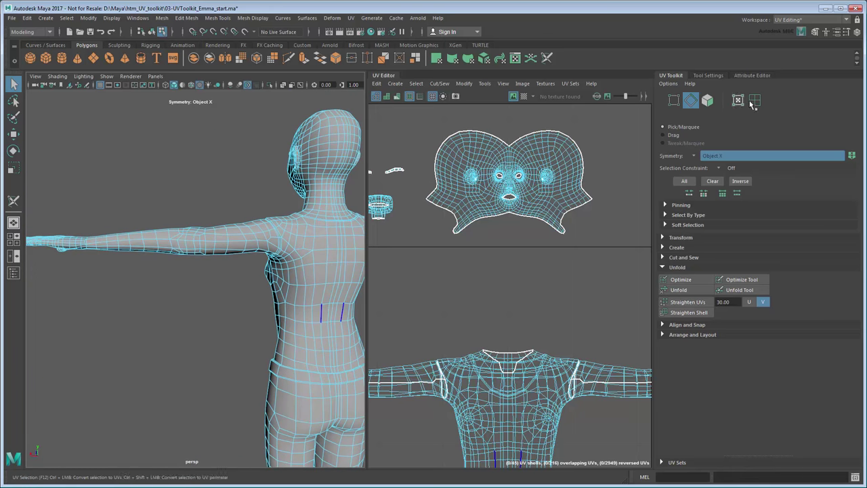
left_click(752, 104)
middle_click_drag(575, 304, 412, 186, "alt")
scroll(484, 254, "up", 1)
left_click(483, 253)
left_click(678, 290)
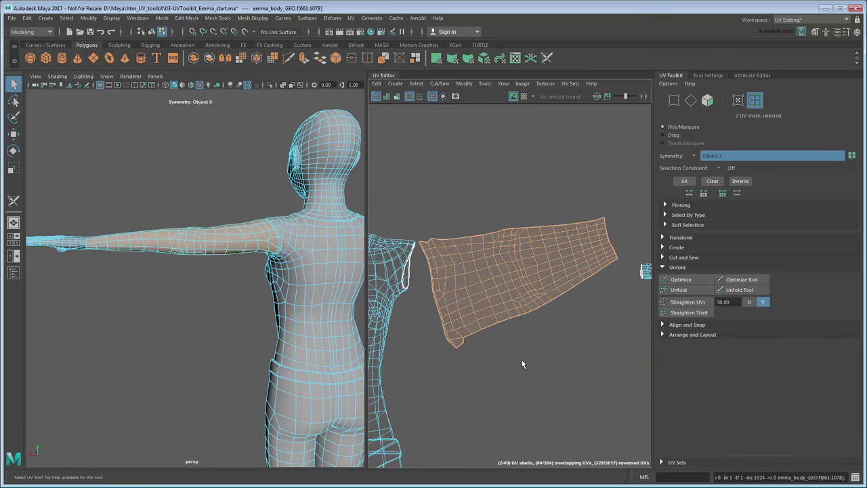
Widen the UV Editor for a closer view of the unfolded arm shell and save the scene.
scroll(522, 360, "down", 3)
middle_click_drag(464, 375, 536, 287, "alt")
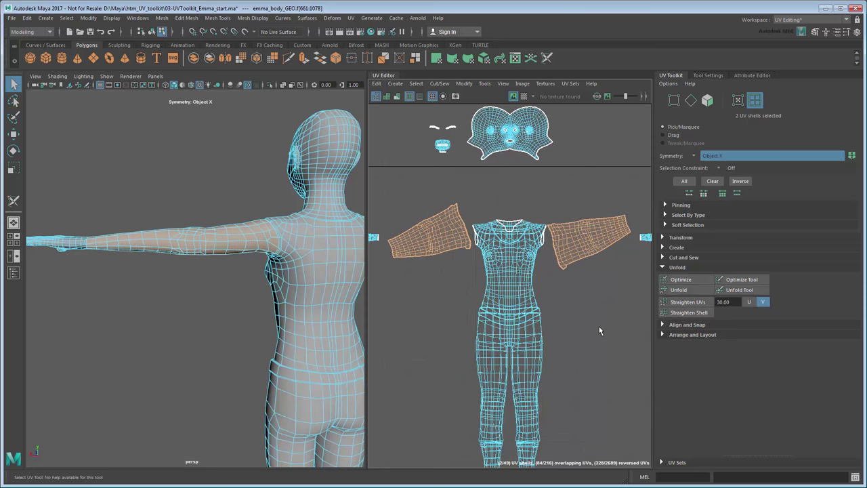
key("f")
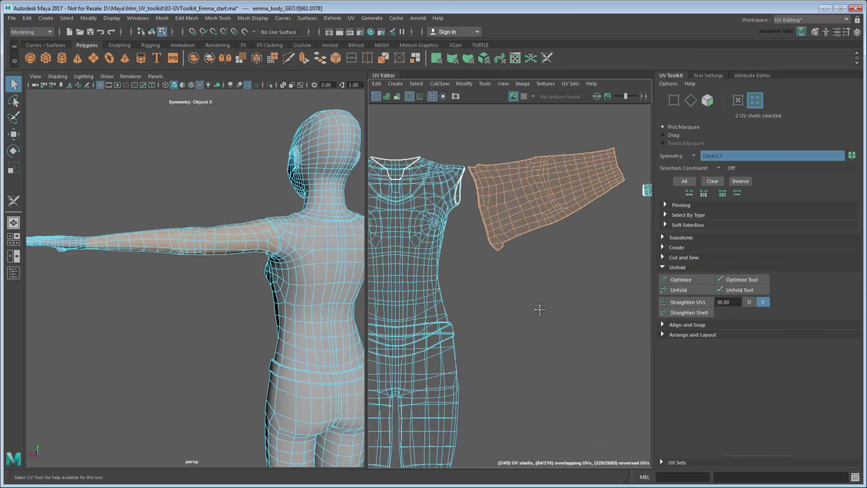
left_click_drag(367, 313, 232, 311)
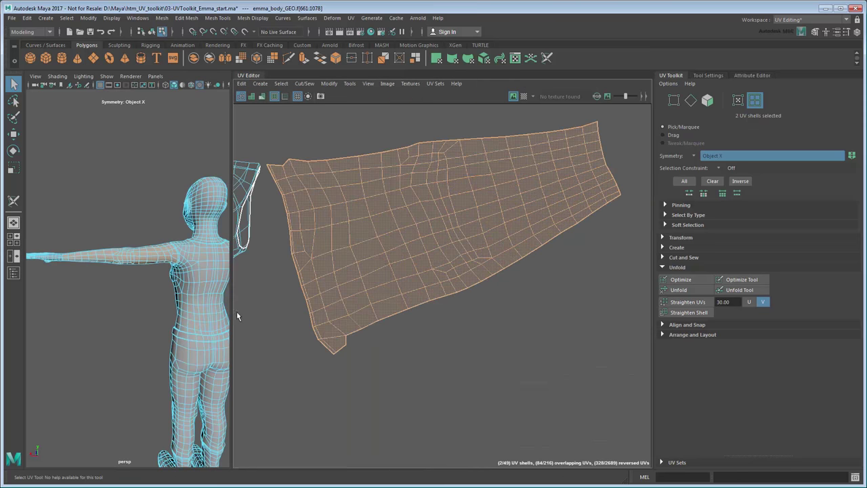
key("ctrl+s")
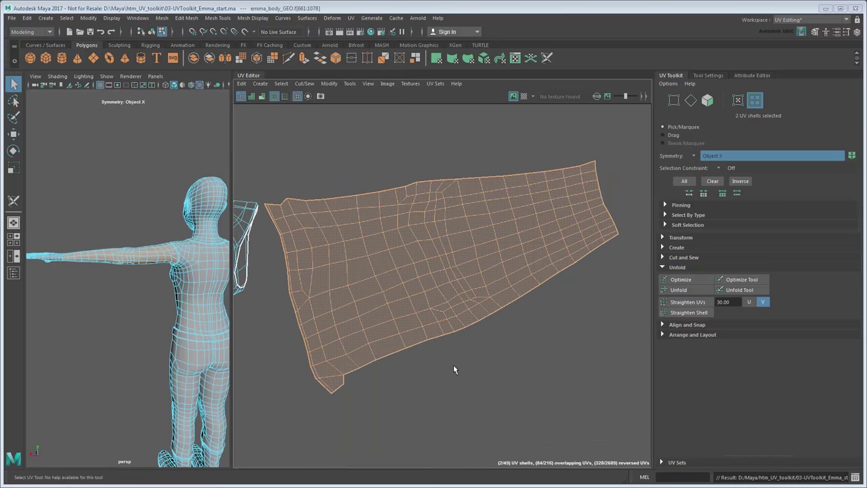
Convert the arm shell selection to UVs and rotate them 15 degrees clockwise.
left_click(737, 101)
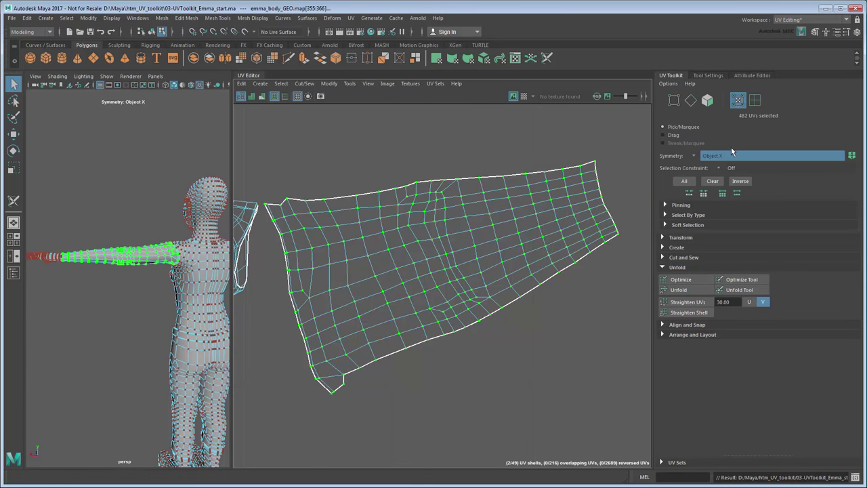
left_click(701, 238)
left_click(704, 407)
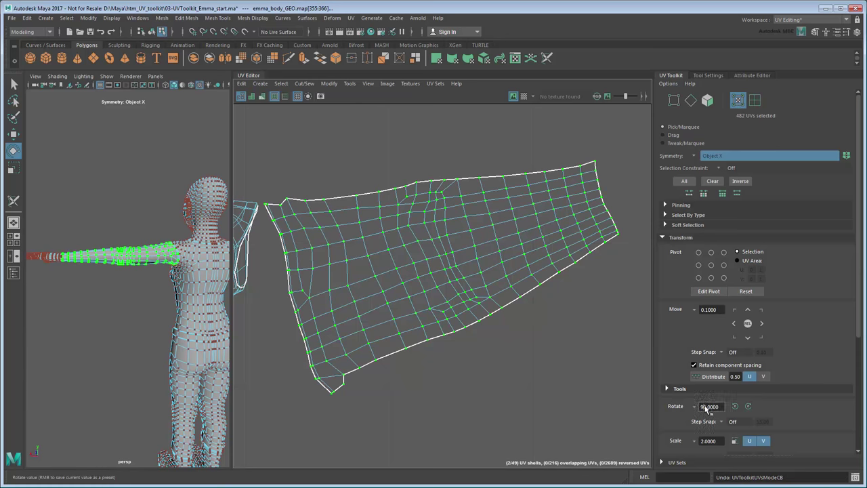
type("15")
key("Return")
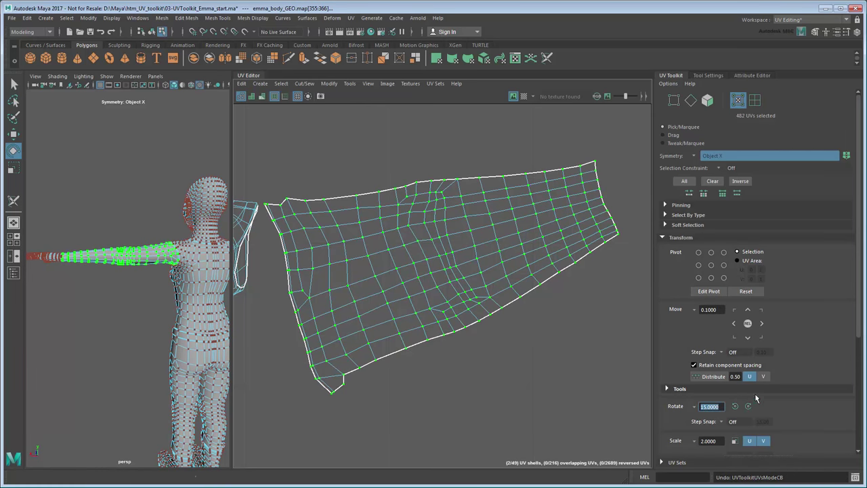
left_click(748, 406)
middle_click_drag(455, 338, 467, 262, "alt")
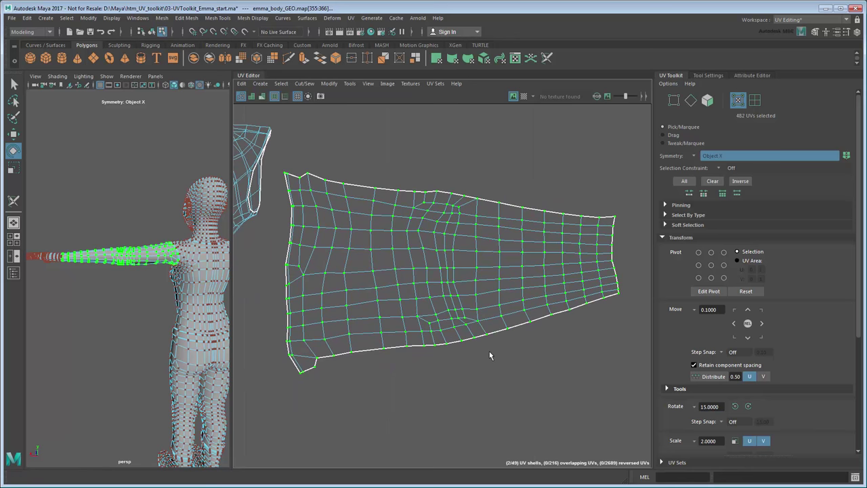
Try straightening all the arm UVs along both U and V with an angle of 30, and undo it.
left_click(693, 237)
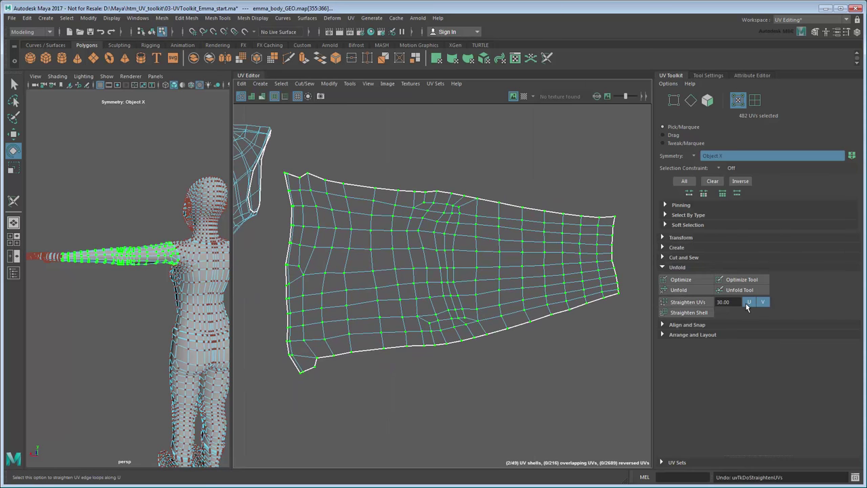
left_click(688, 302)
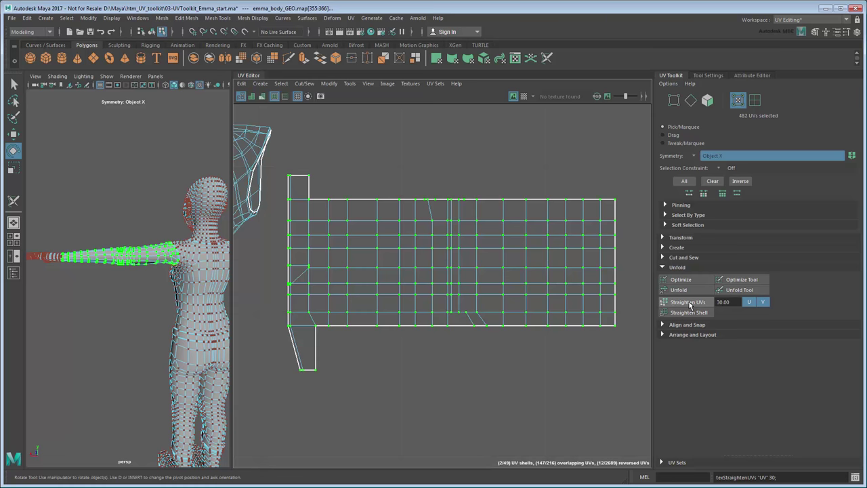
key("ctrl+z")
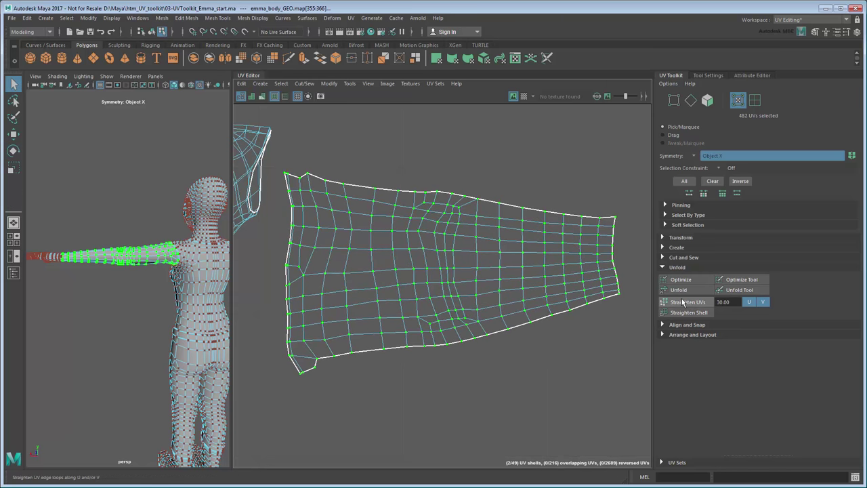
Turn symmetry off and align the upper border UVs of the arm shell to the maximum V.
left_click(692, 155)
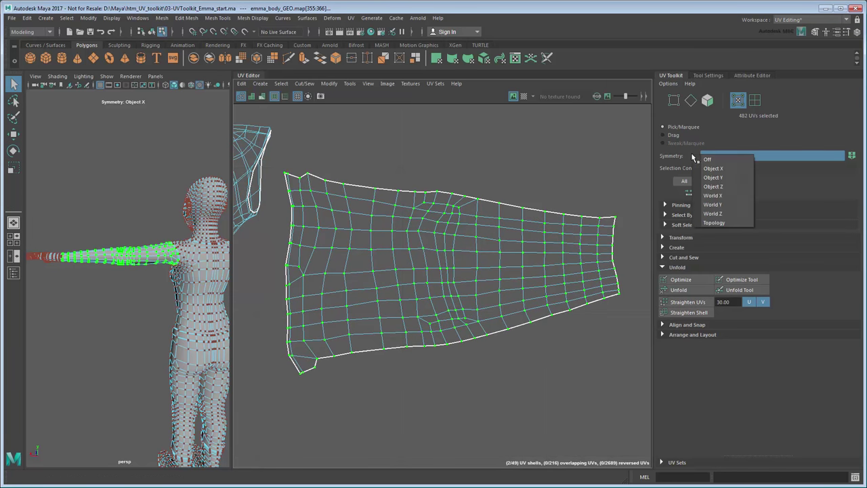
left_click(704, 159)
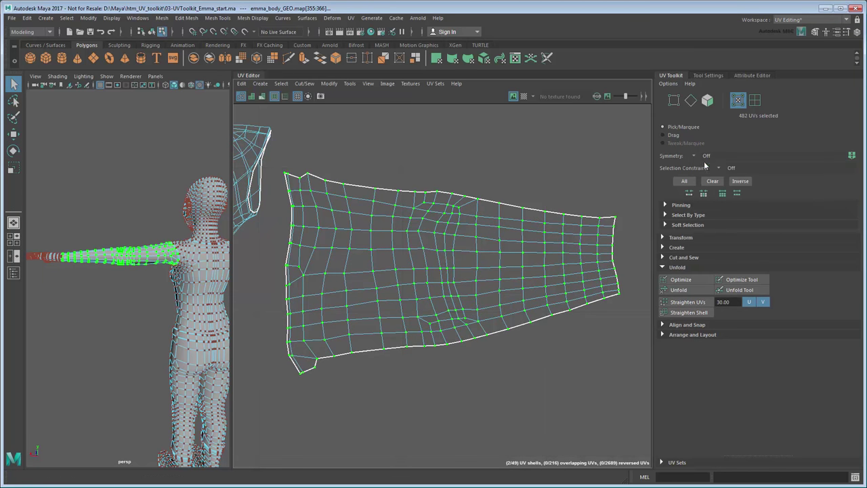
left_click(285, 174)
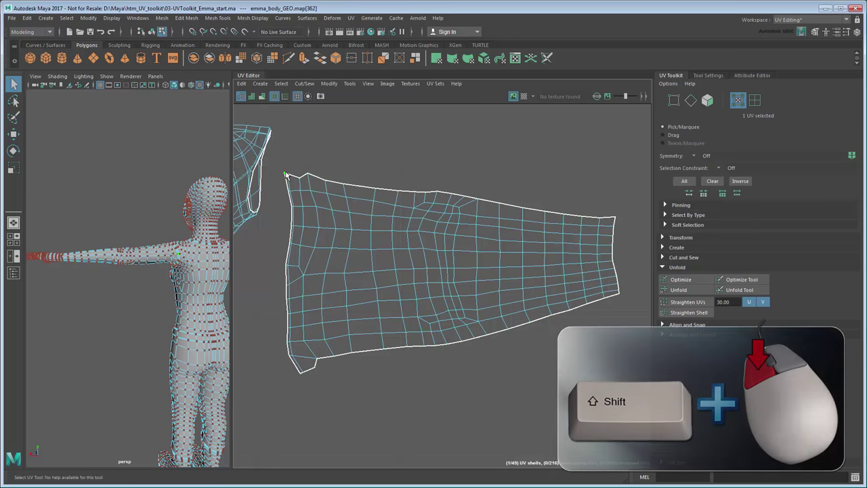
left_click(614, 218, "shift")
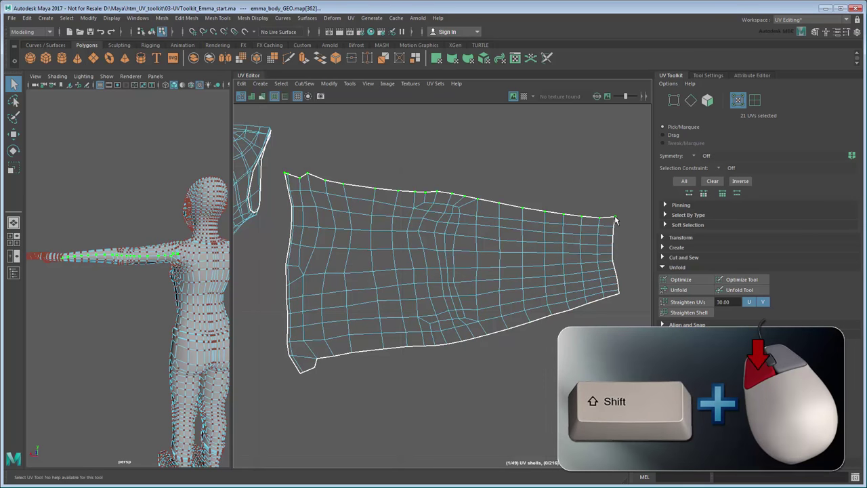
left_click(700, 326)
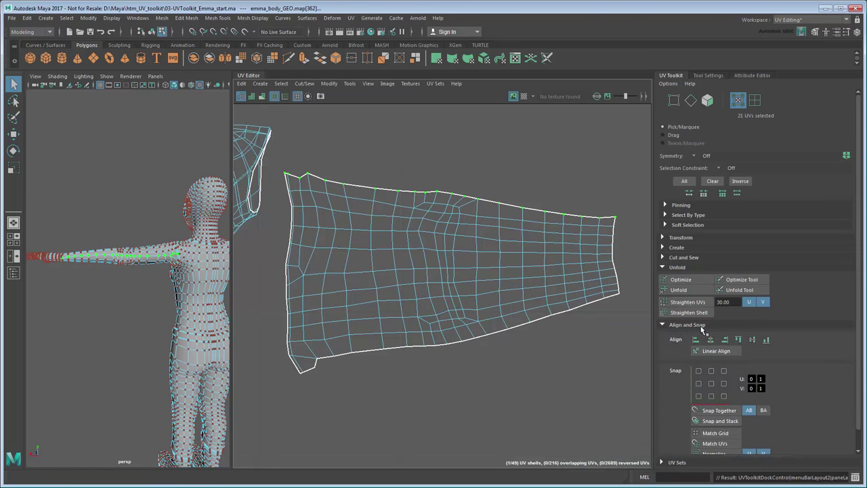
left_click(738, 339)
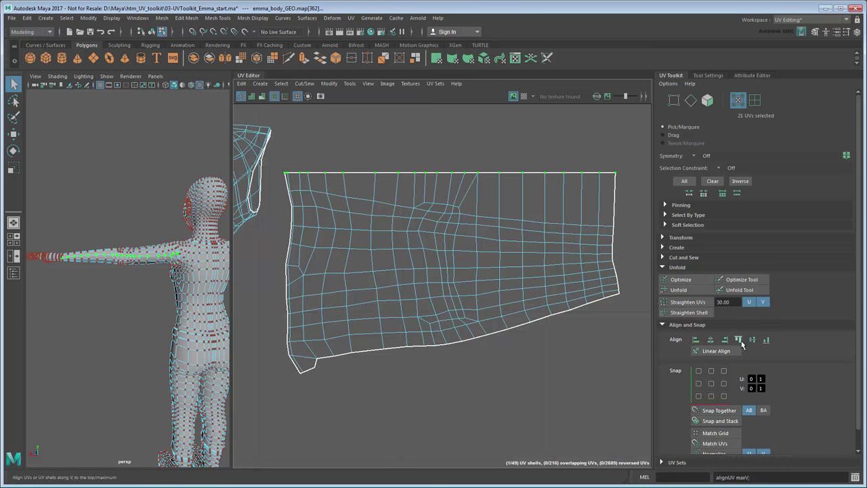
Align the arm shell's lower border UVs to the minimum V, and the UVs of the protruding armpit corner separately in the same way.
left_click(316, 358)
double_click(619, 293, "shift")
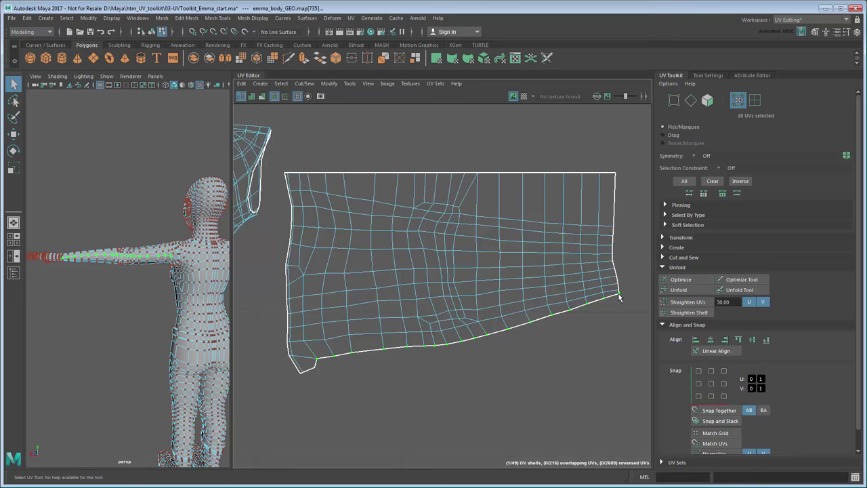
left_click(766, 340)
left_click(301, 373)
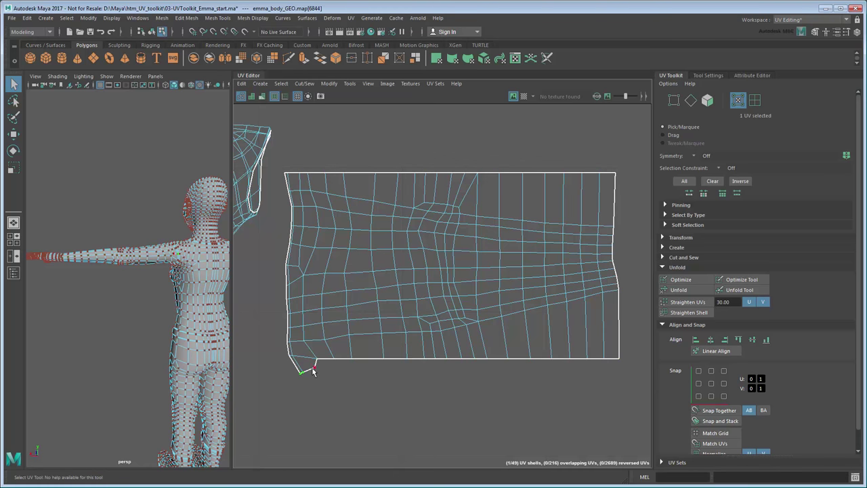
double_click(314, 367, "shift")
left_click(765, 341)
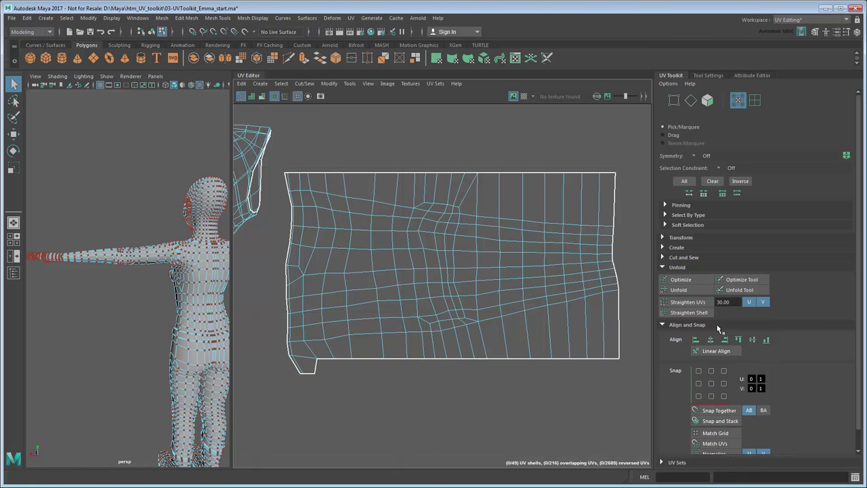
Select the arm shell's straightened upper and lower border UVs, including the protruding corner, and pin them.
left_click(662, 325)
left_click_drag(276, 164, 623, 177)
left_click_drag(285, 370, 340, 394, "shift")
left_click_drag(312, 355, 628, 357, "shift")
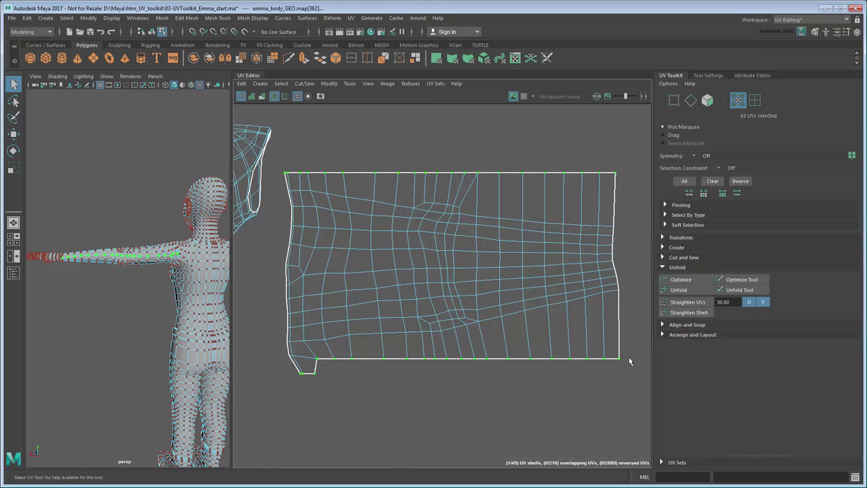
left_click(681, 206)
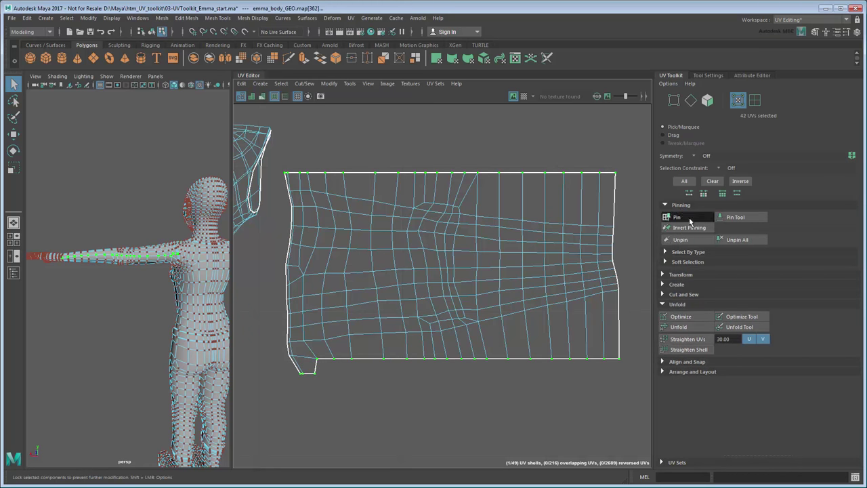
left_click(690, 218)
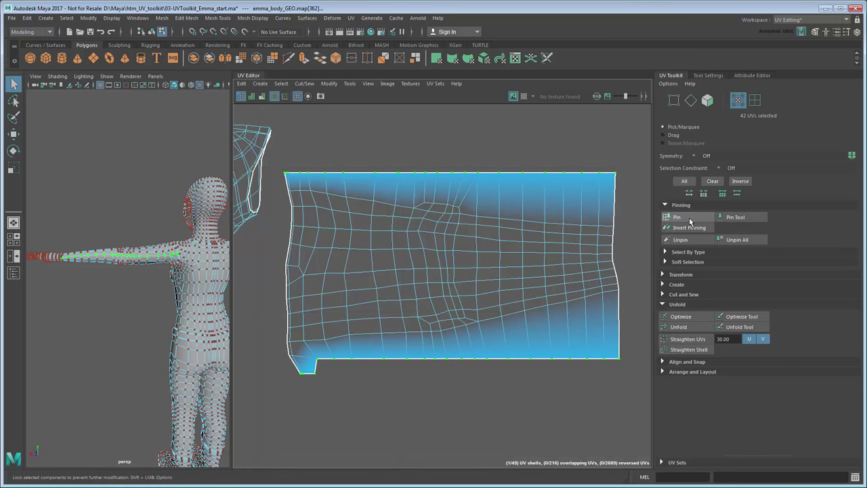
Brush over the inside of the arm shell with the Optimize Tool to even out the UV spacing between the pinned borders.
left_click(742, 316)
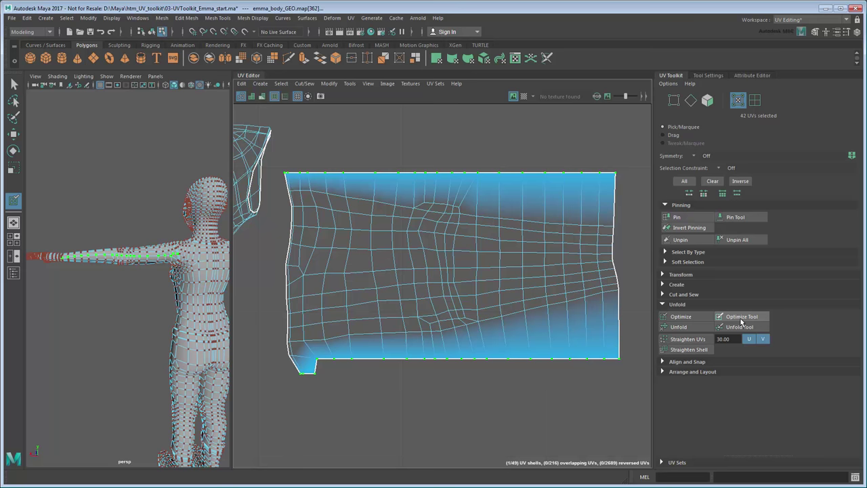
mouse_move(560, 296)
left_mouse_down()
mouse_move(571, 294)
mouse_move(303, 327)
mouse_move(356, 339)
left_mouse_up()
mouse_move(416, 344)
left_mouse_down()
mouse_move(458, 226)
mouse_move(337, 226)
mouse_move(301, 197)
mouse_move(513, 264)
mouse_move(585, 212)
mouse_move(609, 284)
mouse_move(591, 299)
mouse_move(547, 226)
mouse_move(385, 204)
mouse_move(296, 291)
mouse_move(513, 344)
mouse_move(518, 223)
mouse_move(418, 267)
mouse_move(410, 310)
mouse_move(291, 323)
left_mouse_up()
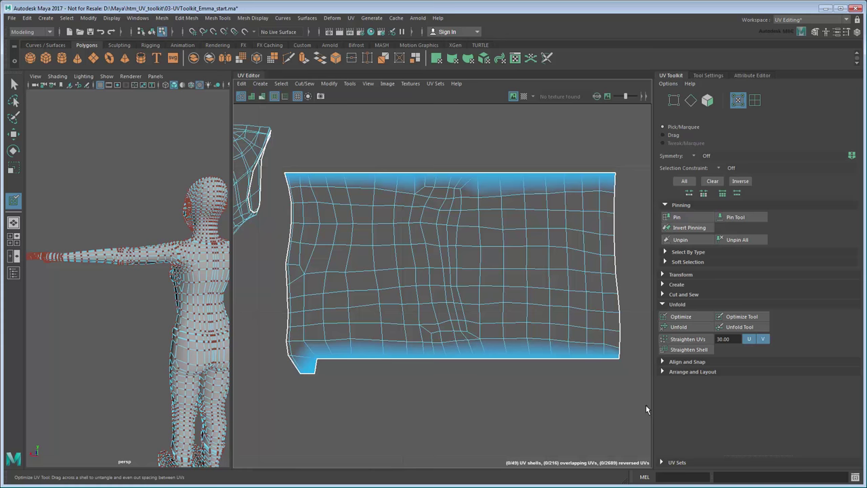
Turn on the UV distortion display and align the shoulder-end border UVs of the arm shell to the minimum U.
left_click(262, 97)
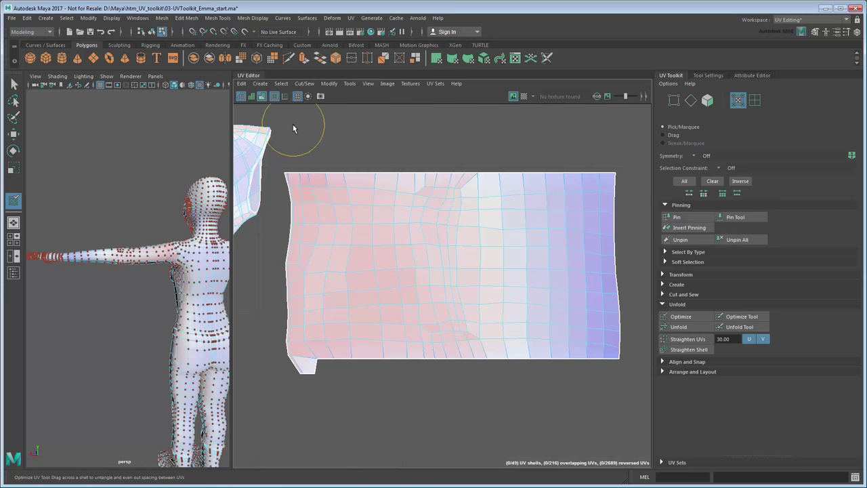
key("q")
left_click(284, 174)
double_click(299, 373, "shift")
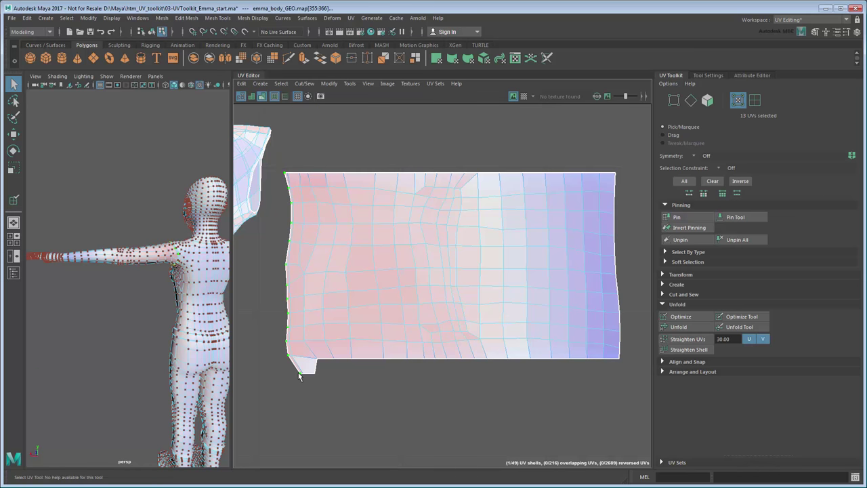
left_click(686, 361)
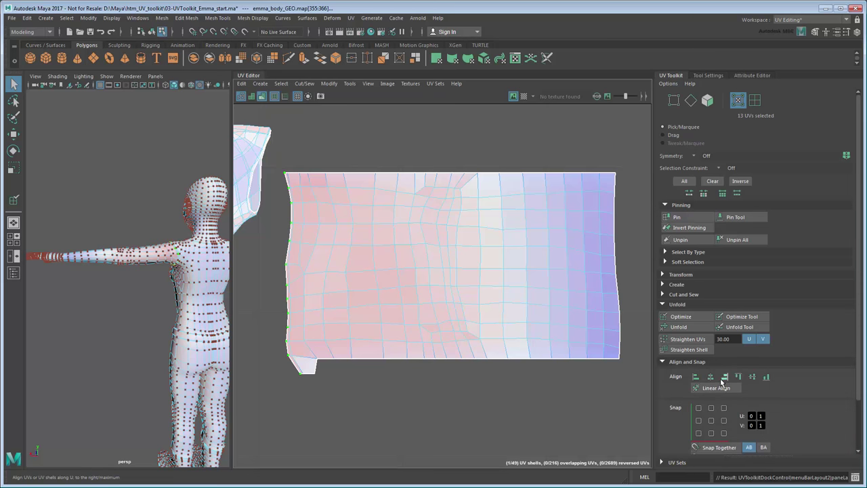
left_click(695, 377)
Align the column of UVs just inside the shoulder-end border to its minimum U.
left_click(287, 173)
double_click(288, 356, "shift")
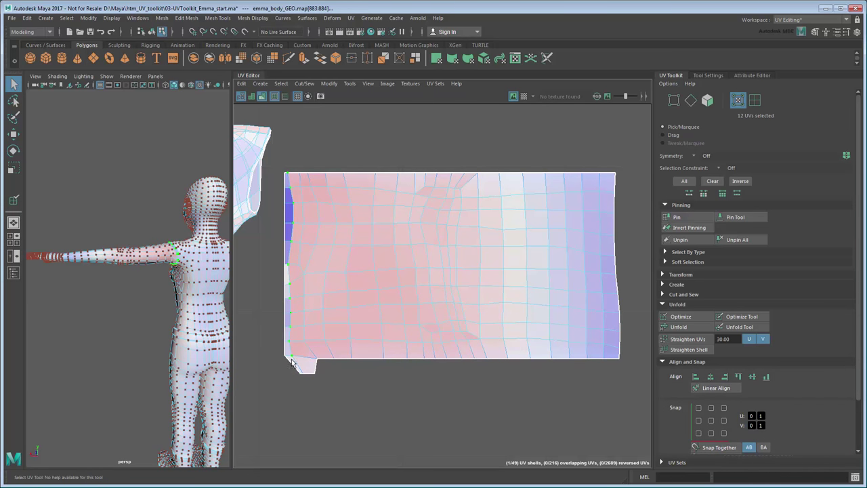
left_click(695, 377)
Align the wrist-end border UVs of the arm shell to the maximum U and clear the selection.
left_click(616, 175)
double_click(618, 358, "shift")
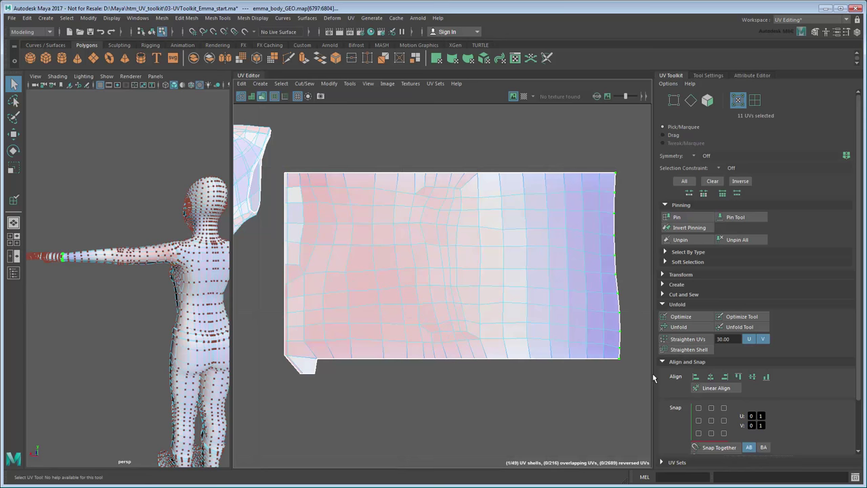
left_click(724, 378)
left_click(627, 250)
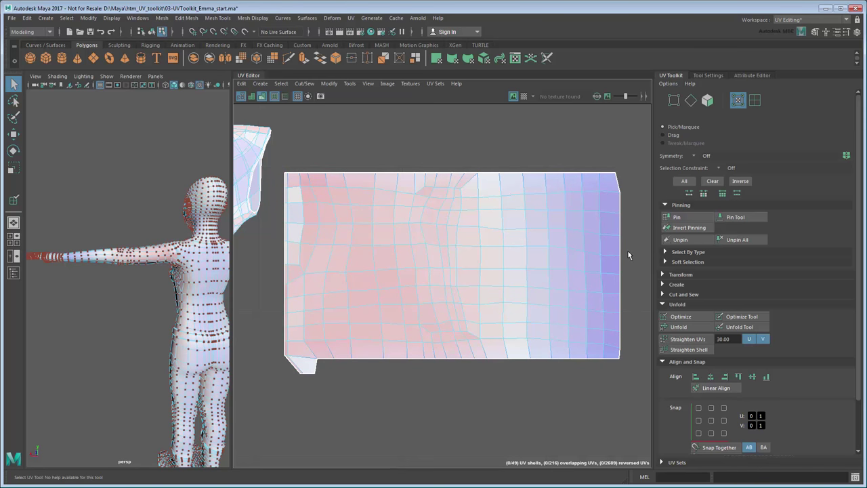
Straighten the inner forearm UVs along both U and V with an angle of 30.
left_click_drag(503, 194, 616, 352)
left_click(697, 339)
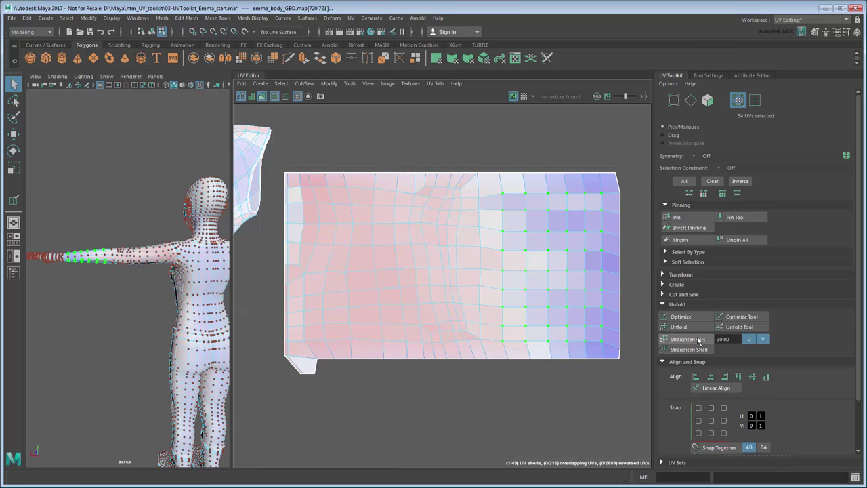
left_click(499, 419)
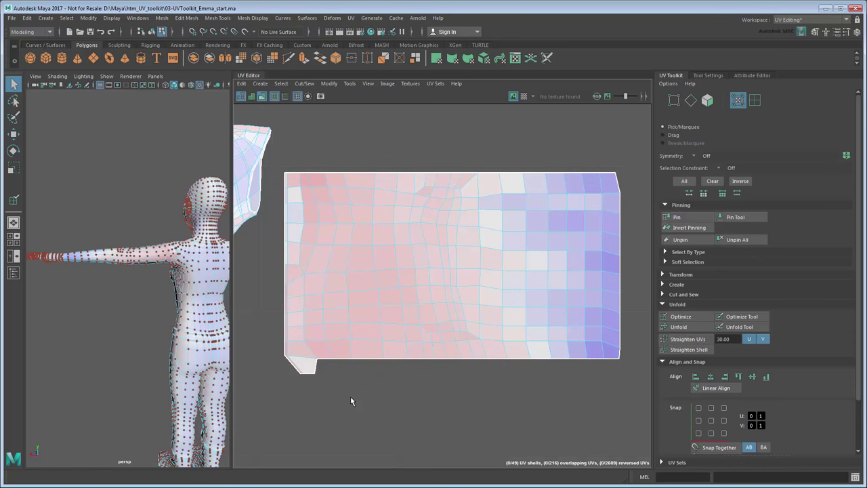
Select the straightened arm shell's UVs and mirror them onto the opposite arm with the Symmetrize UV Tool, using the torso's centre edge.
right_click_drag(350, 397, 310, 377, "alt")
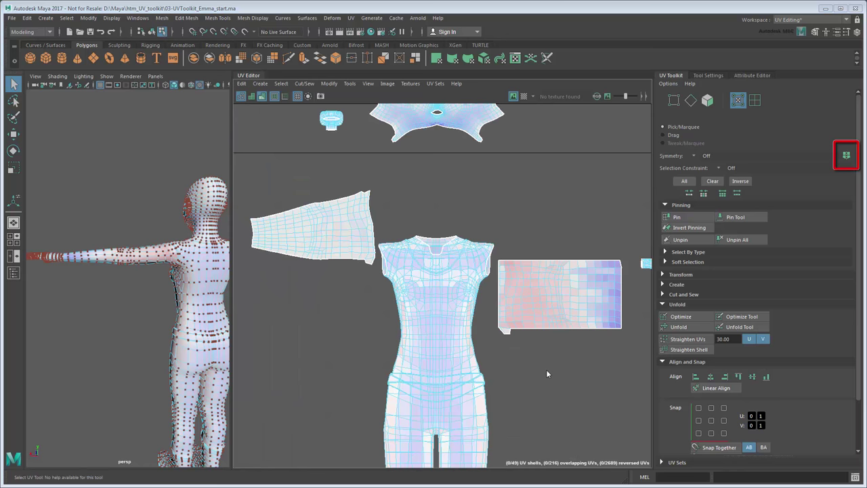
left_click_drag(495, 256, 627, 361)
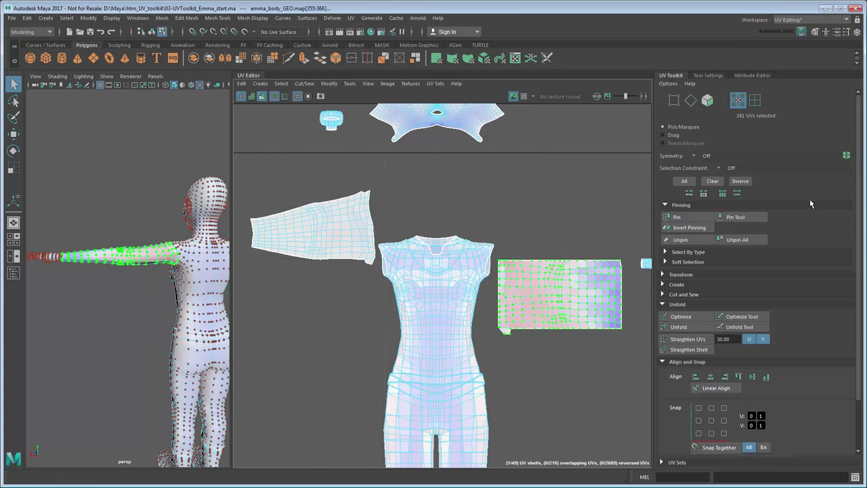
left_click(846, 156)
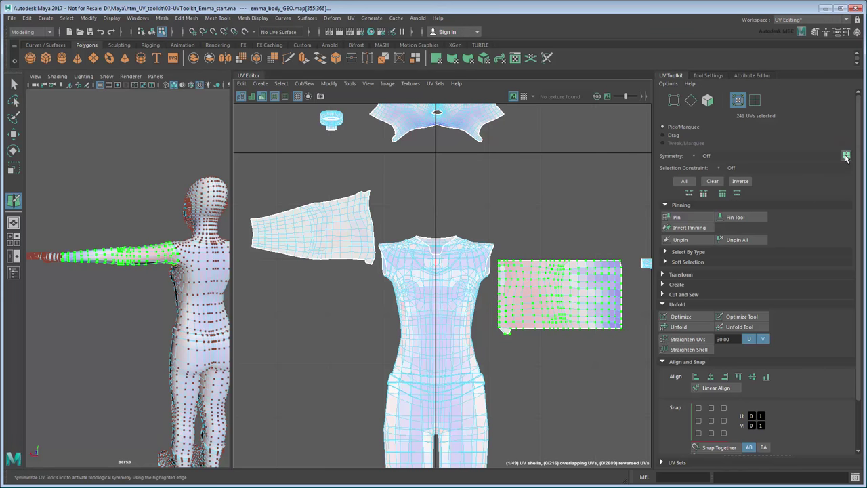
left_click(436, 266)
key("q")
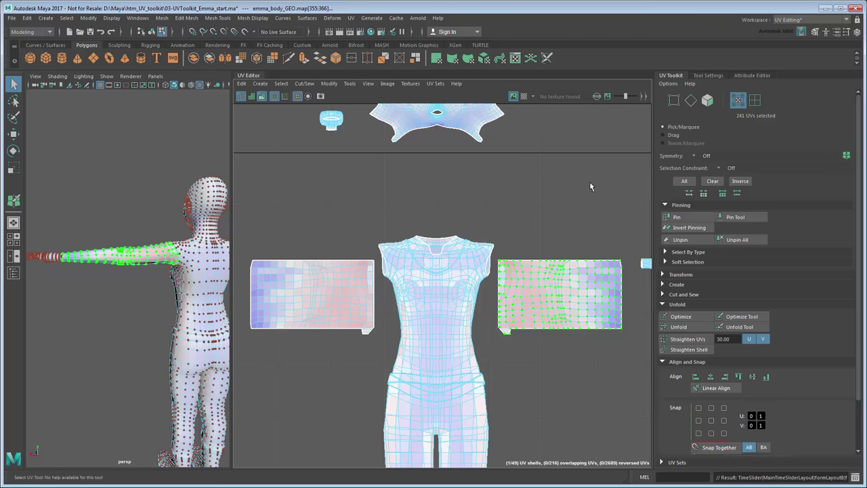
Switch to UV shell selection and move the straightened arm shell beneath the opposite arm's shell.
left_click(683, 361)
left_click(677, 304)
left_click(684, 205)
left_click(754, 100)
left_click(551, 293)
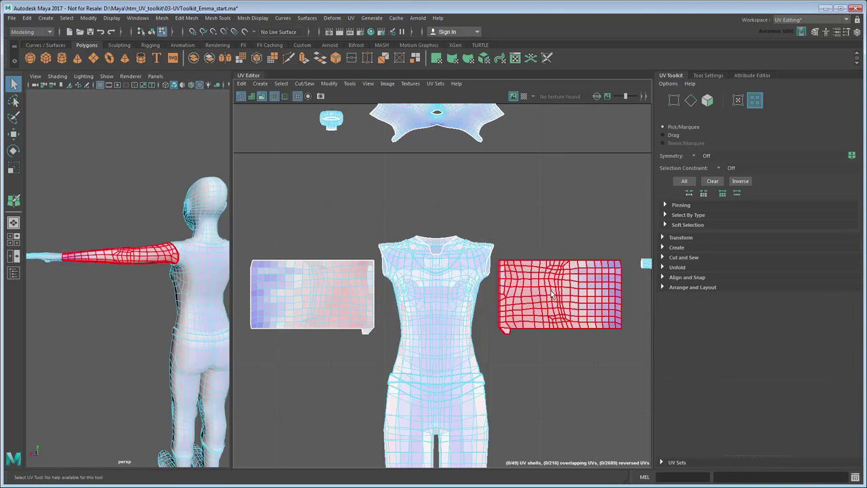
left_click(551, 294)
key("w")
left_click_drag(559, 297, 315, 384)
Add the other arm shell to the selection and move both clear of the remaining body shells.
middle_click_drag(370, 378, 513, 357, "alt")
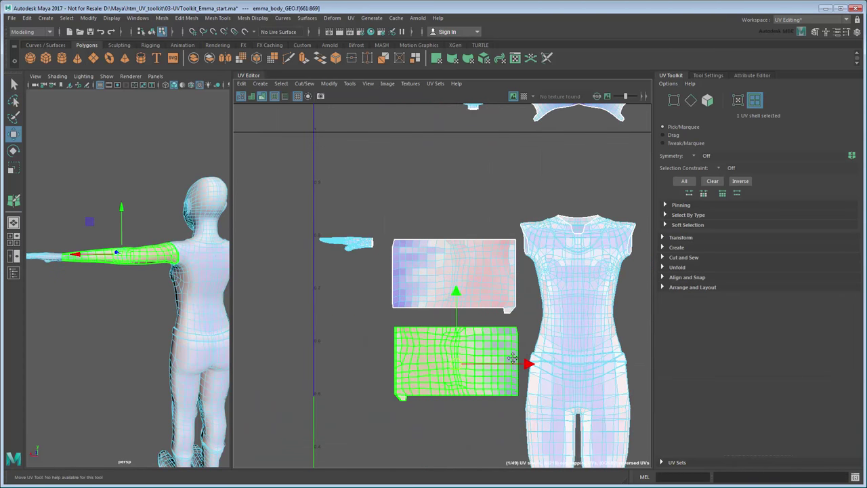
left_click(467, 295, "shift")
left_click_drag(241, 358, 228, 330)
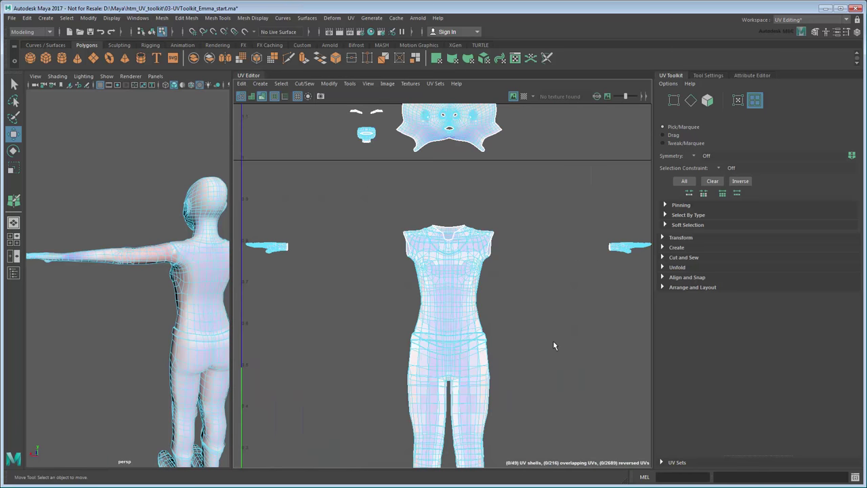
Turn off the UV distortion display and set symmetry to Object X.
left_click(261, 96)
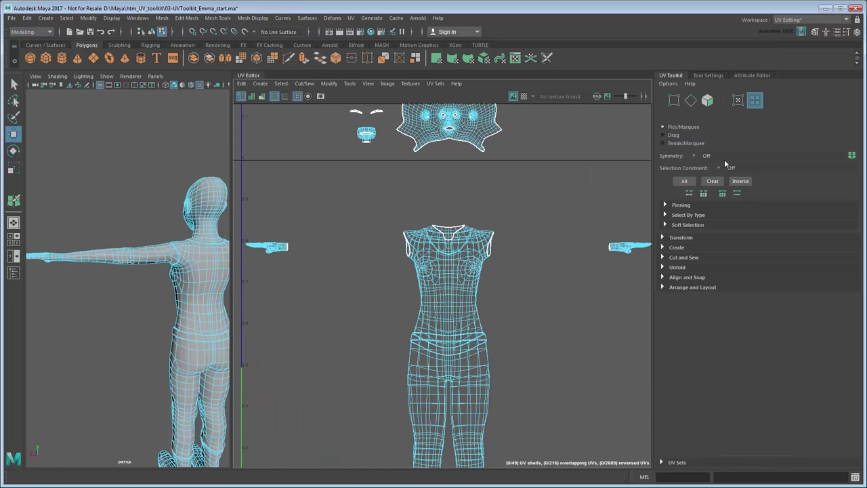
left_click(697, 156)
left_click(725, 169)
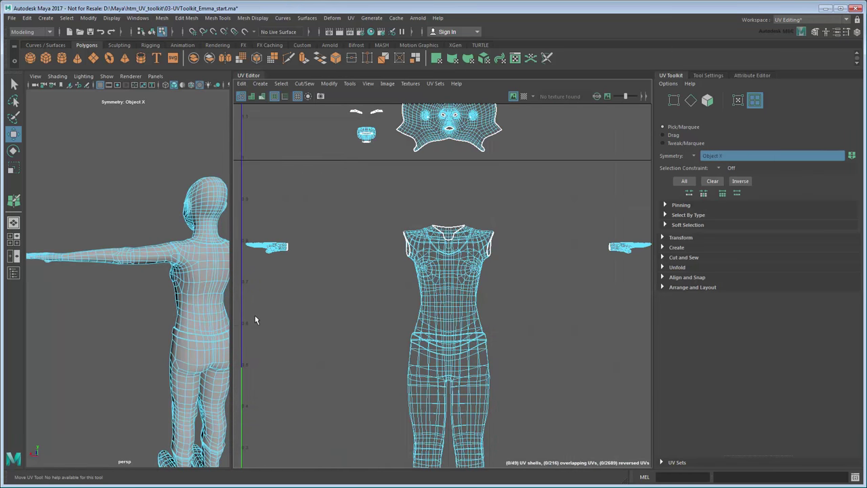
Enlarge the 3D view around the hand and cut a seam along its side from the wrist towards the fingers with the 3D Cut and Sew UV Tool.
left_click_drag(233, 320, 491, 318)
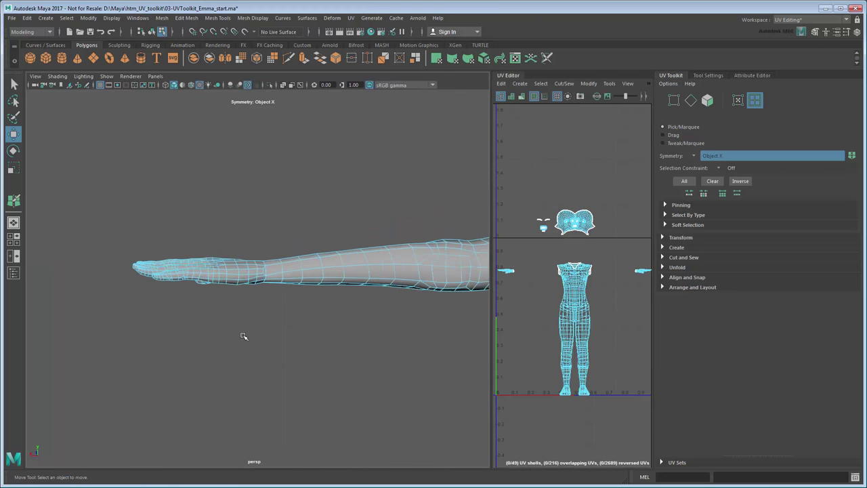
right_click_drag(243, 336, 319, 333, "alt")
left_click_drag(319, 333, 309, 348, "alt")
left_click(351, 18)
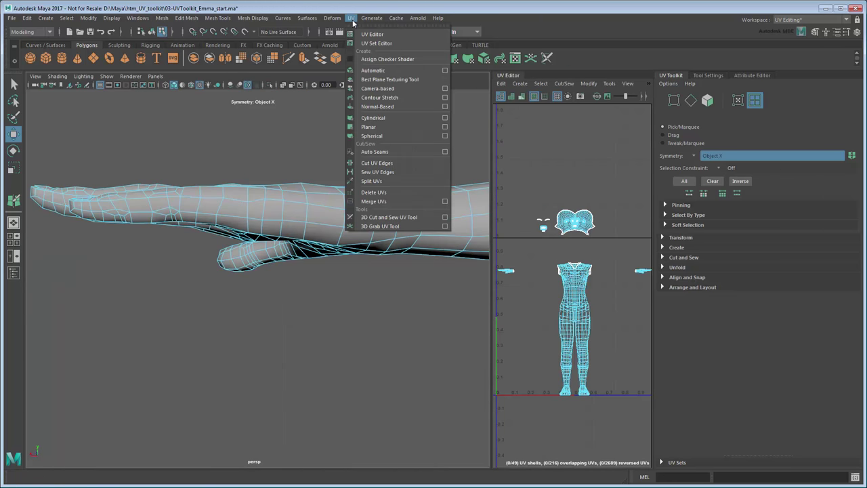
left_click(404, 218)
left_click_drag(414, 227, 233, 226)
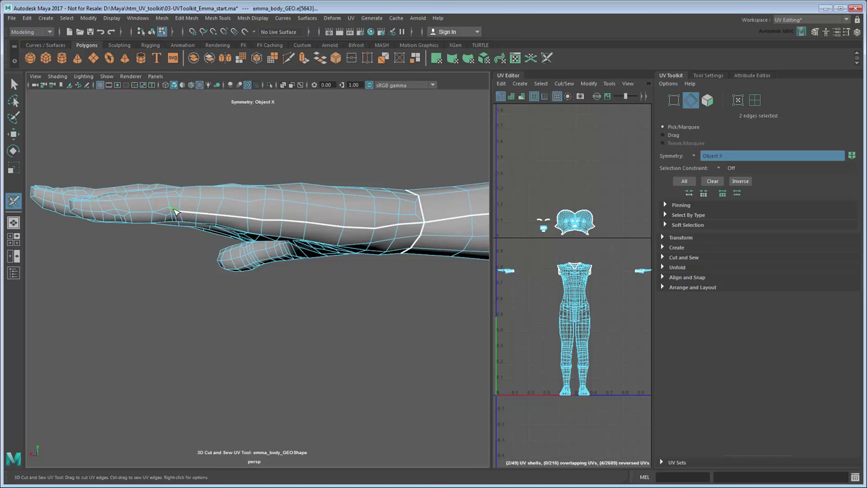
Continue the hand seam around the fingers and thumb, and widen the UV Editor around the hand shell.
left_click_drag(178, 261, 289, 269, "alt")
right_click_drag(288, 268, 323, 264, "alt")
left_click_drag(357, 188, 324, 190)
left_click_drag(369, 196, 243, 264, "alt")
left_click_drag(375, 232, 360, 384, "alt")
left_click_drag(491, 273, 270, 273)
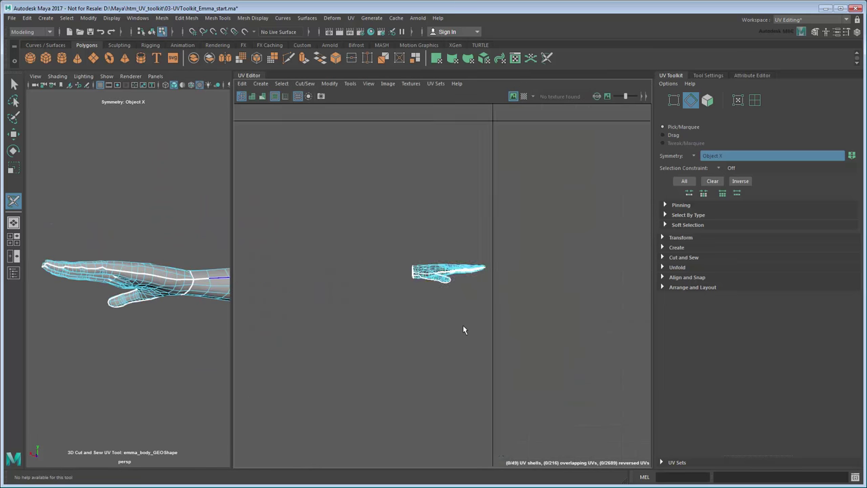
Turn off symmetry so the hand shells can be edited independently.
scroll(463, 324, "up", 5)
middle_click_drag(443, 298, 456, 368, "alt")
scroll(456, 370, "up", 1)
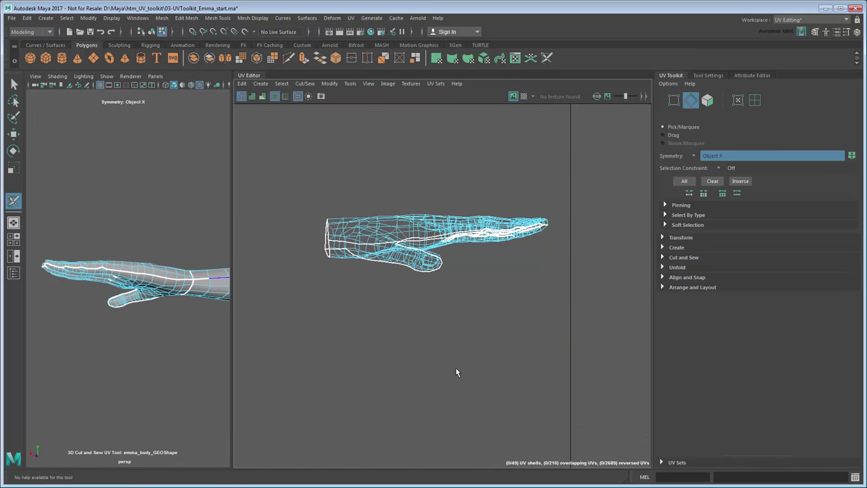
left_click(694, 158)
left_click(704, 161)
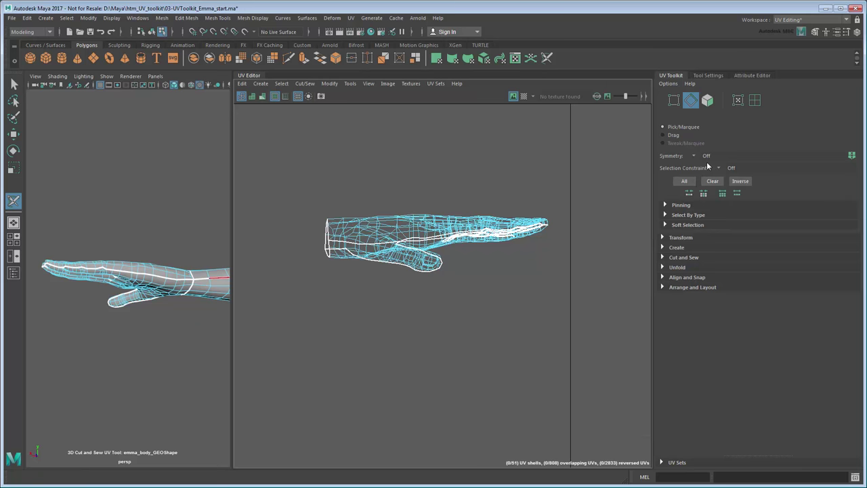
Select the UV shell of the cut hand and apply a planar projection to both of its halves.
left_click(754, 100)
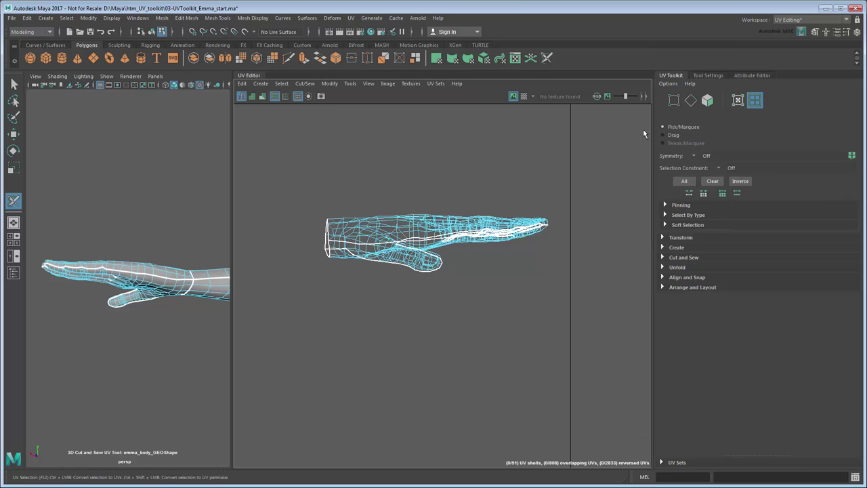
left_click(407, 231)
left_click(667, 247)
left_click(733, 269)
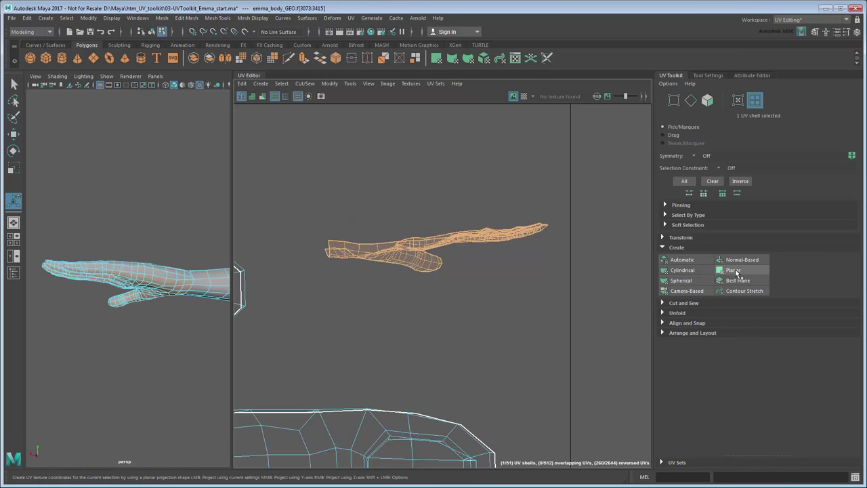
Select both projected halves of the hand and scale them down uniformly to suit the body shells.
scroll(468, 289, "down", 5)
middle_click_drag(467, 289, 479, 274, "alt")
left_click_drag(482, 275, 456, 313)
key("r")
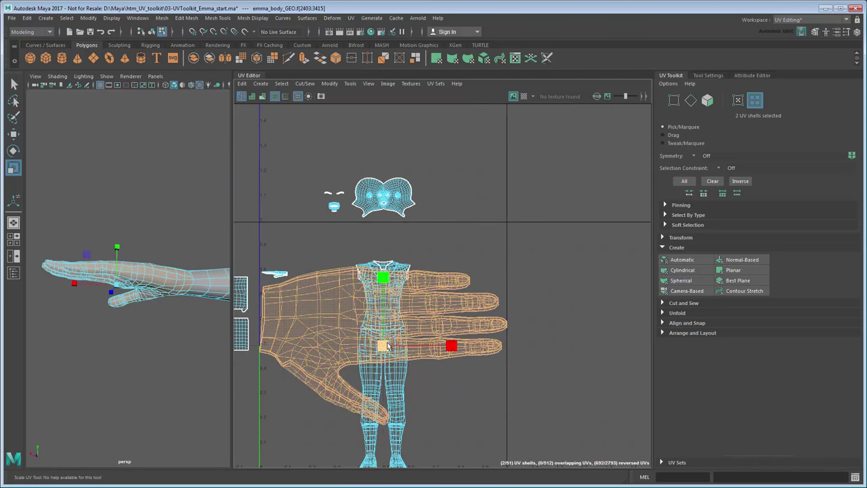
left_click_drag(382, 346, 459, 279)
Separate the two overlapping hand halves by moving one straight up above the other.
key("w")
key("f")
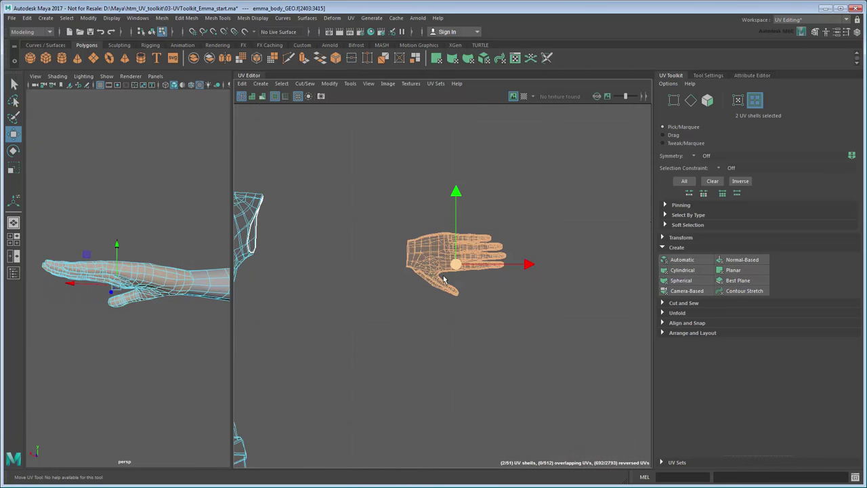
left_click_drag(459, 195, 459, 117)
left_click(520, 265)
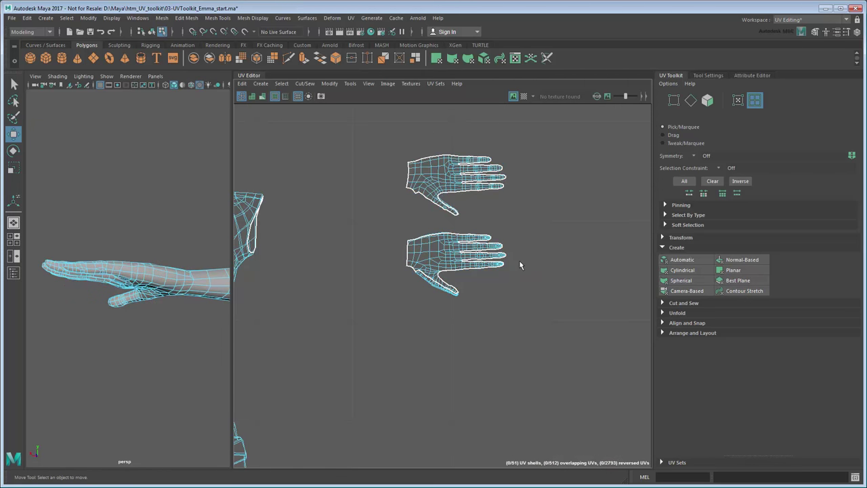
Select all UVs of both hand halves and mirror them to the opposite hand across the body's centre line with Symmetrize.
key("F12")
key("q")
left_click_drag(386, 138, 552, 320)
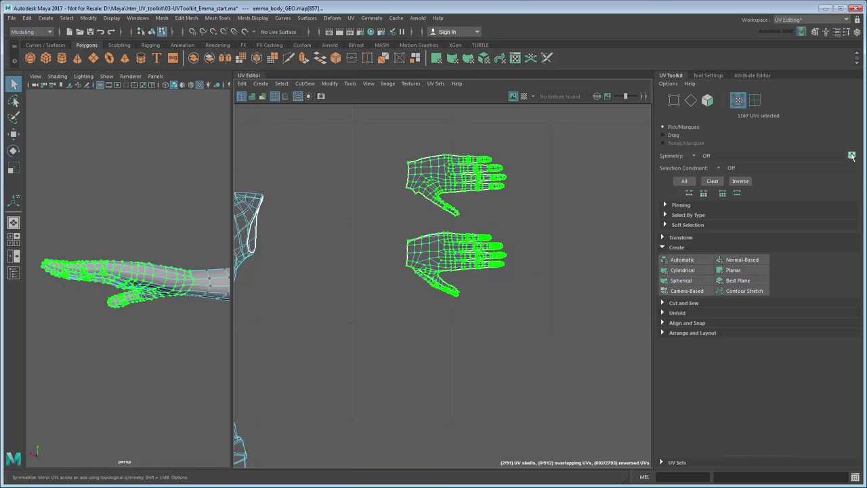
left_click(851, 155)
scroll(392, 321, "down", 6)
middle_click_drag(400, 336, 469, 323, "alt")
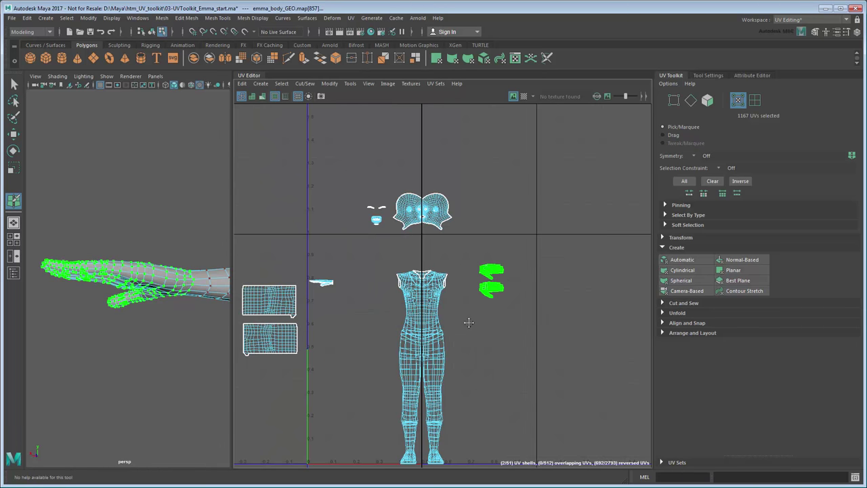
left_click(422, 310)
left_click(482, 322)
Move the original pair of hand shells across the body, next to the mirrored pair.
left_click_drag(462, 243, 519, 310)
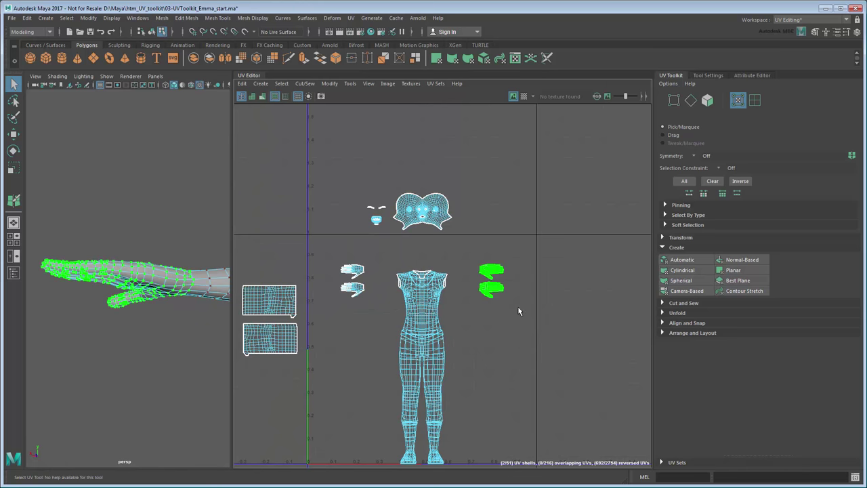
key("w")
left_click_drag(493, 284, 384, 284)
scroll(343, 292, "up", 4)
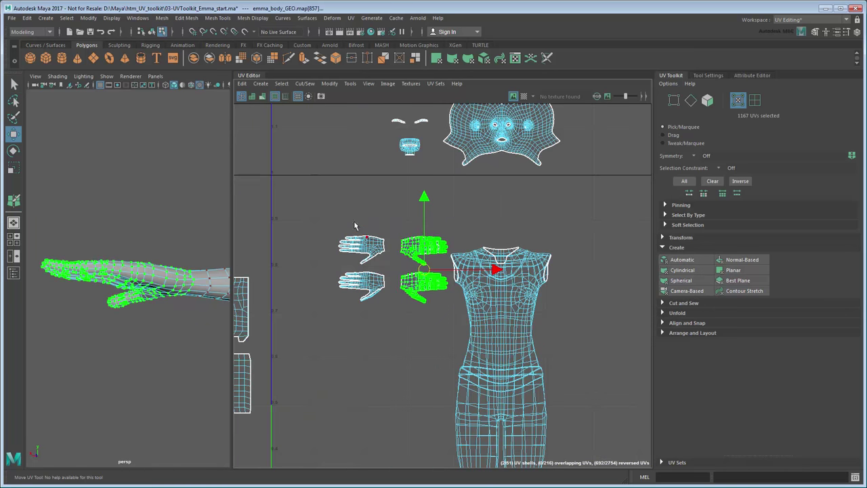
Select all four hand shells and move them away from the torso, outside the UV tile.
key("alt+F12")
left_click_drag(356, 226, 388, 315, "shift")
scroll(387, 294, "down", 3)
middle_click_drag(388, 294, 438, 297, "alt")
left_click_drag(441, 280, 285, 231)
left_click(426, 290)
scroll(446, 320, "up", 3)
middle_click_drag(446, 319, 354, 234, "alt")
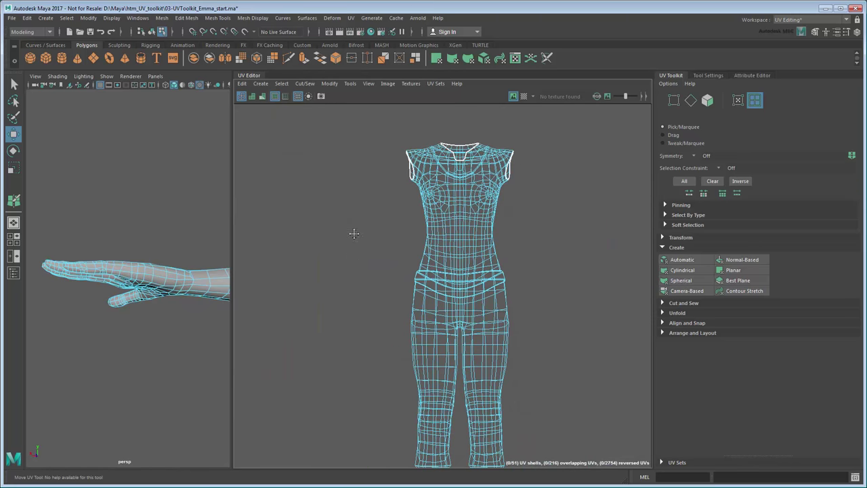
Enlarge the 3D view and cut the edge loop around the waist with the 3D Cut and Sew UV Tool.
left_click_drag(232, 223, 358, 264)
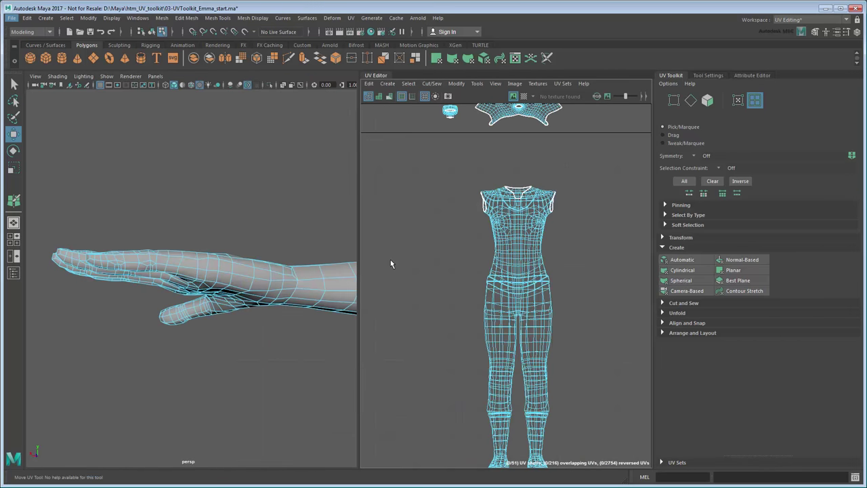
left_click(351, 18)
left_click(368, 217)
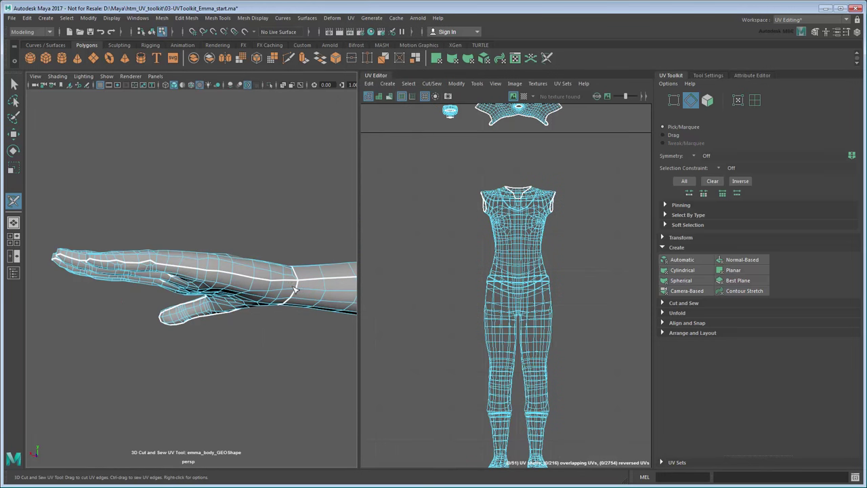
middle_click_drag(311, 284, 108, 230, "alt")
right_click_drag(325, 292, 244, 298, "alt")
middle_click_drag(252, 304, 217, 263, "alt")
left_click_drag(219, 266, 232, 306, "alt")
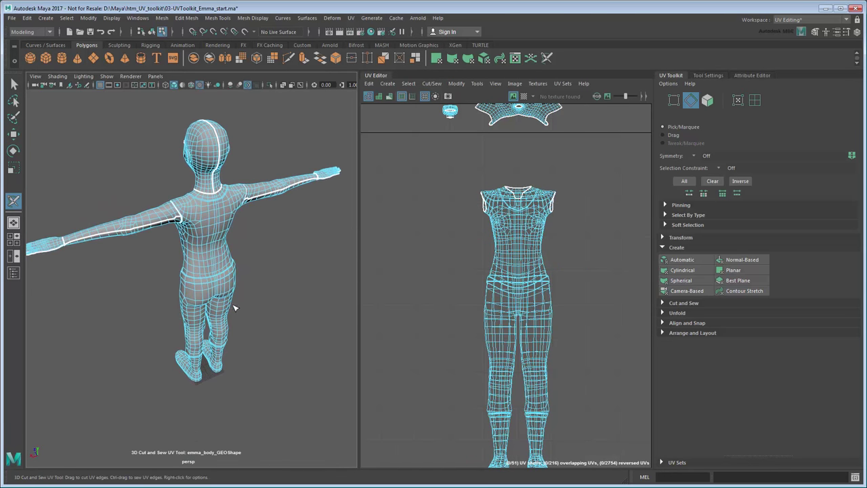
scroll(203, 298, "up", 8)
double_click(146, 299)
Set symmetry to Object X and cut a seam up the torso's side from the waist to the armhole.
scroll(145, 298, "down", 4)
left_click_drag(148, 296, 217, 298, "alt")
left_click(694, 157)
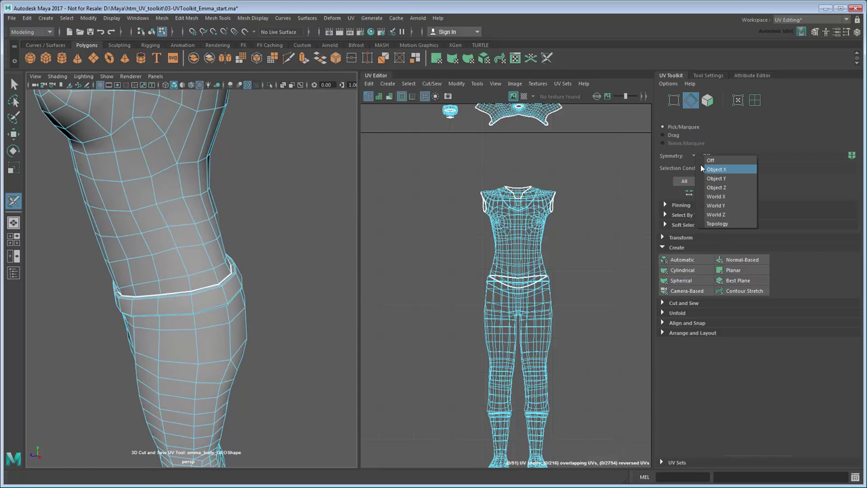
left_click(708, 169)
middle_click_drag(207, 211, 224, 264, "alt")
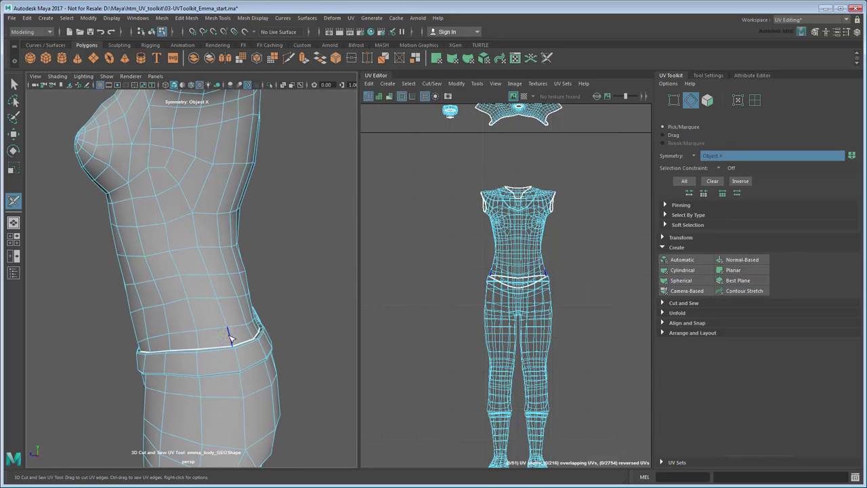
mouse_move(229, 338)
left_mouse_down()
mouse_move(204, 214)
mouse_move(190, 284)
mouse_move(166, 235)
left_mouse_up()
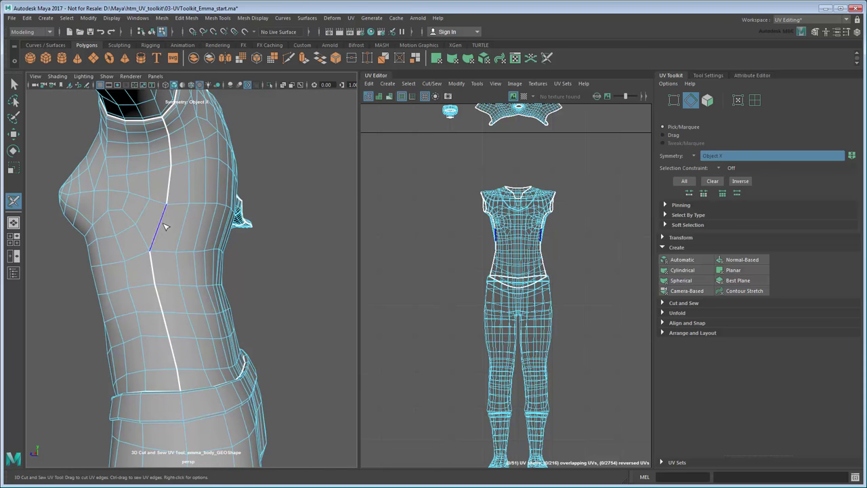
Cut a seam down the centre back of the trousers from the waistline to the crotch.
left_click_drag(287, 332, 209, 304, "alt")
scroll(160, 329, "up", 5)
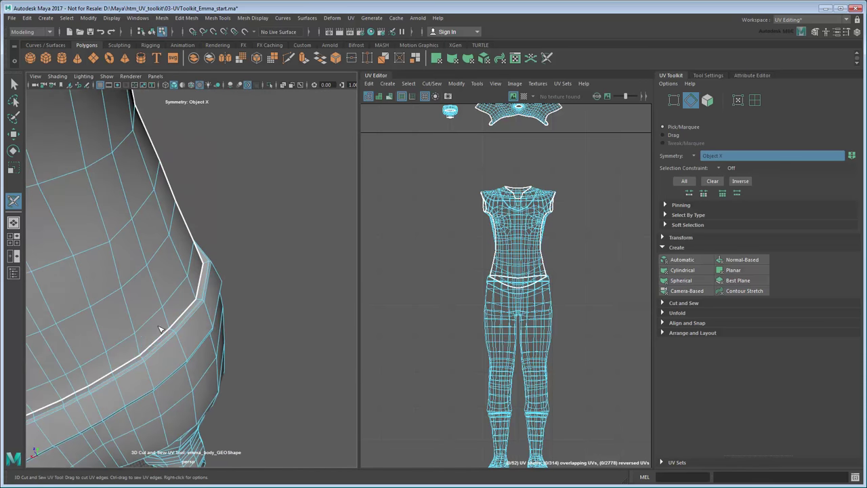
middle_click_drag(160, 329, 286, 276, "alt")
left_click_drag(287, 276, 206, 272, "alt")
left_click(247, 338)
left_click(188, 197)
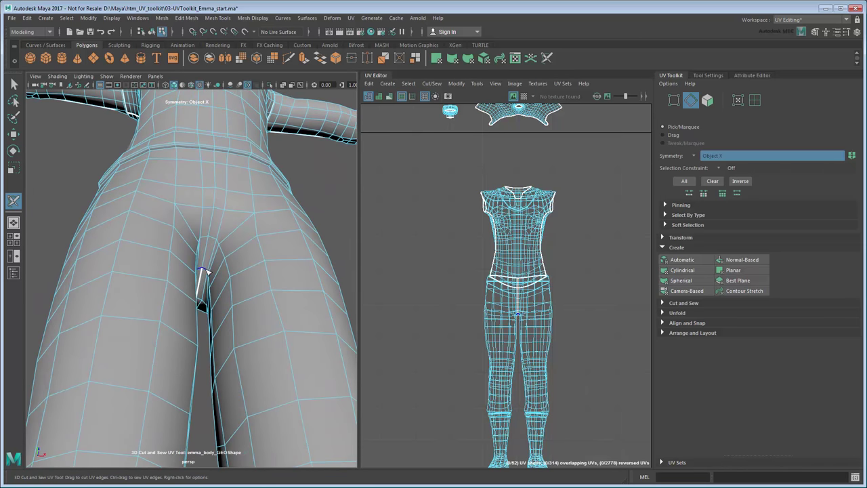
Continue the seam down the inside of the leg from the crotch to the top of the boot.
left_click(221, 404)
left_click_drag(222, 404, 264, 218, "alt")
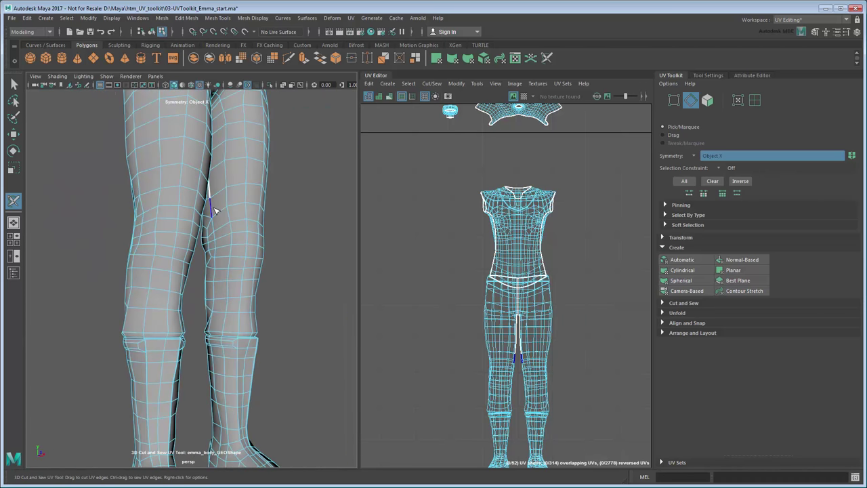
left_click(212, 328)
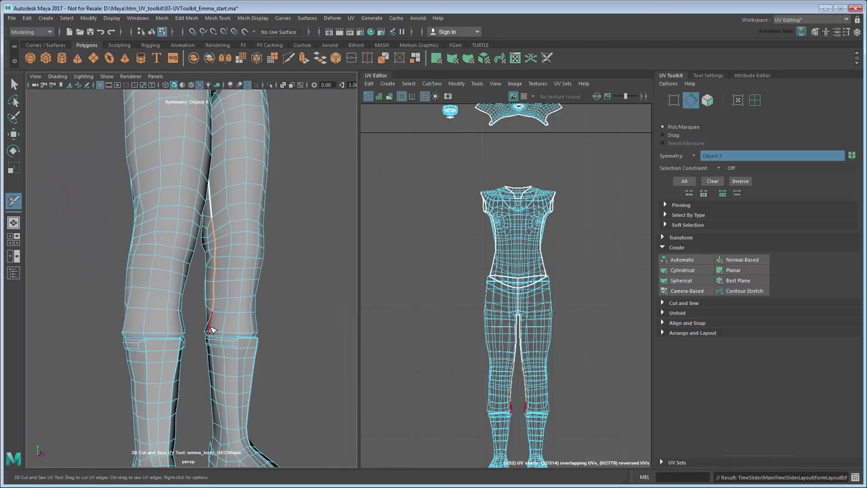
left_click_drag(263, 329, 174, 329, "alt")
Cut the edge loop between the trouser leg and boot below the knee, and cut around the boot's sole.
right_click_drag(175, 329, 190, 361, "alt")
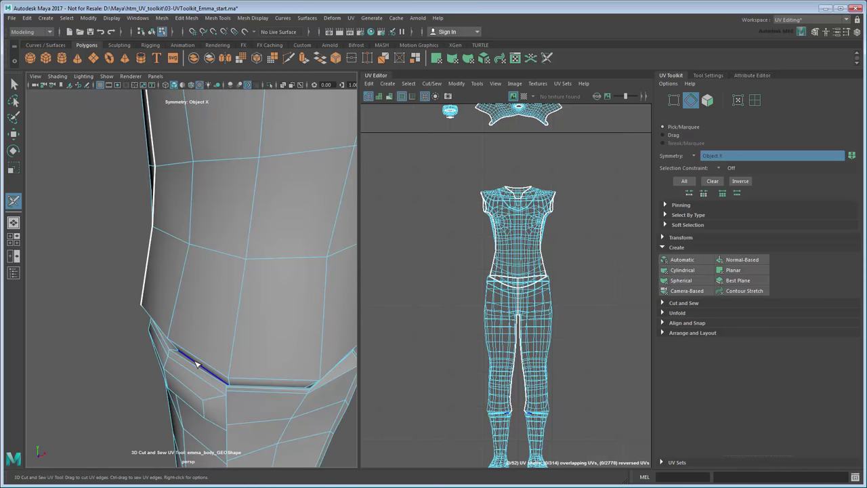
left_click(212, 371)
left_click_drag(211, 371, 255, 341, "alt")
key("4")
scroll(254, 341, "down", 5)
left_click_drag(218, 314, 265, 323, "alt")
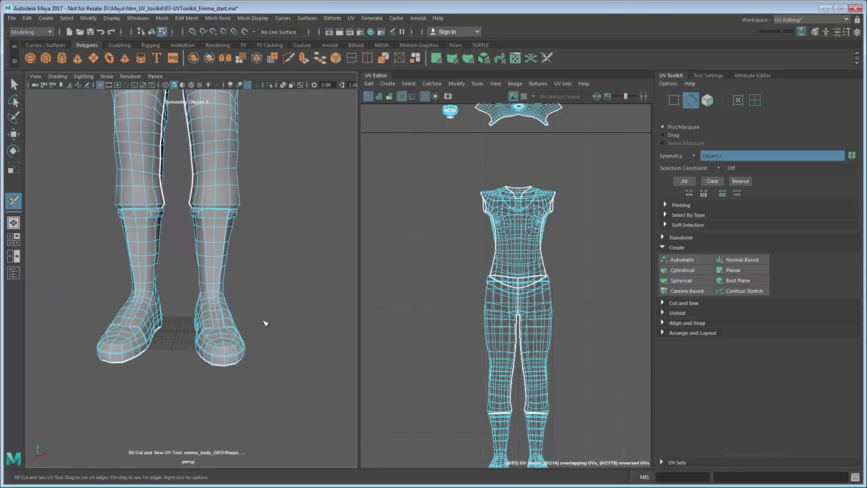
Turn off symmetry, select the torso's UV shell and unfold it.
middle_click_drag(265, 210, 245, 403, "alt")
right_click_drag(246, 403, 273, 333, "alt")
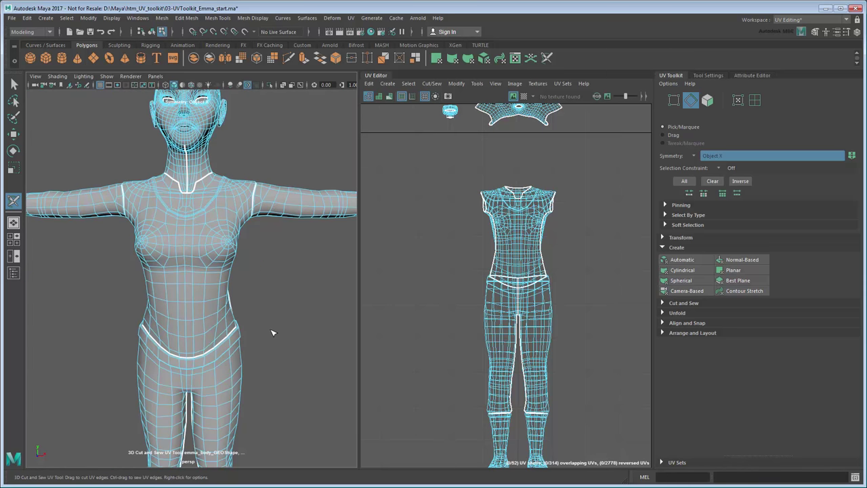
left_click(692, 157)
left_click(705, 158)
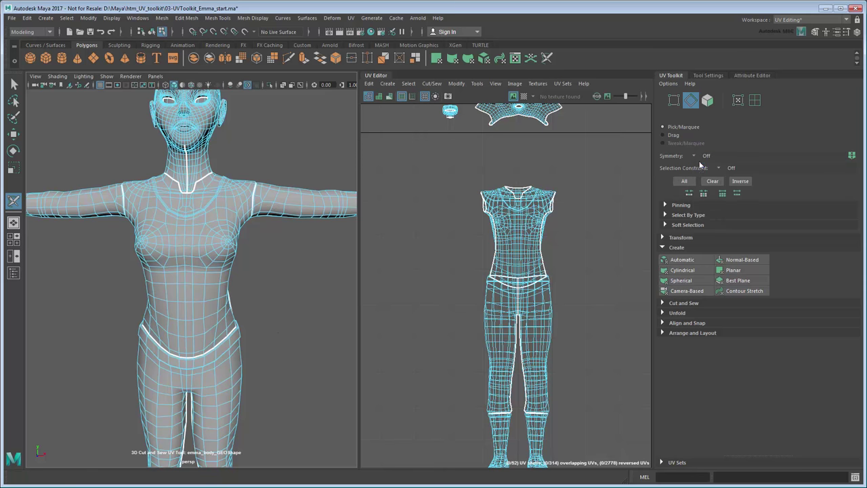
key("q")
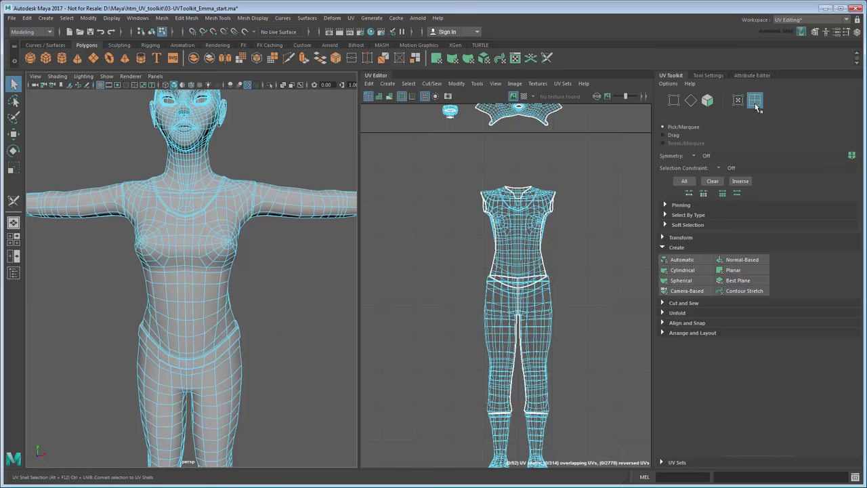
left_click(509, 239)
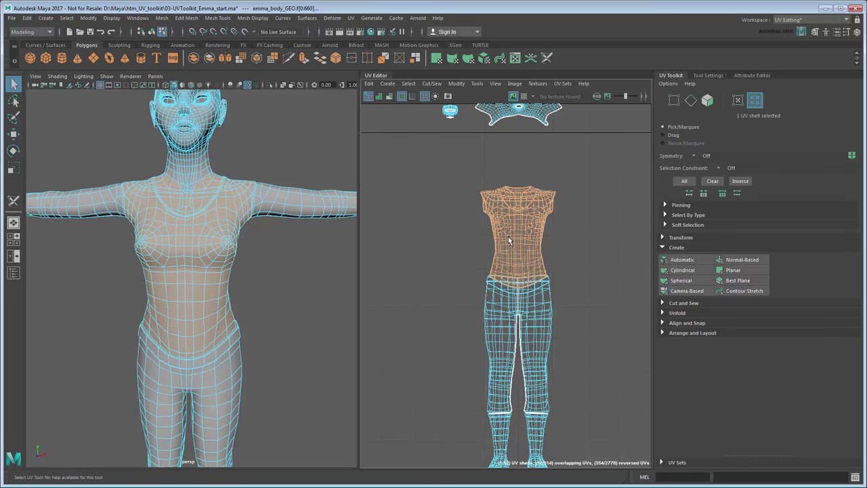
left_click(677, 312)
left_click(678, 335)
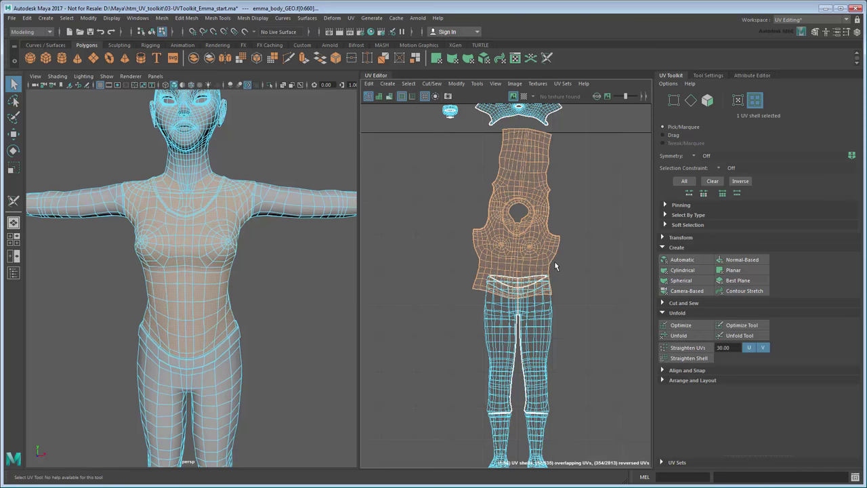
Move the unfolded torso shell clear of the trousers and straighten it with Orient to Edges.
key("w")
left_click_drag(515, 214, 411, 237)
key("q")
left_click(679, 380)
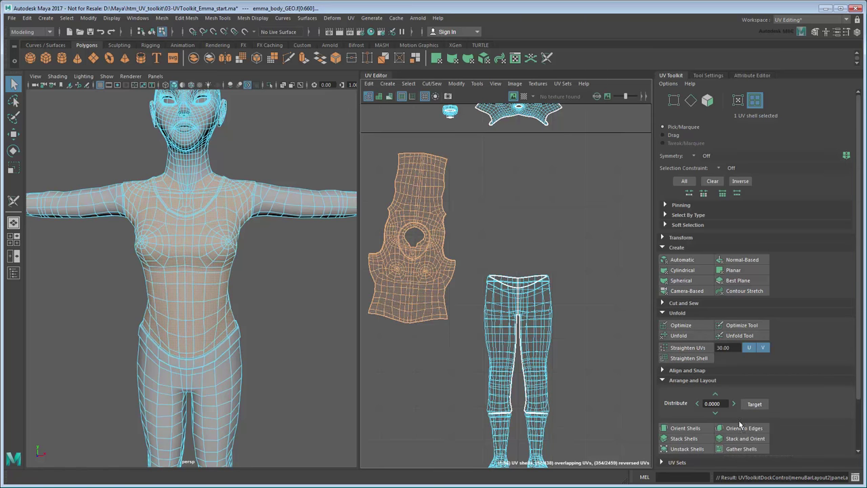
left_click(741, 427)
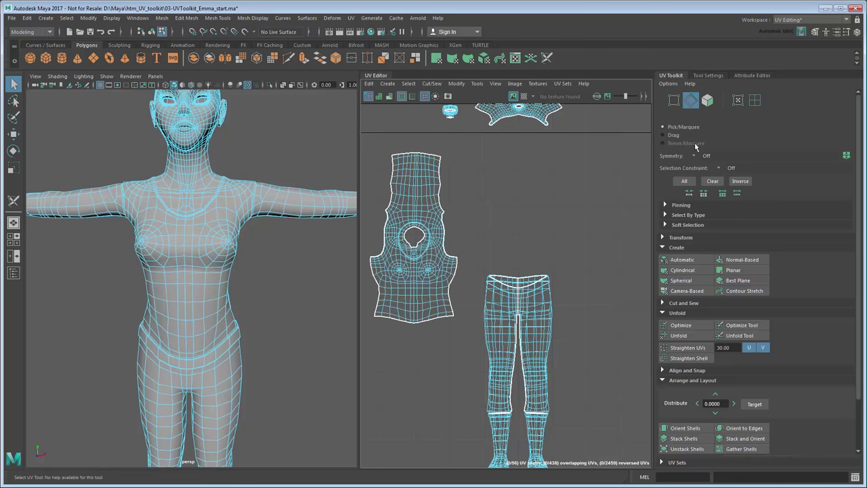
Select the trousers' UV shell, unfold it and move it up clear of the boot shells.
left_click(754, 100)
left_click(546, 298)
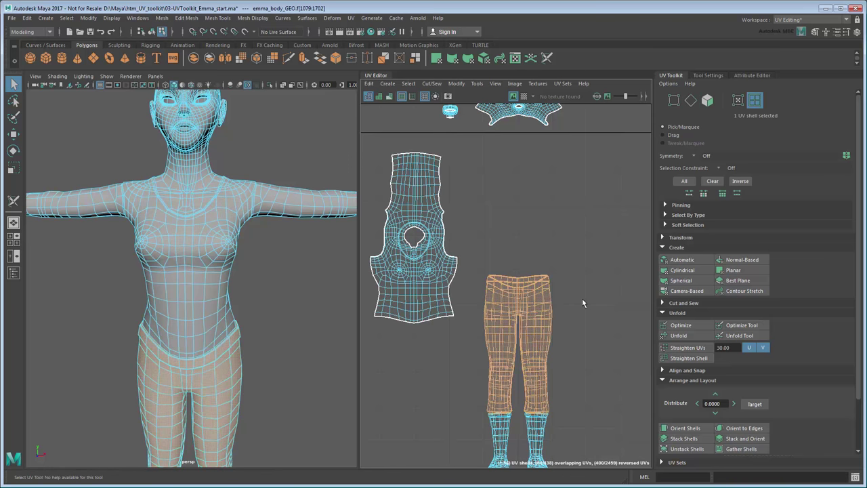
left_click(679, 335)
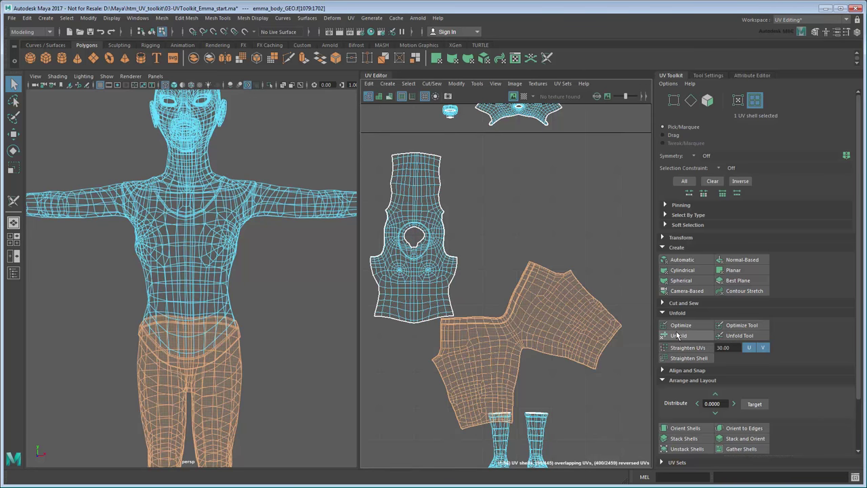
key("w")
left_click_drag(525, 348, 570, 232)
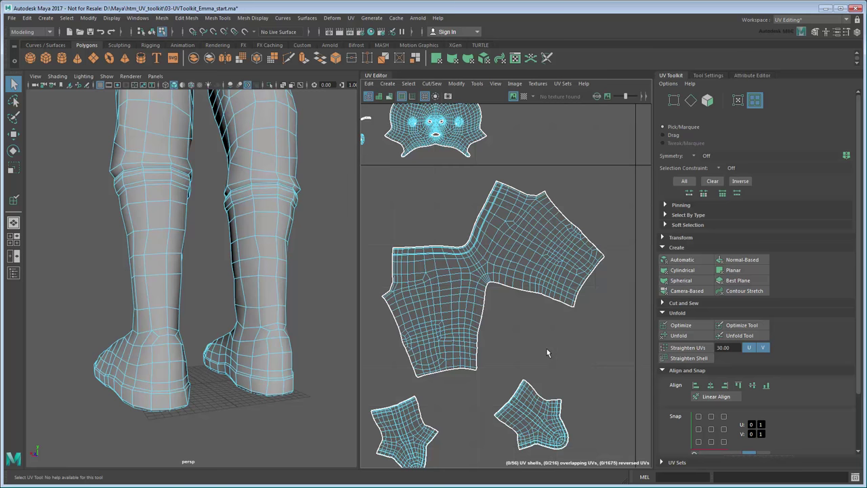
Select the middle edge loop of the trousers' UV shell, rotate it upright and scale it flat into a straight vertical line.
scroll(546, 347, "up", 2)
left_click(483, 257)
key("F10")
double_click(473, 242)
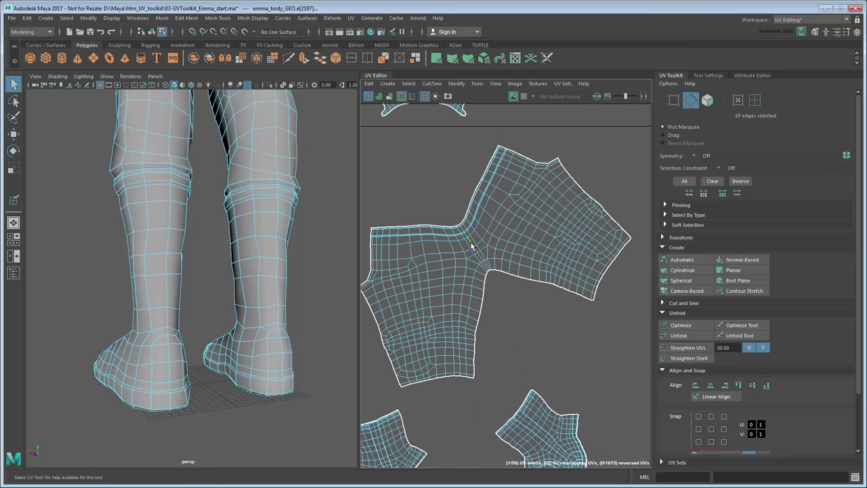
key("e")
left_click_drag(524, 230, 532, 253)
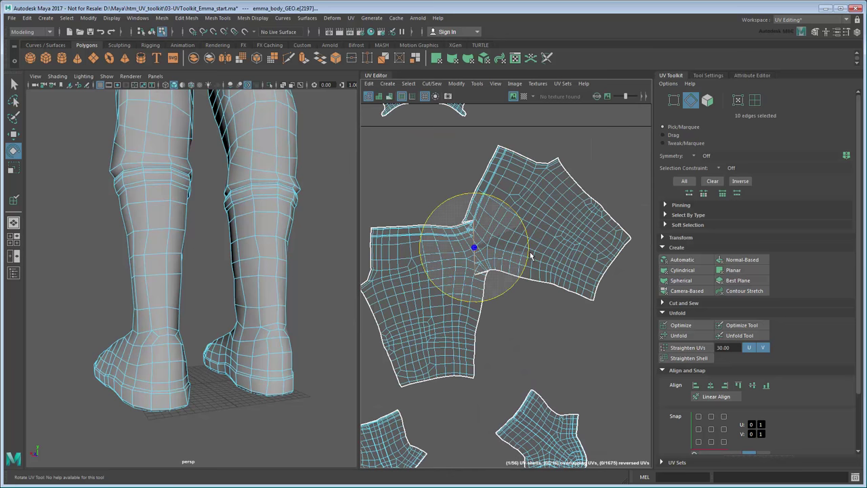
key("r")
scroll(514, 223, "up", 1)
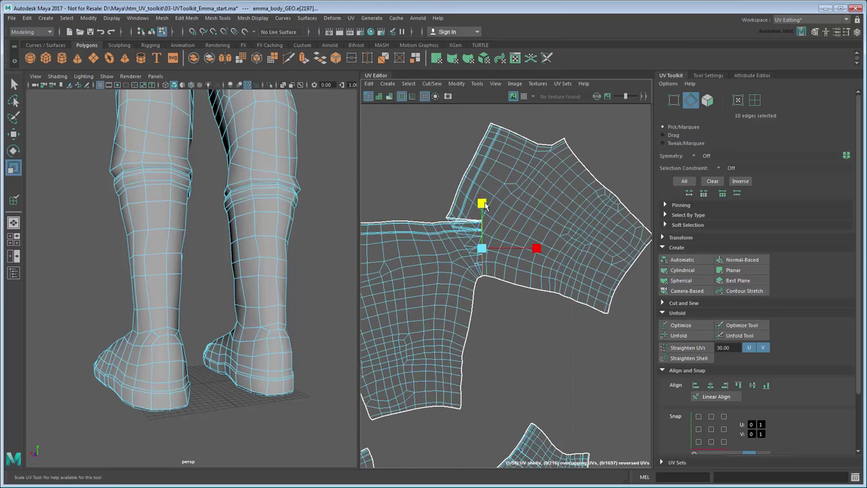
left_click_drag(484, 207, 485, 207)
left_click(494, 364)
middle_click_drag(511, 346, 541, 340, "alt")
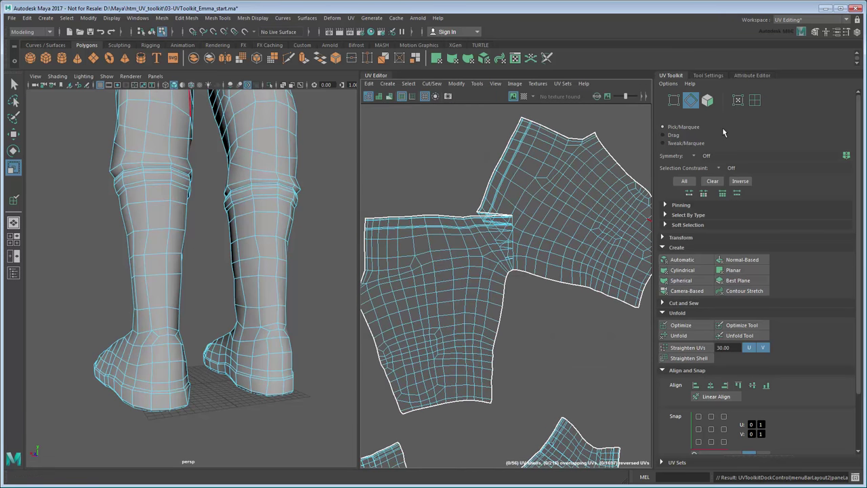
Select the trousers' whole UV shell, move it along U toward the torso shell and scale it down uniformly.
left_click(755, 99)
left_click(453, 296)
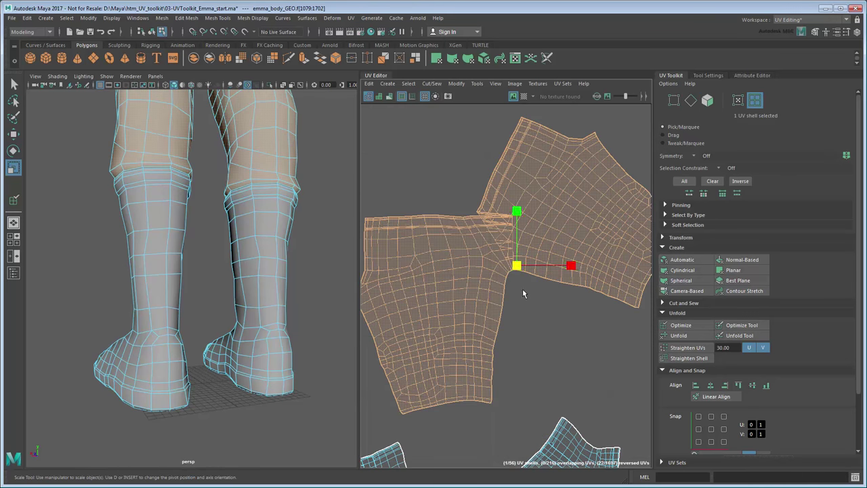
key("w")
middle_click_drag(565, 268, 500, 269, "alt")
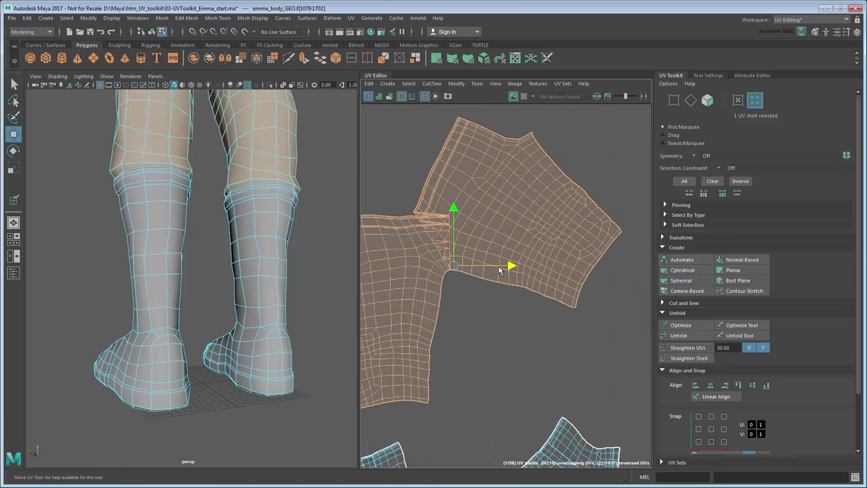
left_click_drag(500, 269, 491, 270)
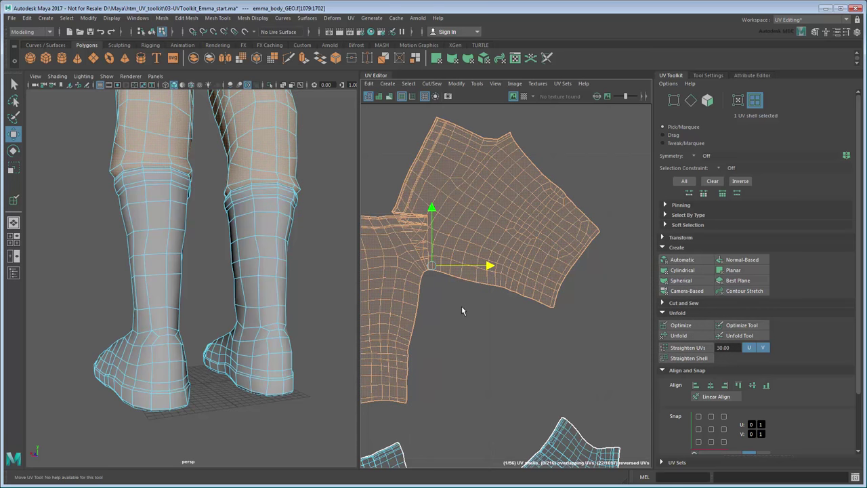
middle_click_drag(462, 310, 517, 268, "alt")
key("r")
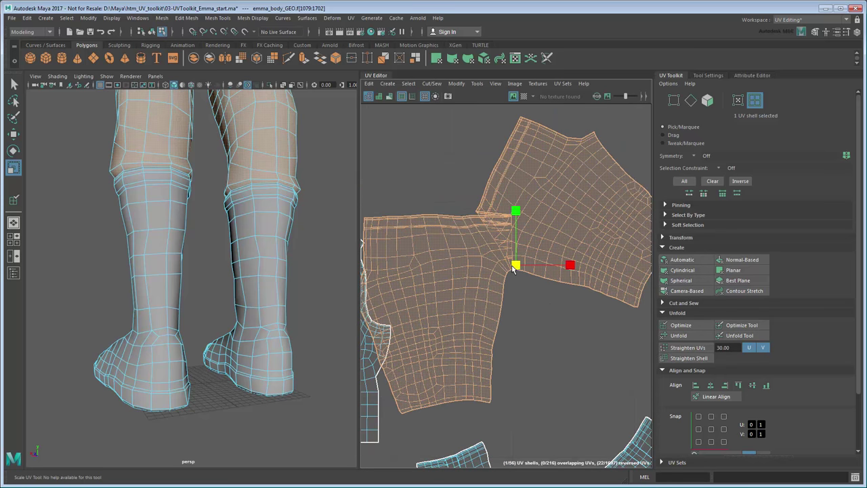
left_click_drag(512, 267, 503, 267)
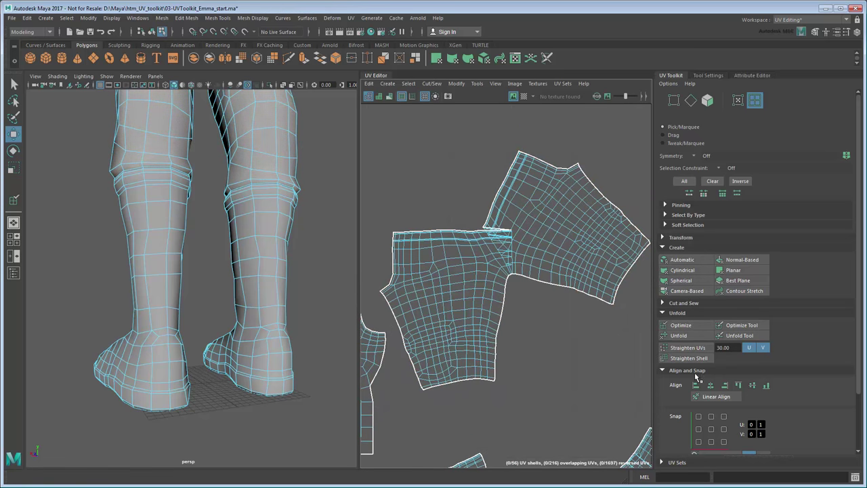
Mirror one trouser leg's UVs onto the other with the Symmetrize tool, using the straightened middle edge as the symmetry axis.
left_click(695, 371)
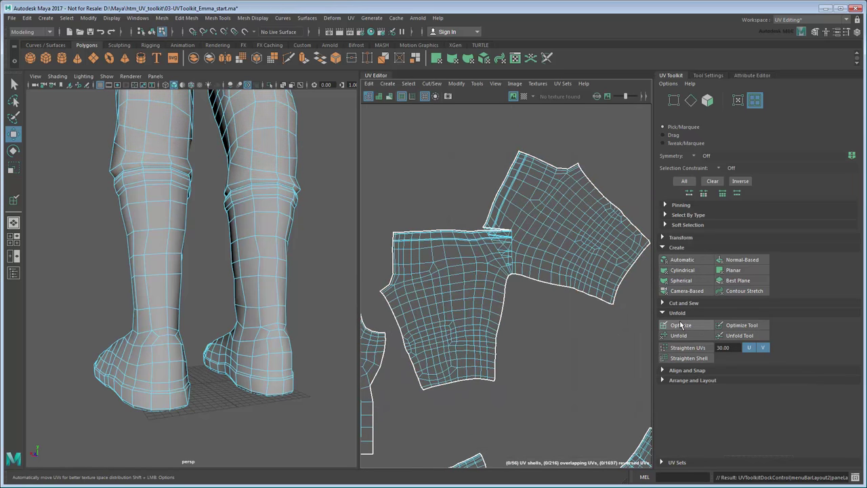
left_click(678, 237)
left_click(680, 388)
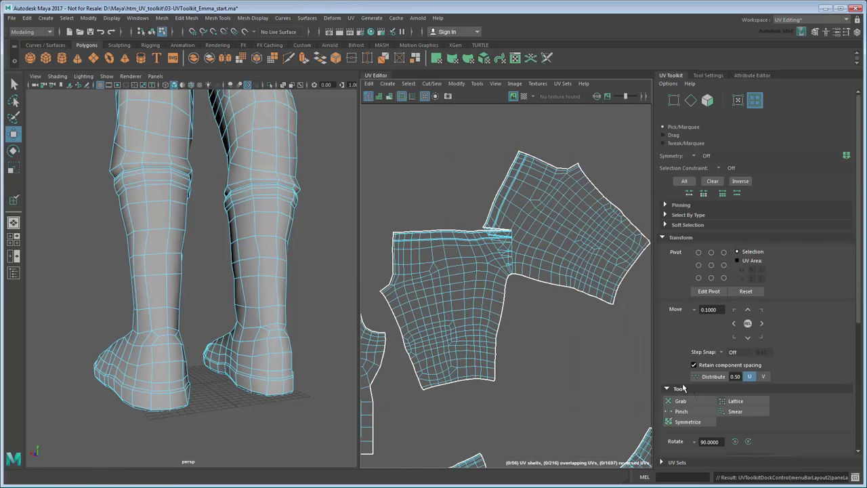
left_click(709, 423)
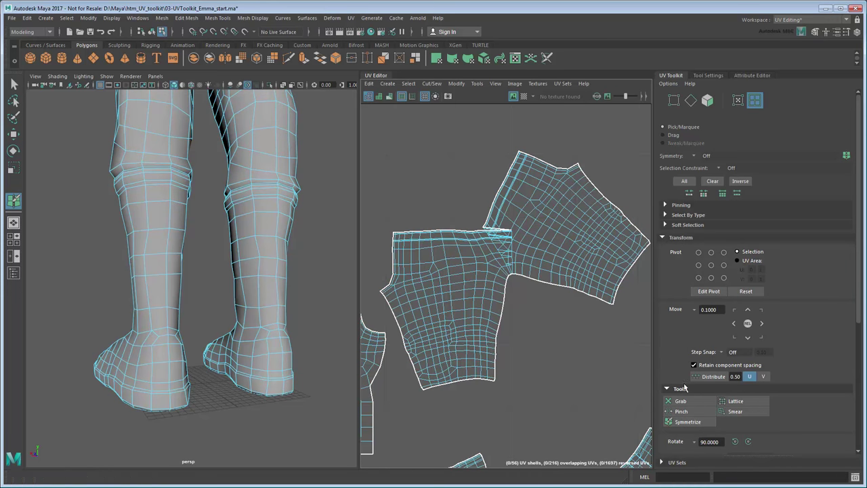
left_click(512, 256)
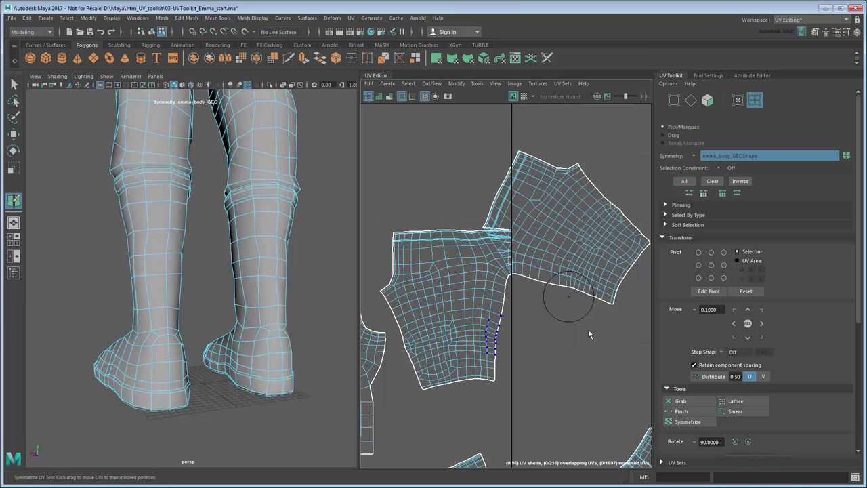
mouse_move(590, 277)
left_mouse_down()
mouse_move(549, 277)
mouse_move(518, 244)
mouse_move(513, 218)
mouse_move(581, 181)
mouse_move(558, 193)
mouse_move(596, 291)
mouse_move(577, 383)
left_mouse_up()
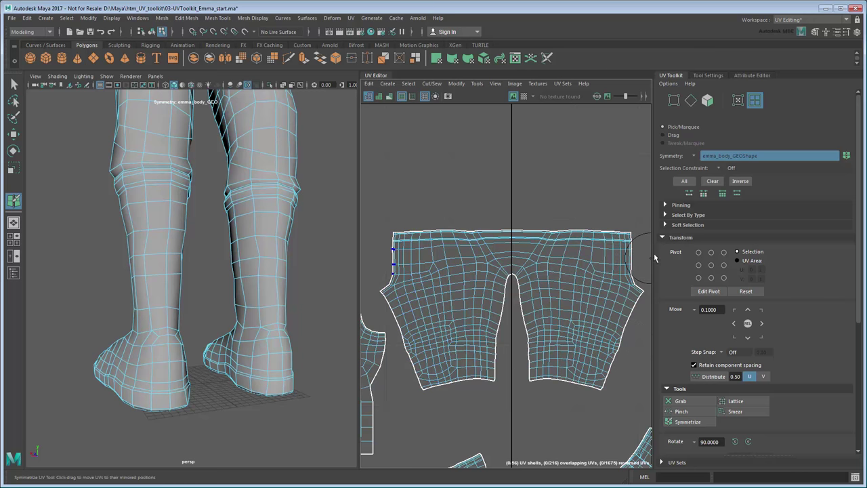
Even out the UVs around the crotch and the middle of the waistband with the Optimize Tool.
left_click(676, 238)
left_click(677, 313)
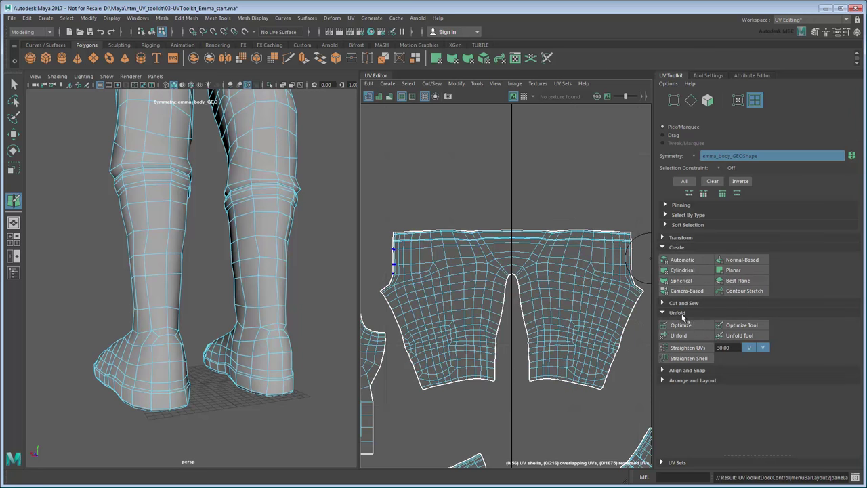
left_click(742, 325)
mouse_move(542, 267)
left_mouse_down()
mouse_move(522, 251)
mouse_move(497, 249)
mouse_move(534, 252)
mouse_move(515, 285)
mouse_move(508, 259)
mouse_move(509, 283)
mouse_move(515, 251)
mouse_move(506, 239)
left_mouse_up()
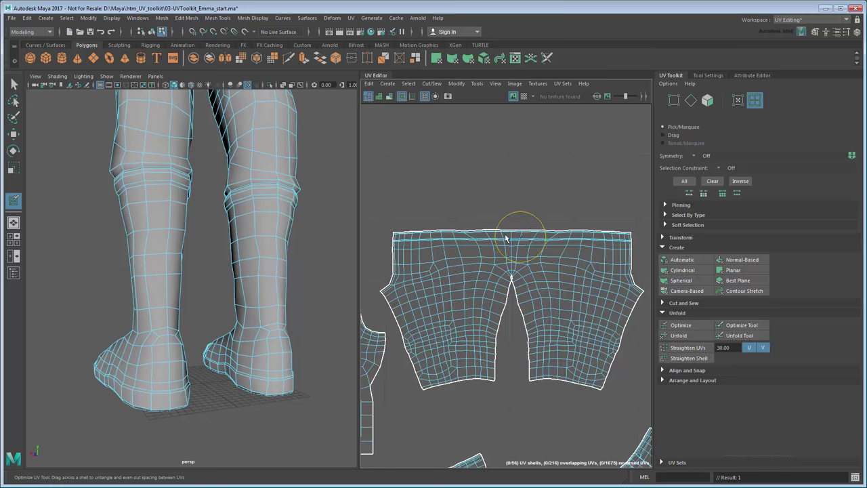
key("q")
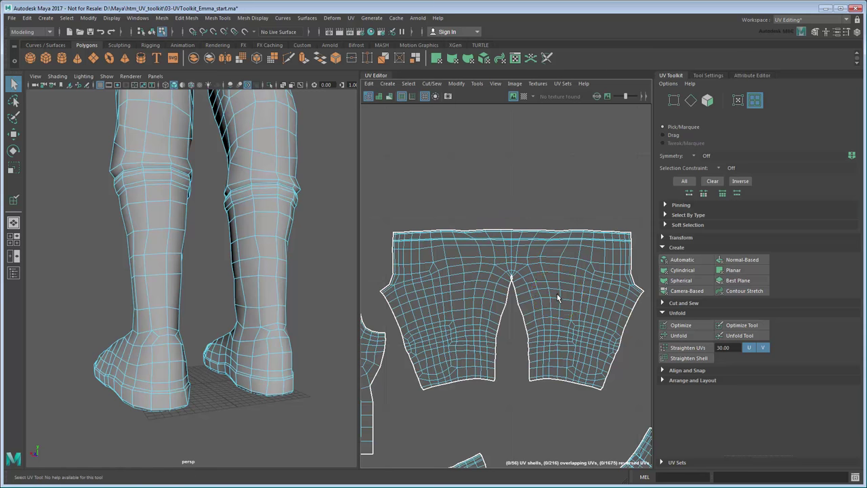
Select the trousers' UV shell and scale it narrower in U only.
left_click(557, 300)
key("r")
left_click_drag(567, 309, 546, 310)
left_click(603, 317)
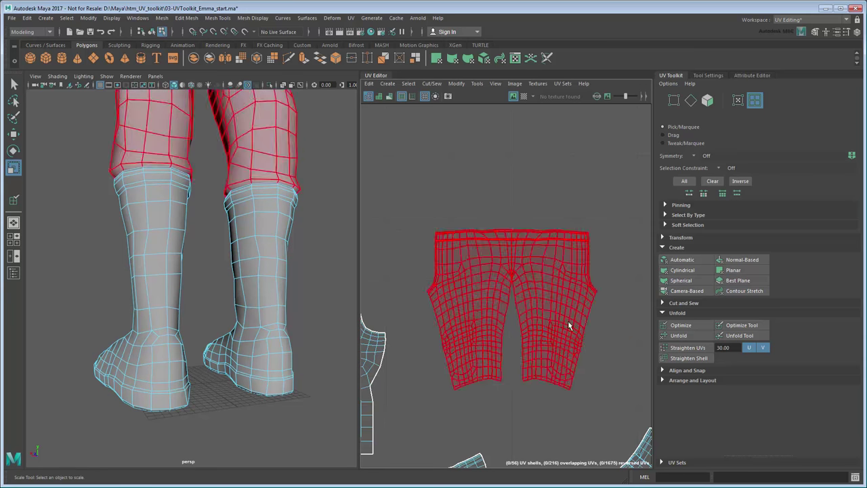
scroll(632, 322, "up", 3)
scroll(571, 259, "down", 3)
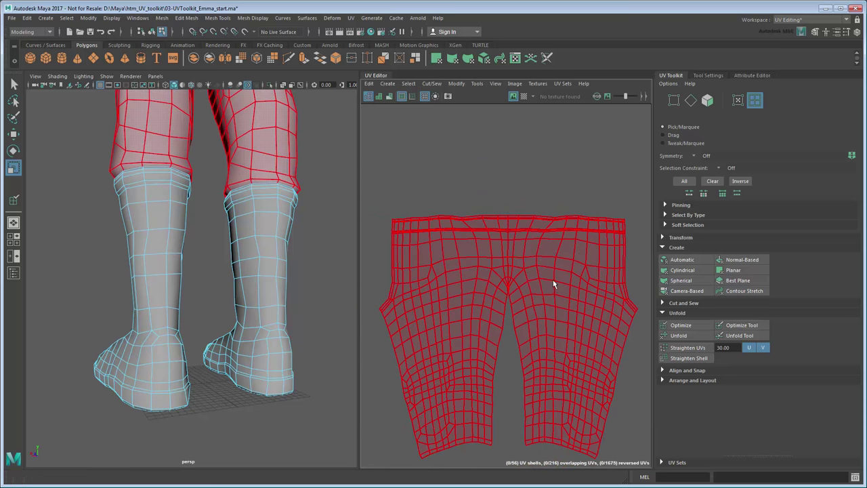
Select the border UVs along the trousers' waistband from corner to corner and align them to their maximum V.
middle_click_drag(554, 280, 553, 269, "alt")
right_click_drag(553, 269, 596, 268)
left_click(624, 208)
double_click(393, 209, "shift")
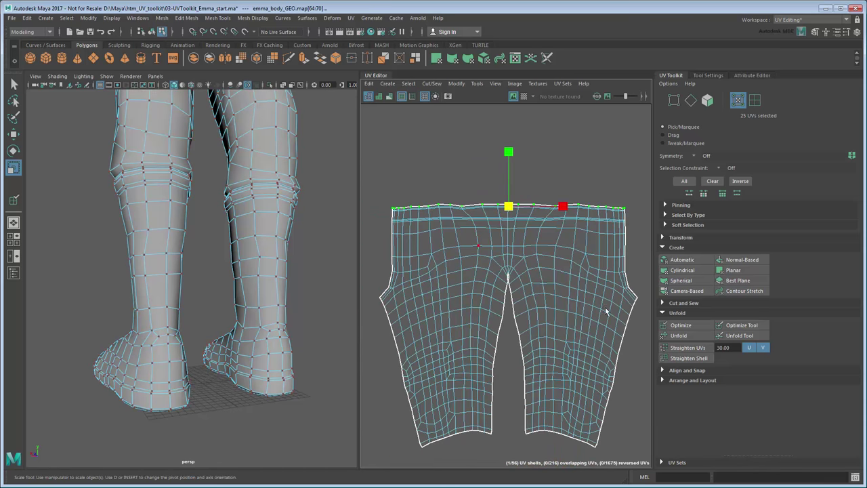
left_click(686, 370)
left_click(738, 385)
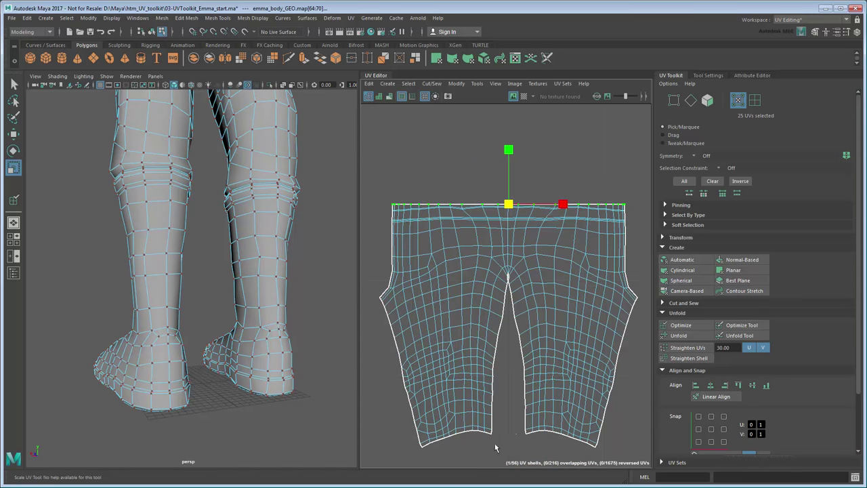
Select the hem UVs of both trouser legs and align them to their minimum V.
left_click(421, 447)
key("q")
middle_click_drag(493, 431, 491, 384, "alt")
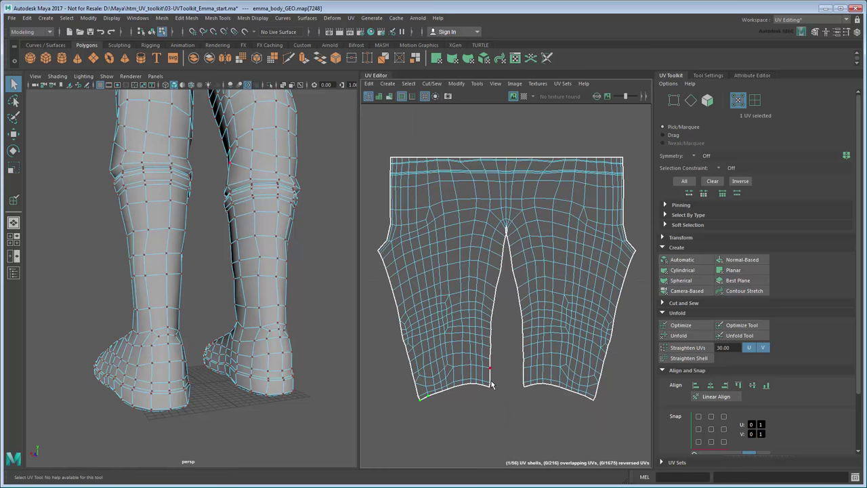
left_click(765, 385)
double_click(593, 400, "shift")
left_click(765, 385)
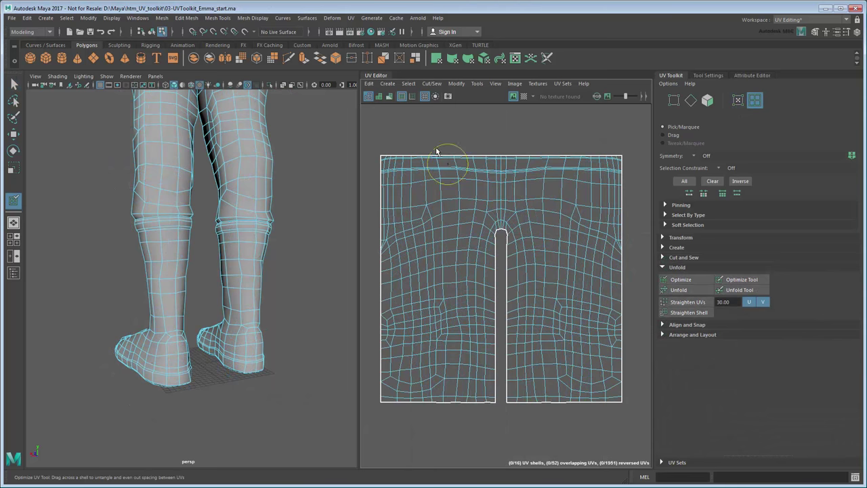
Check the trousers' UV shell for stretching with the distortion shading, and turn the shading off.
left_click(389, 97)
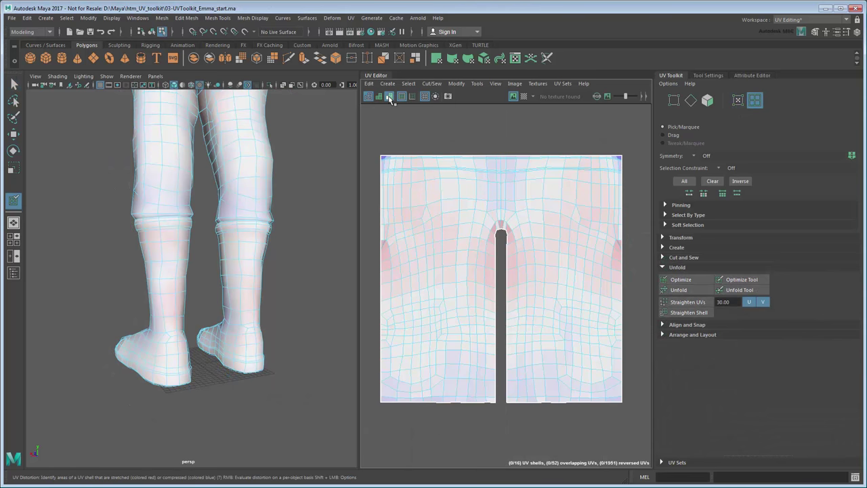
left_click(389, 97)
Turn on the checker map and examine the pattern on the character's head, shoulders and arms.
scroll(451, 178, "down", 5)
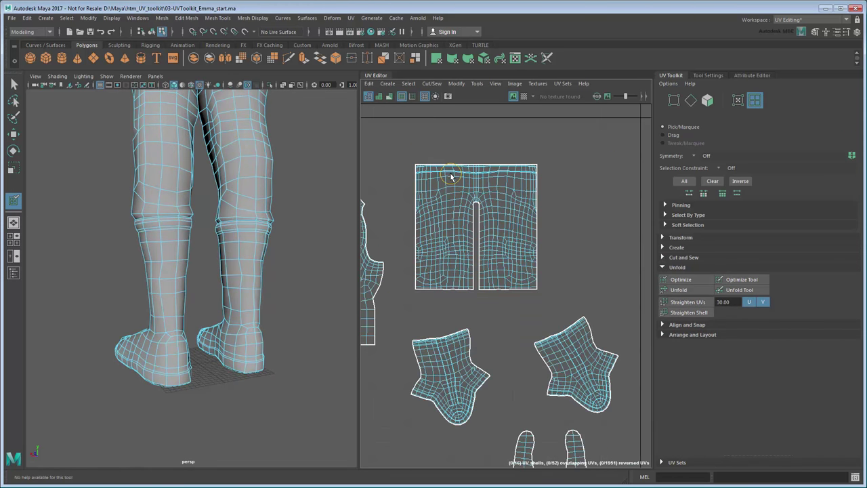
middle_click_drag(451, 174, 503, 169, "alt")
scroll(450, 173, "down", 3)
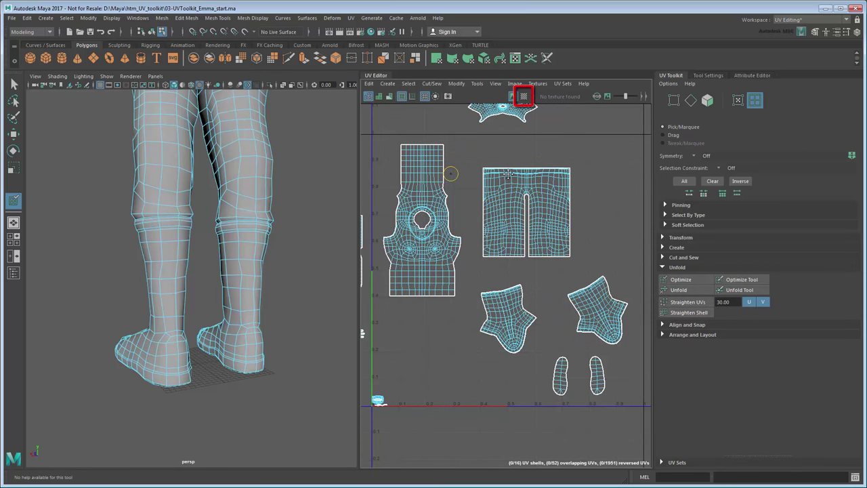
left_click(523, 96)
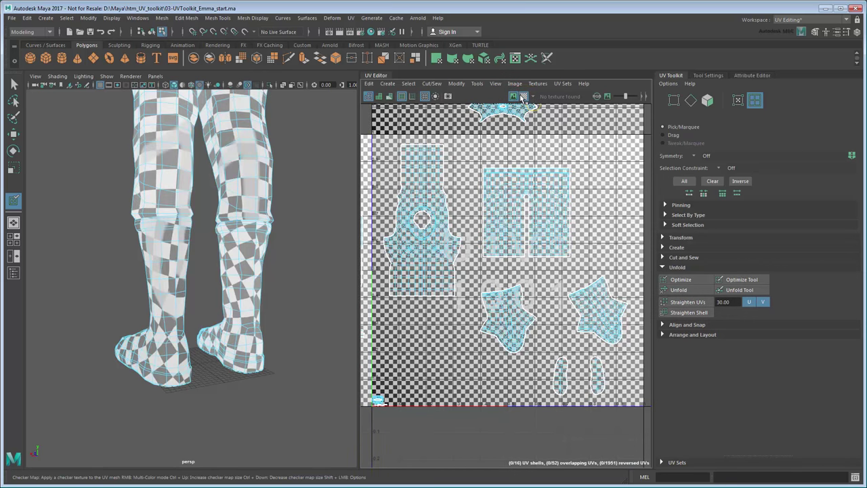
left_click_drag(165, 285, 257, 344, "alt")
middle_click_drag(249, 316, 256, 452, "alt")
left_click_drag(311, 285, 253, 284, "alt")
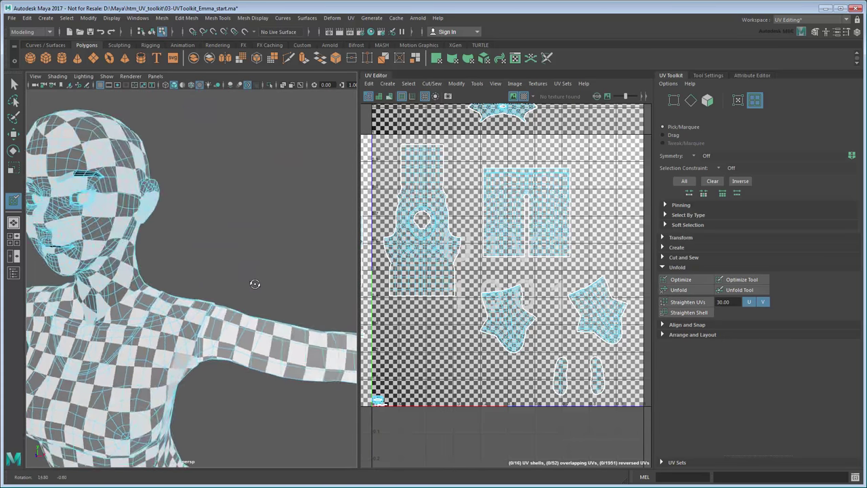
right_click_drag(254, 284, 225, 285, "alt")
left_click_drag(225, 285, 153, 277, "alt")
middle_click_drag(153, 277, 309, 268, "alt")
left_click_drag(309, 268, 217, 272, "alt")
Examine the checker pattern on the legs, boots and torso, and turn the checker map off.
right_click_drag(239, 336, 271, 336, "alt")
middle_click_drag(182, 330, 245, 92, "alt")
middle_click_drag(267, 379, 266, 278, "alt")
left_click_drag(267, 278, 273, 304, "alt")
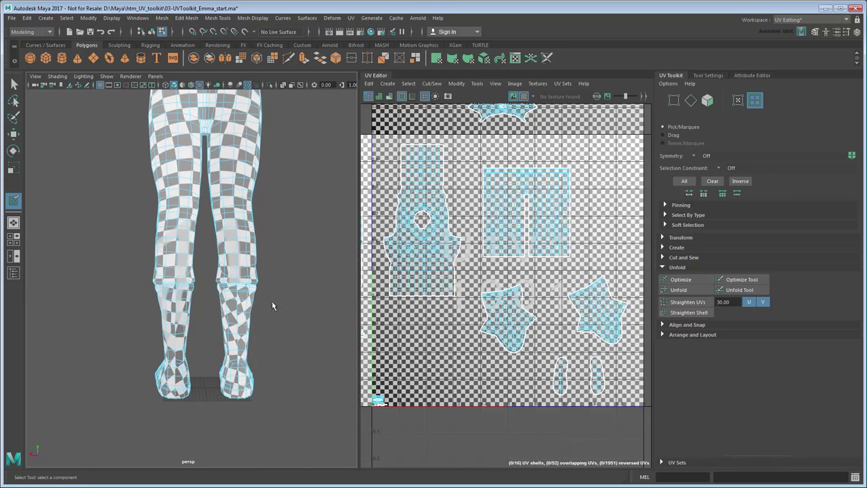
middle_click_drag(256, 217, 253, 426, "alt")
middle_click_drag(241, 149, 241, 249, "alt")
left_click_drag(241, 250, 290, 287, "alt")
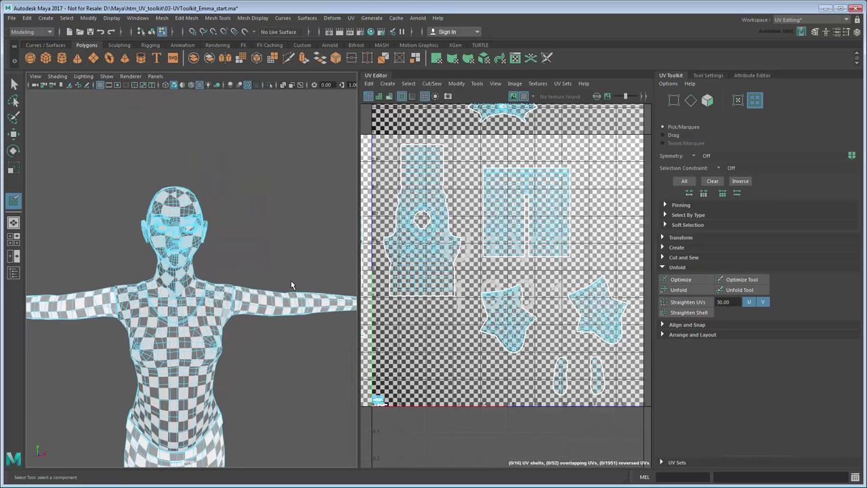
scroll(290, 286, "up", 2)
left_click(523, 96)
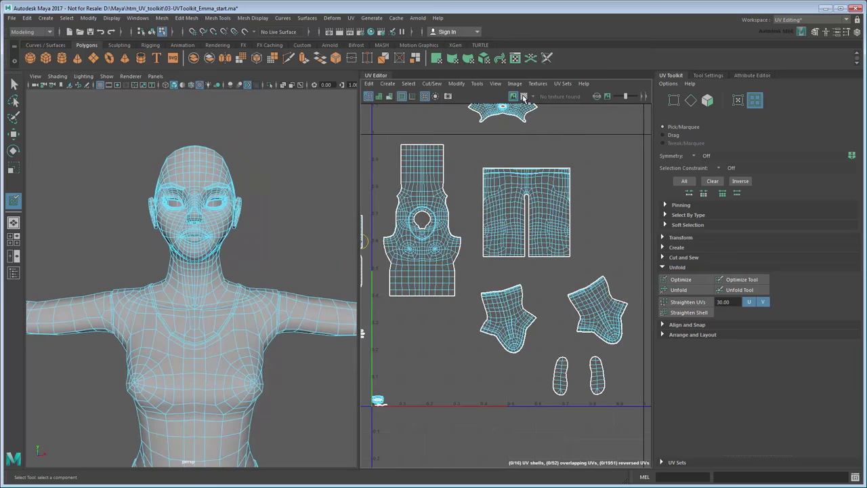
Select all the UV shells of the character's body and lay them out in the 0–1 UV tile.
left_click(741, 279)
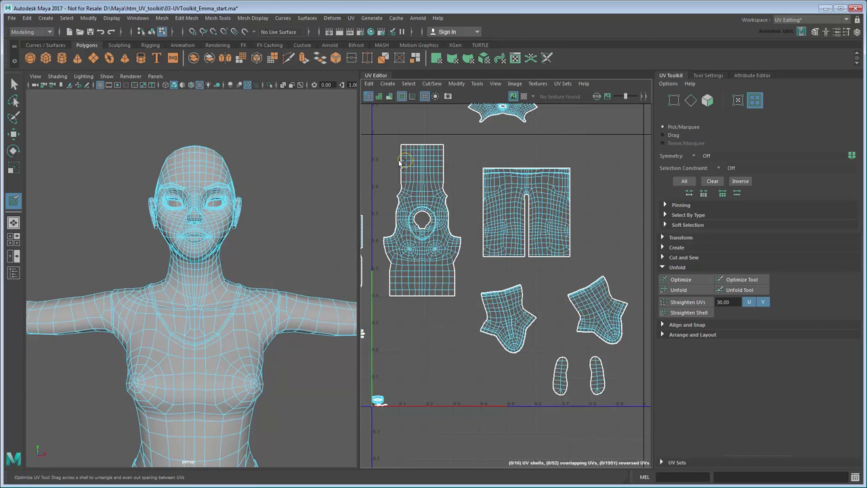
key("q")
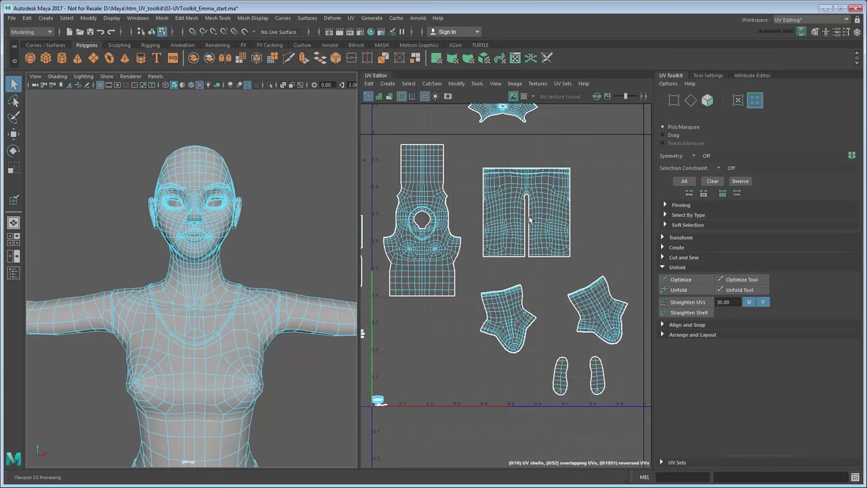
left_click(674, 267)
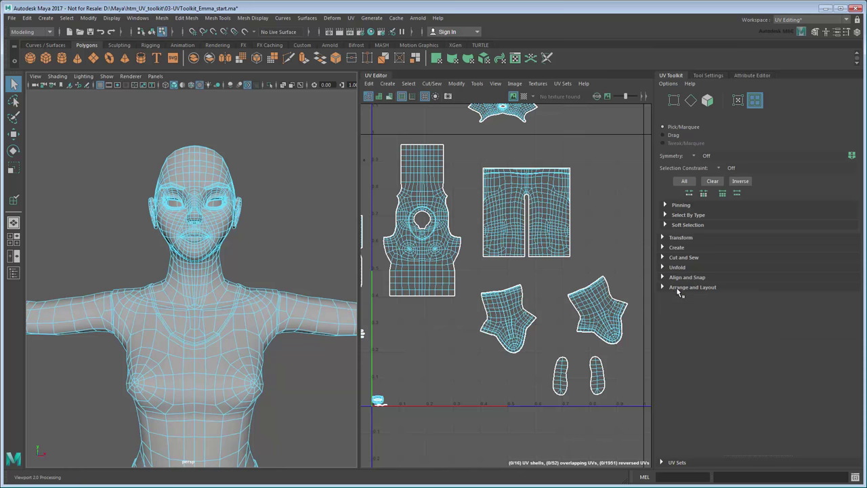
left_click(677, 290)
scroll(427, 290, "down", 2)
middle_click_drag(434, 283, 473, 285, "alt")
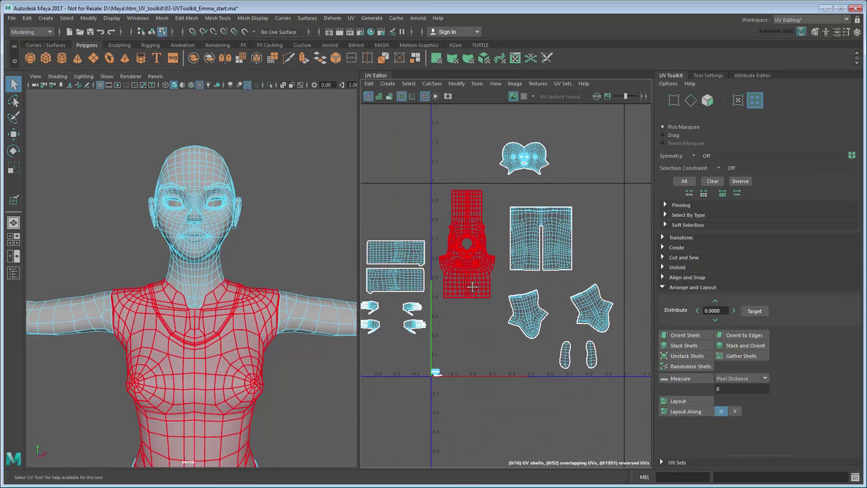
left_click(377, 149)
left_click_drag(367, 125, 619, 418)
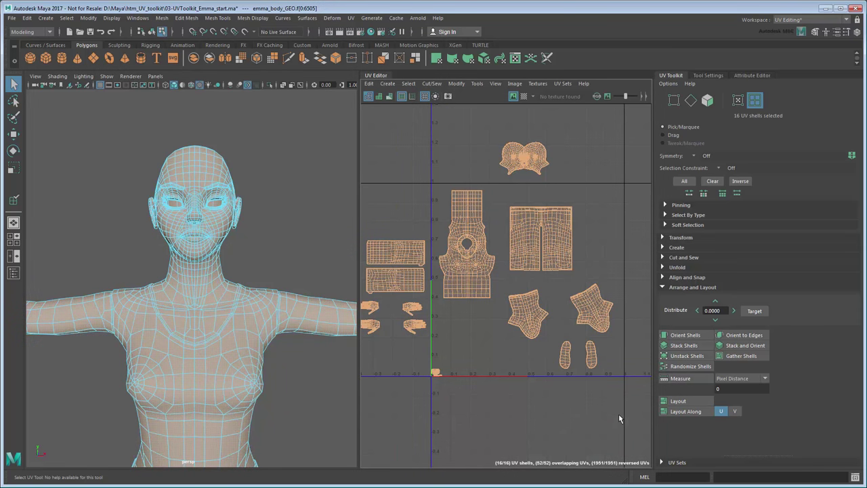
left_click(678, 401)
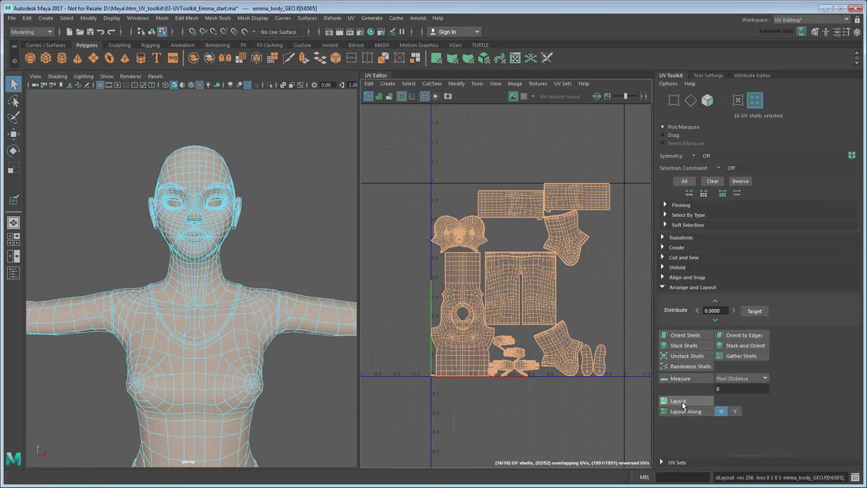
scroll(541, 346, "up", 2)
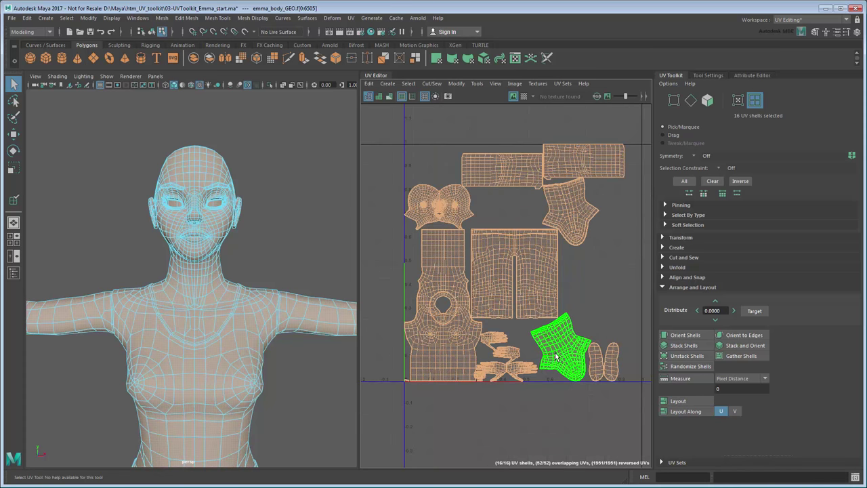
middle_click_drag(581, 307, 573, 307, "alt")
right_click_drag(573, 307, 600, 308, "alt")
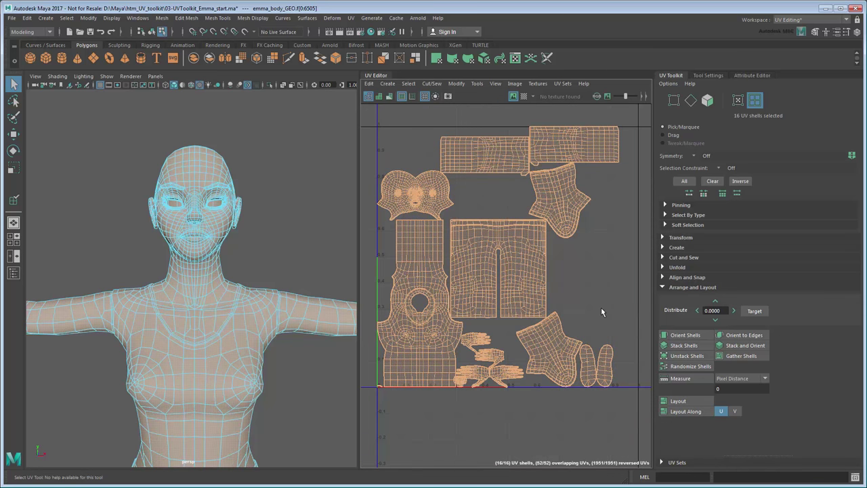
Scale the torso UV shell down slightly about its centre.
left_click(601, 311)
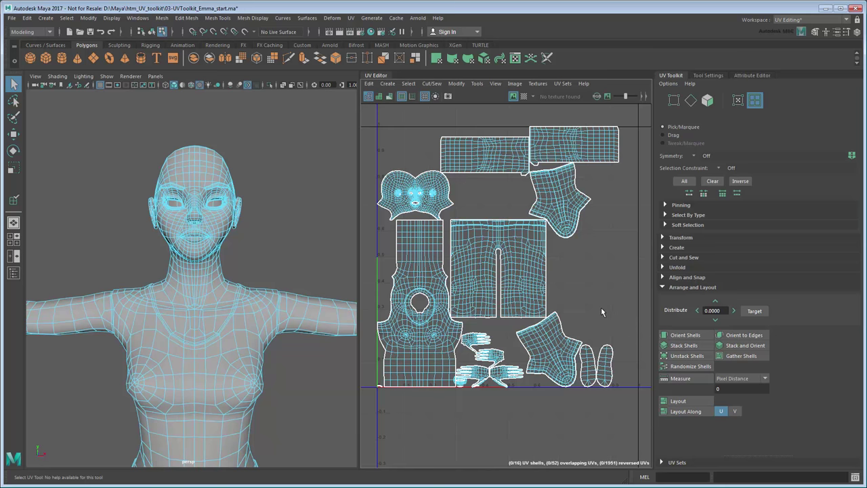
left_click(422, 326)
key("r")
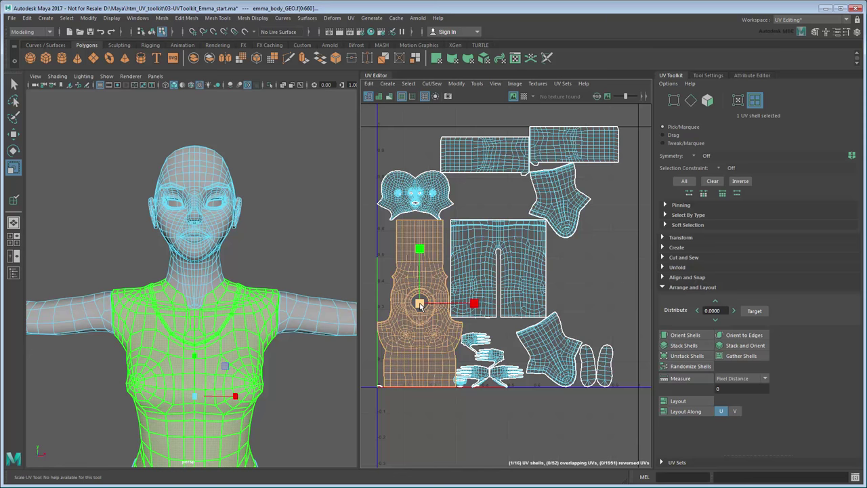
left_click_drag(419, 305, 393, 305)
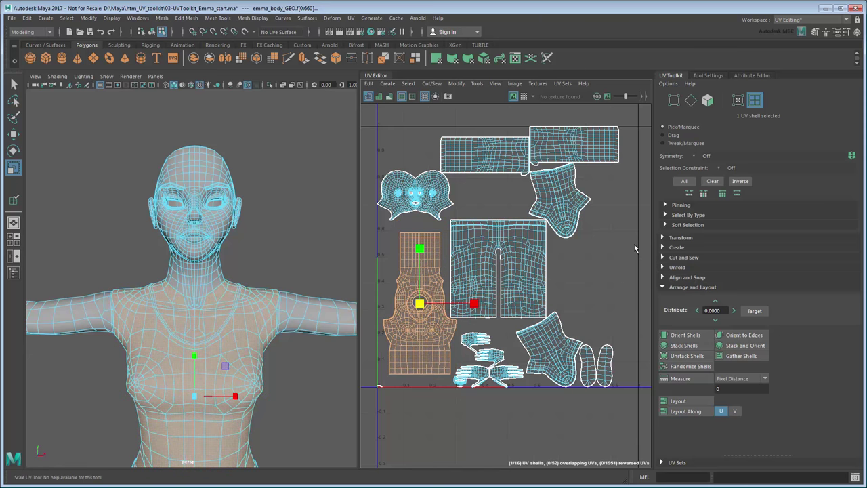
Get the torso shell's texel density and apply it to all the UV shells.
left_click(680, 237)
key("q")
scroll(862, 357, "down", 5)
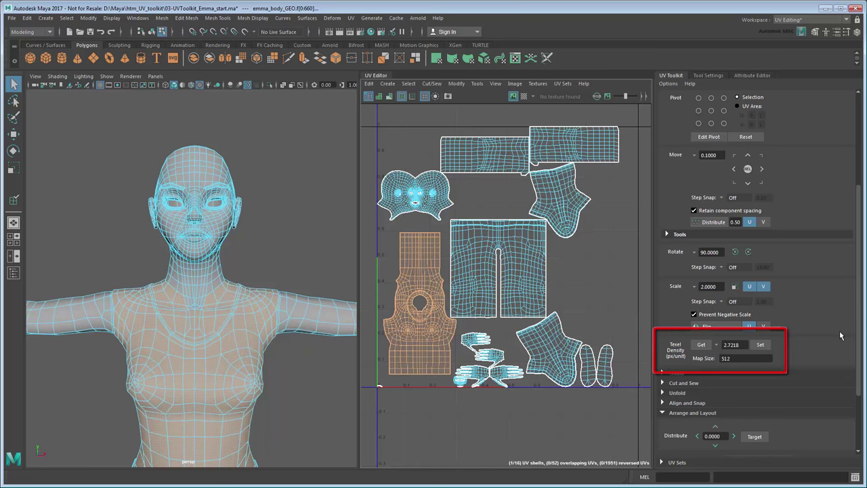
left_click(701, 345)
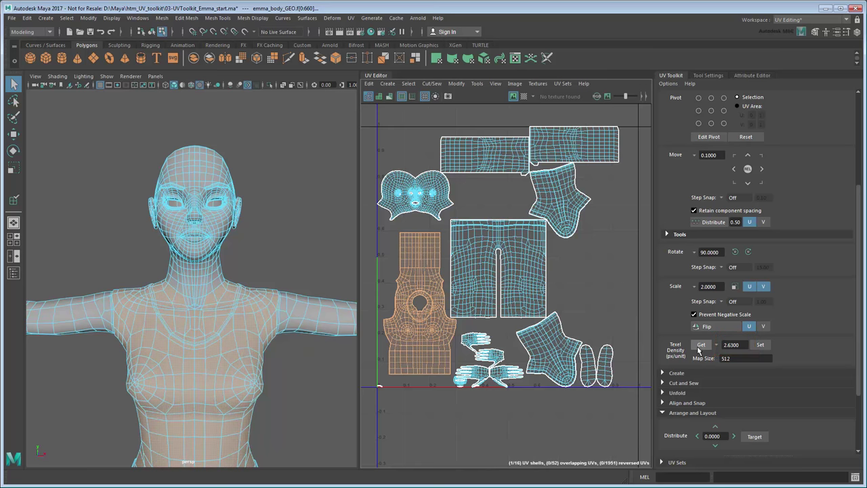
left_click_drag(379, 113, 631, 398)
left_click(760, 344)
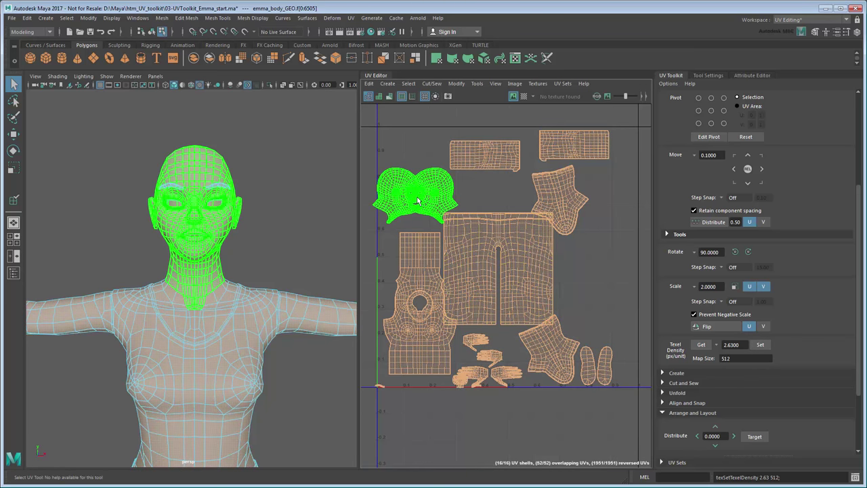
Enlarge the head UV shell and place it in the upper-right corner of the UV tile.
left_click(421, 207)
key("r")
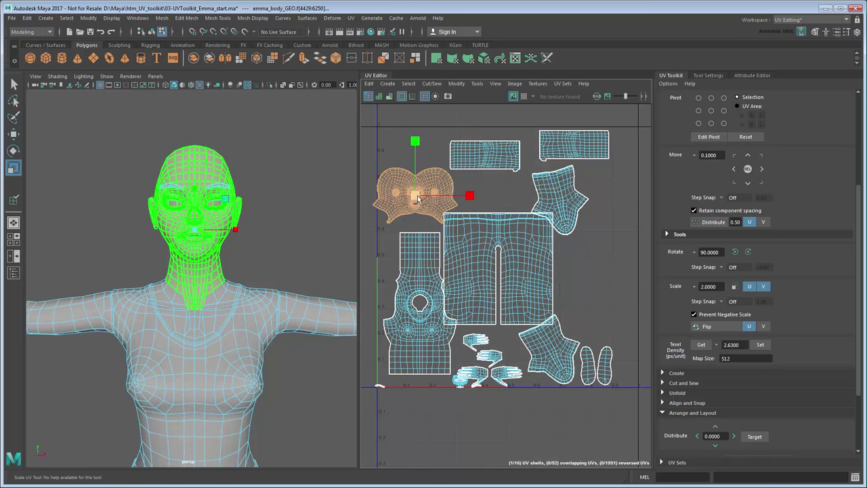
left_click_drag(416, 197, 444, 210)
middle_click_drag(444, 211, 563, 181)
key("w")
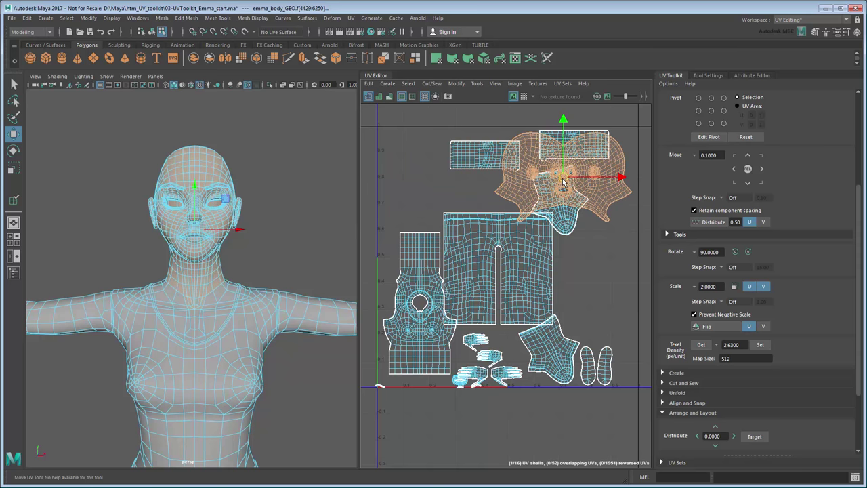
Lay out every UV shell except the head with a shell padding of 20 pixels.
key("q")
left_click(563, 223)
left_click(572, 145, "shift")
left_click(480, 149, "shift")
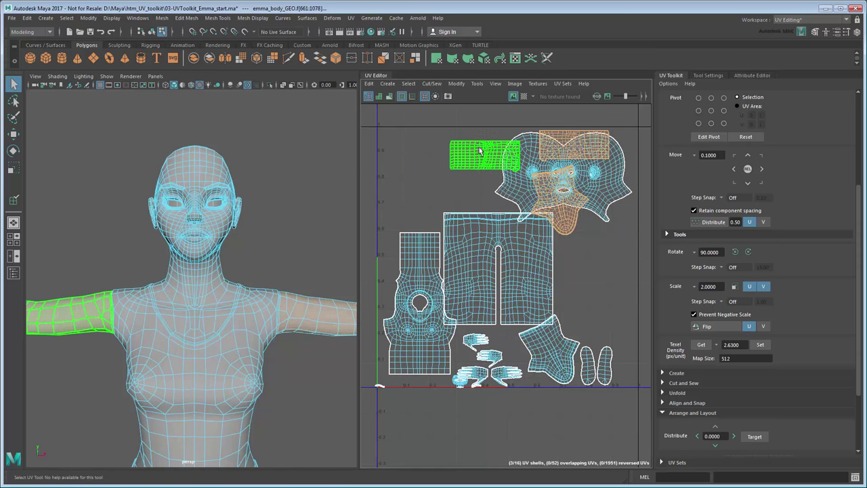
left_click_drag(385, 249, 624, 409, "shift")
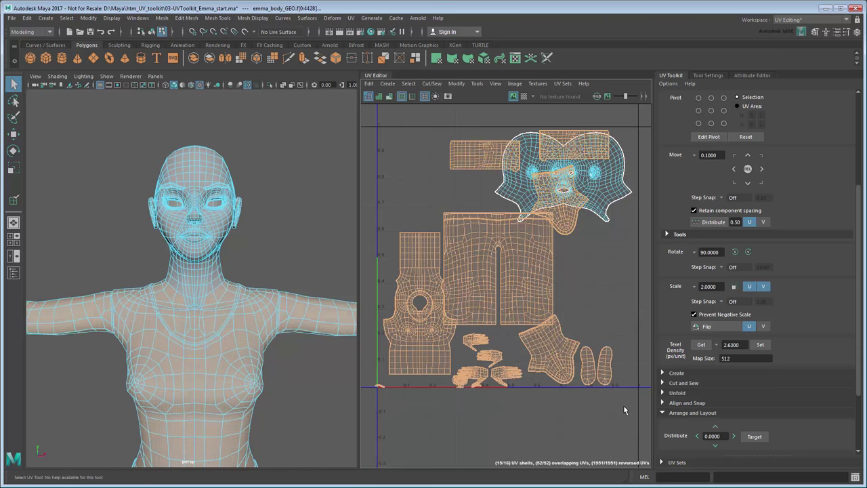
scroll(855, 422, "down", 3)
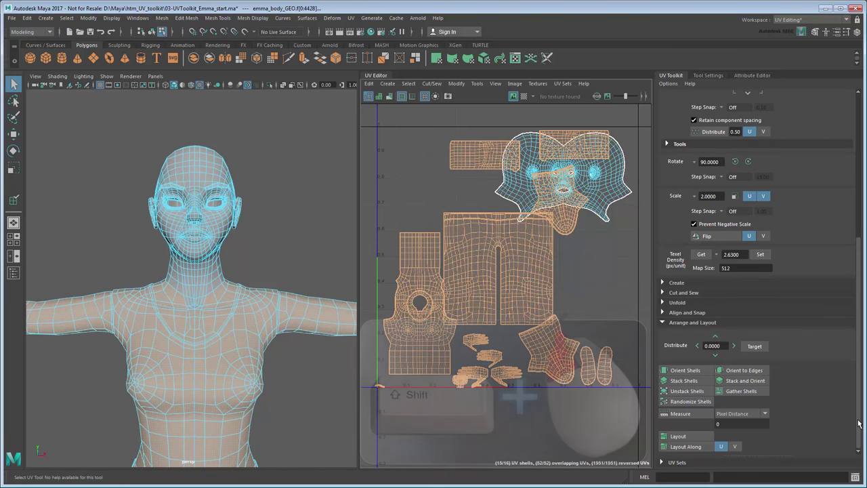
left_click(691, 435, "shift")
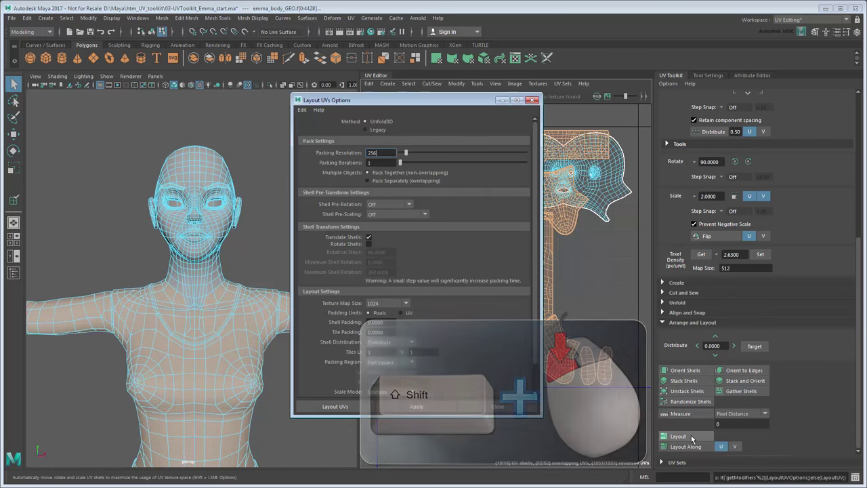
left_click(375, 321)
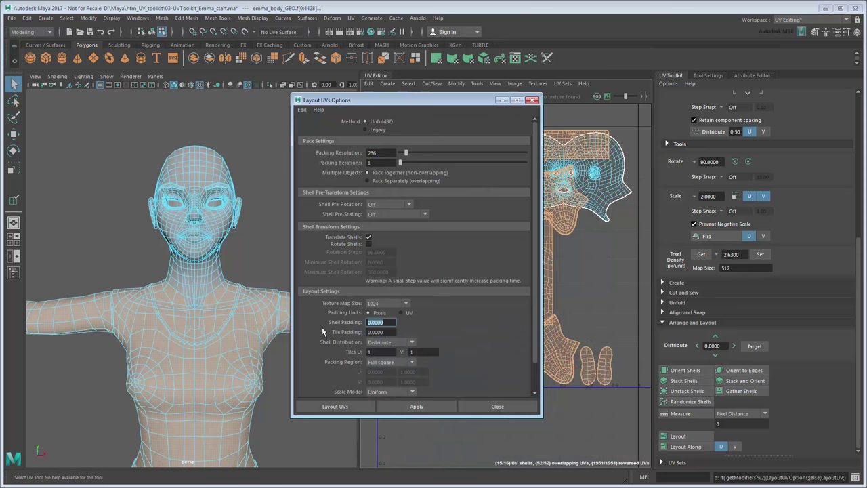
type("20")
left_click(338, 405)
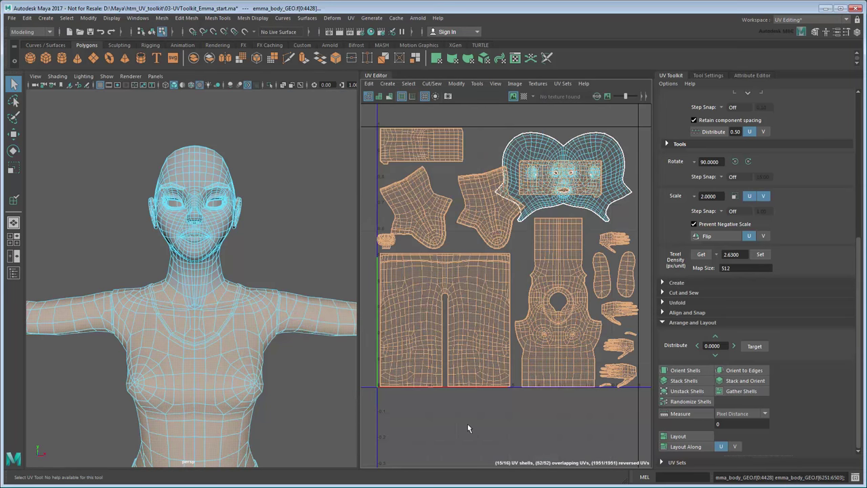
left_click(494, 409)
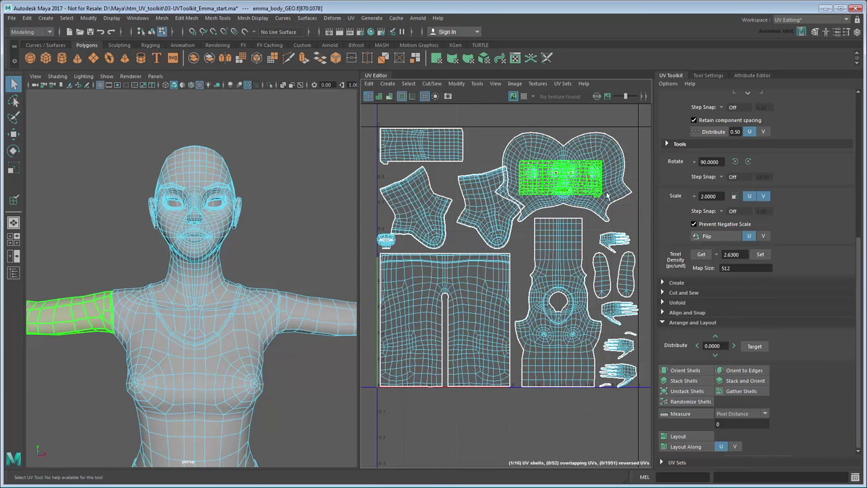
Stack the two arm shells and move them into the upper-left corner of the UV tile.
left_click(438, 154)
left_click(439, 154, "shift")
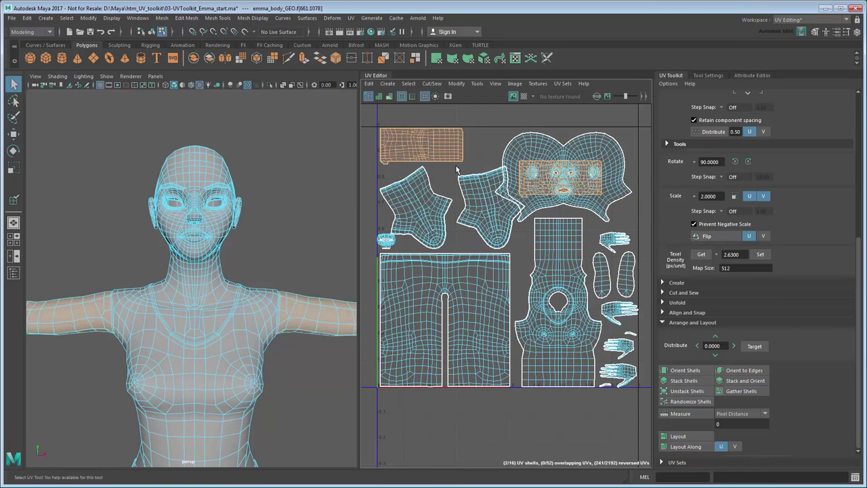
left_click(675, 381)
key("w")
left_click_drag(487, 166, 423, 153)
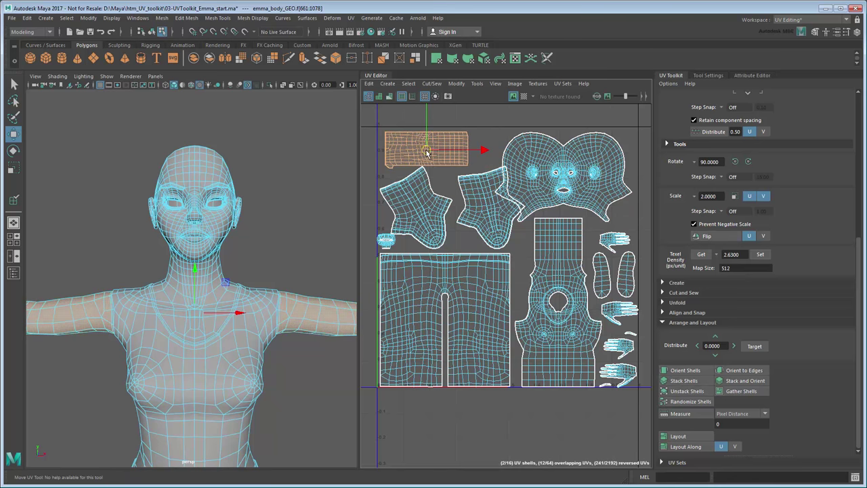
Flip one boot sole shell in U and stack the two sole shells.
left_click(601, 271)
left_click(706, 236)
left_click(624, 276, "shift")
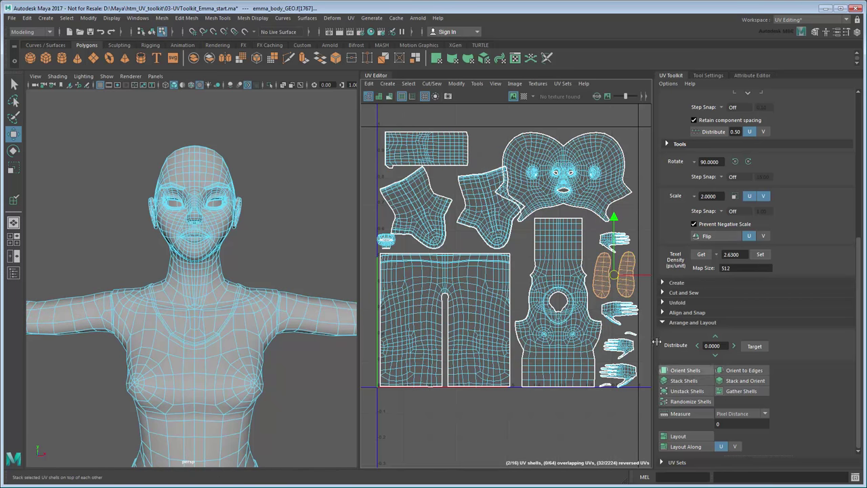
left_click(685, 380)
Flip one hand shell in U, stack it with its matching hand, and place the pair just above the boot soles.
left_click(623, 349)
left_click(624, 349)
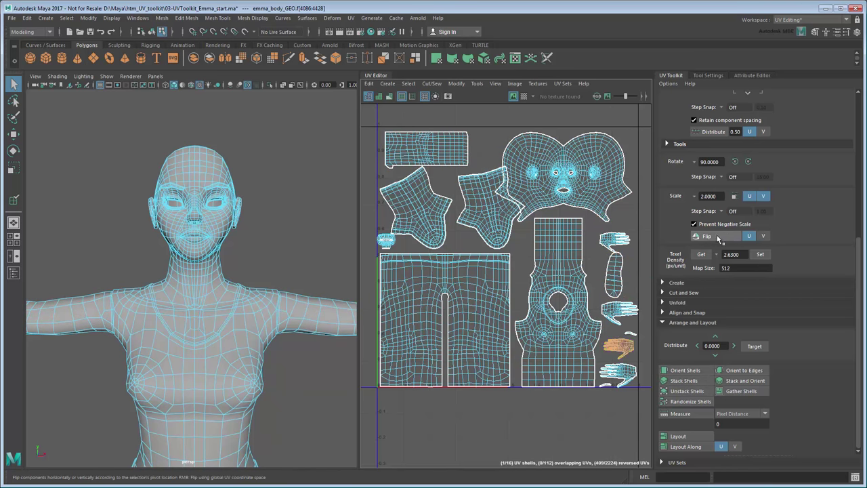
left_click(614, 239, "shift")
left_click(683, 380)
key("w")
left_click_drag(616, 293, 609, 237)
Flip one of the remaining hand shells in U, stack the two, and place them in the tile's lower-right corner.
left_click(620, 311)
left_click(710, 238)
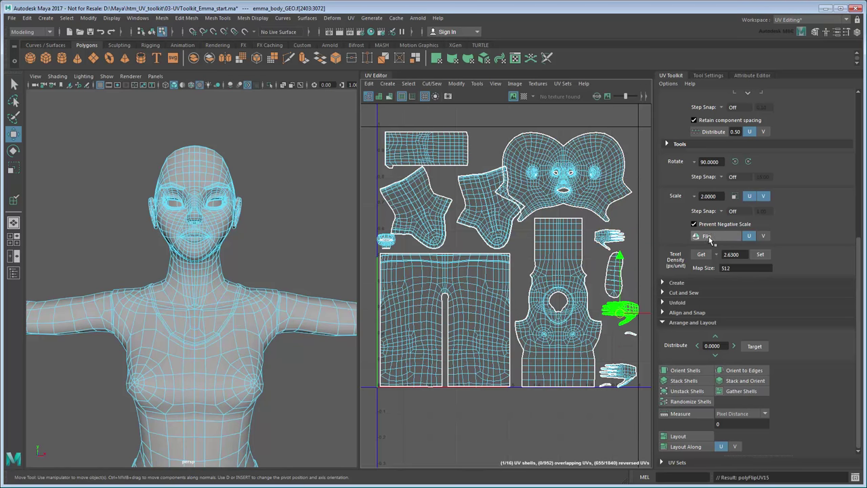
left_click(620, 374, "shift")
left_click(684, 380)
left_click_drag(621, 350, 621, 367)
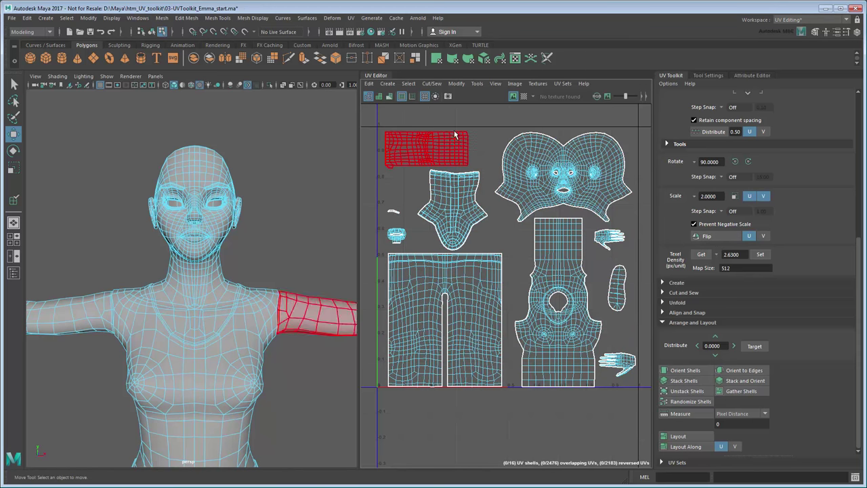
Select all the UV shells and take a UV snapshot of the finished layout.
key("q")
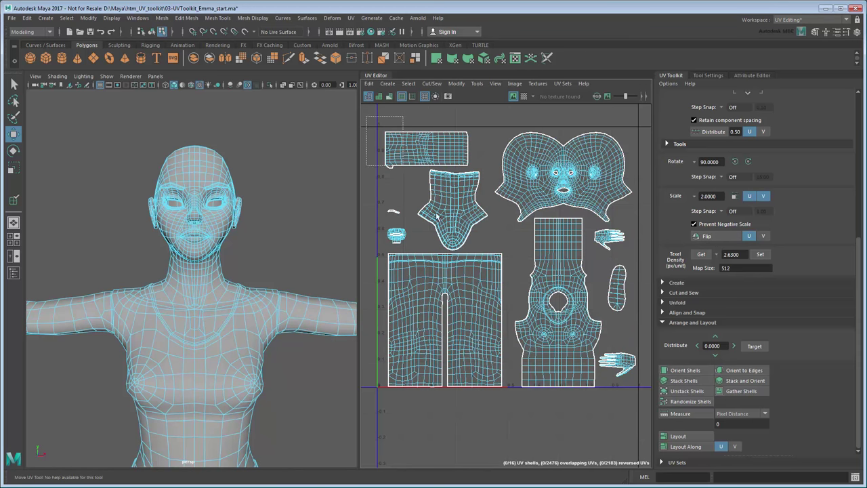
left_click_drag(369, 116, 630, 415)
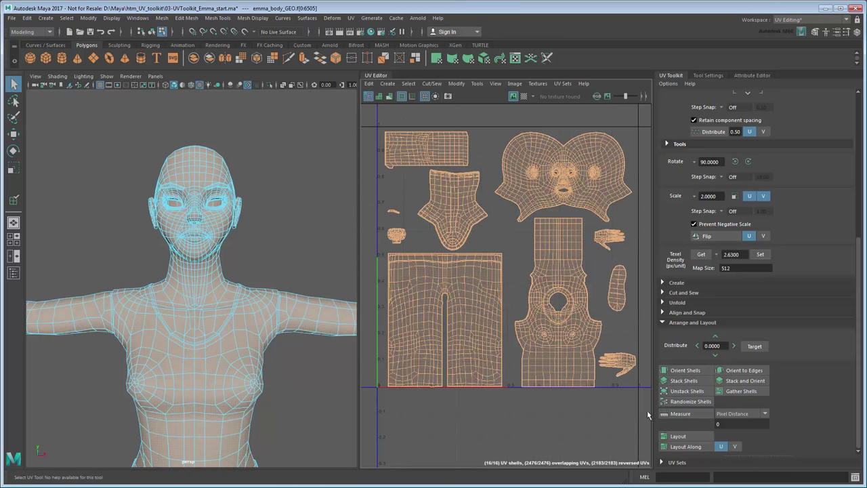
left_click(447, 96)
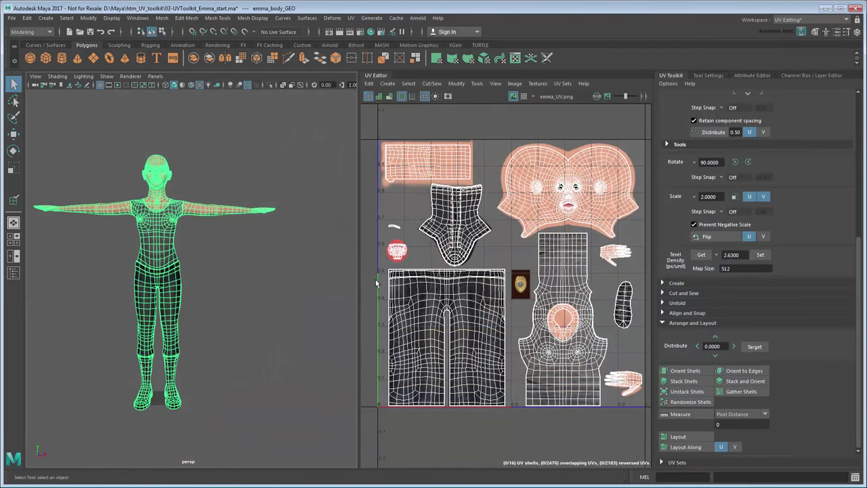
Show the head_features_LYR, accessories_LYR and guns_LYR display layers.
left_click(810, 75)
left_click(663, 418)
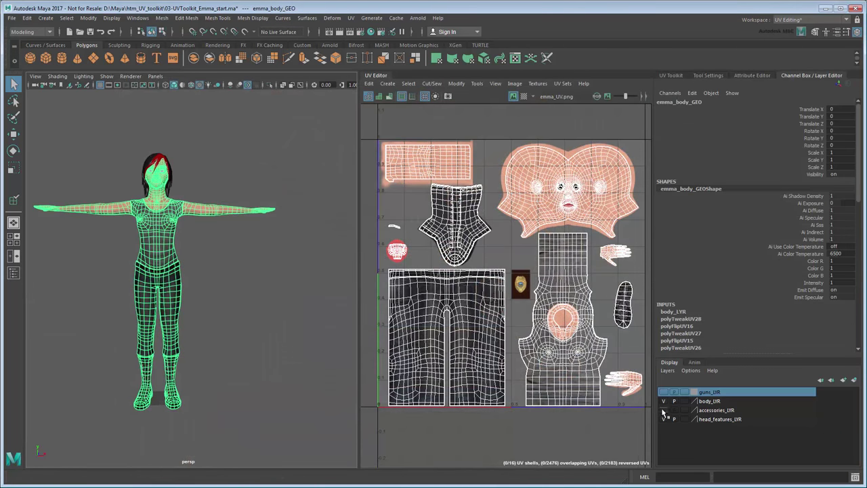
left_click(662, 410)
left_click(663, 392)
Examine the textured character from the legs and boots to the full figure, and select the body mesh.
left_click(218, 316)
scroll(219, 316, "up", 5)
middle_click_drag(220, 316, 280, 336, "alt")
left_click_drag(280, 336, 77, 248, "alt")
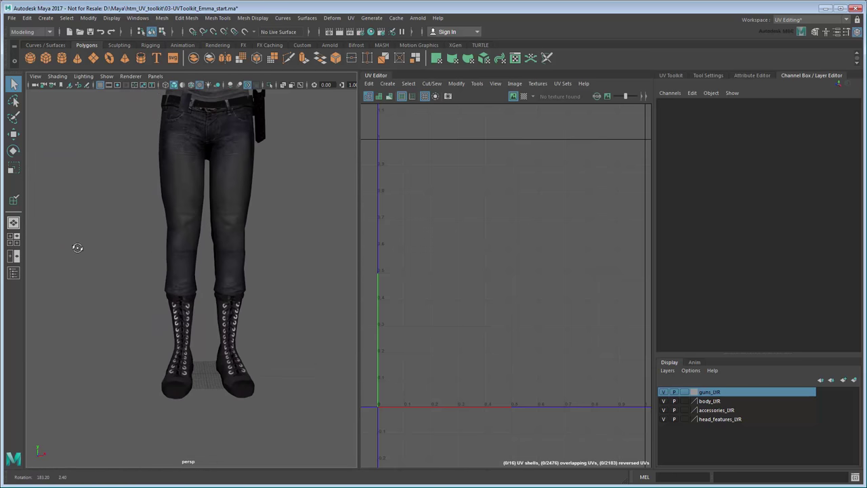
middle_click_drag(237, 249, 227, 464, "alt")
right_click_drag(227, 464, 248, 378, "alt")
left_click_drag(248, 378, 261, 359, "alt")
left_click(178, 312)
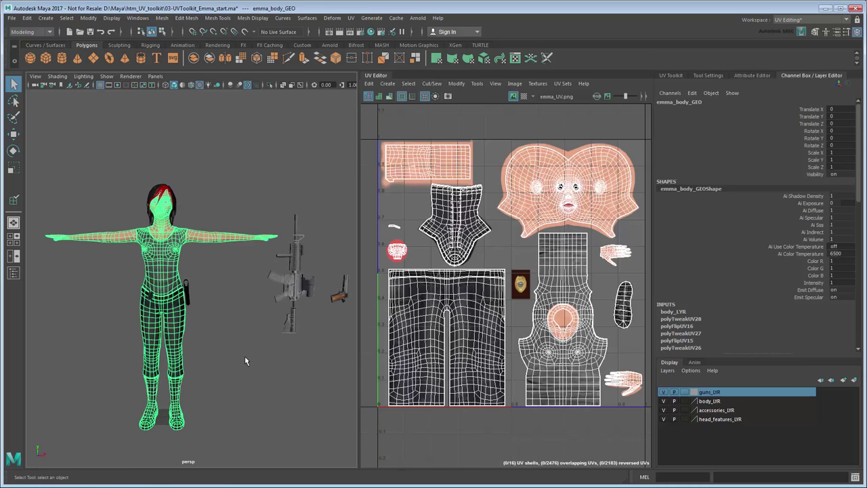
Show the UV Toolkit and watch the Pin UVs demonstration in the expanded help for its Pinning section.
left_click(670, 76)
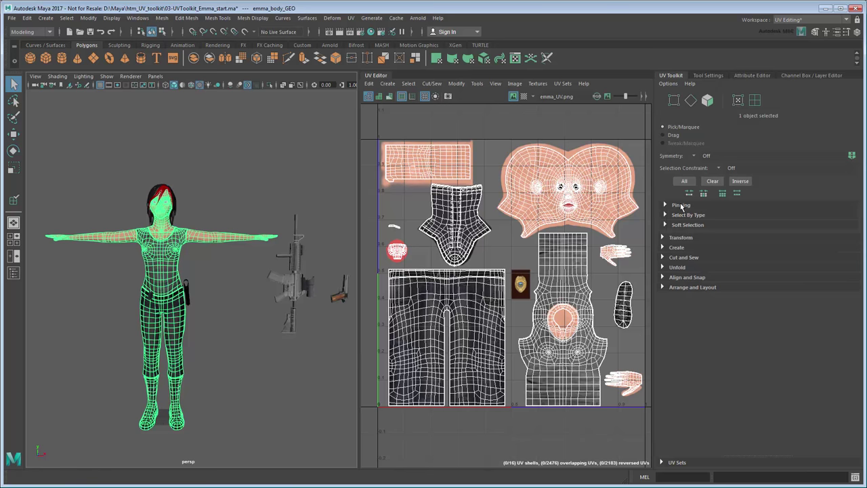
left_click(826, 256)
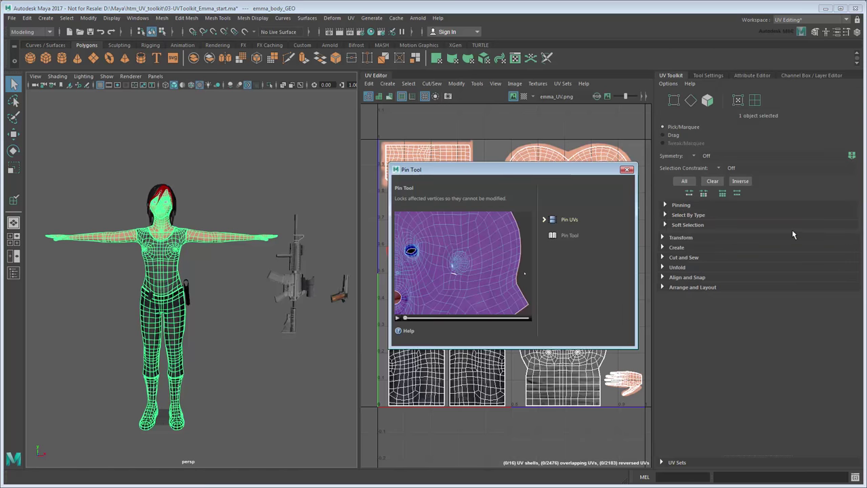
left_click(398, 317)
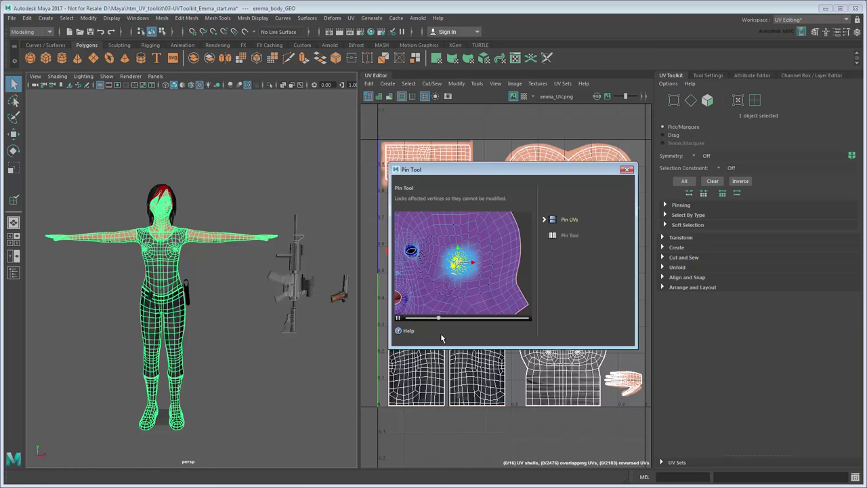
left_click(627, 169)
View the expanded help for the UV Toolkit's Transform section and show its Texel Density demonstration.
mouse_move(678, 240)
left_click(809, 292)
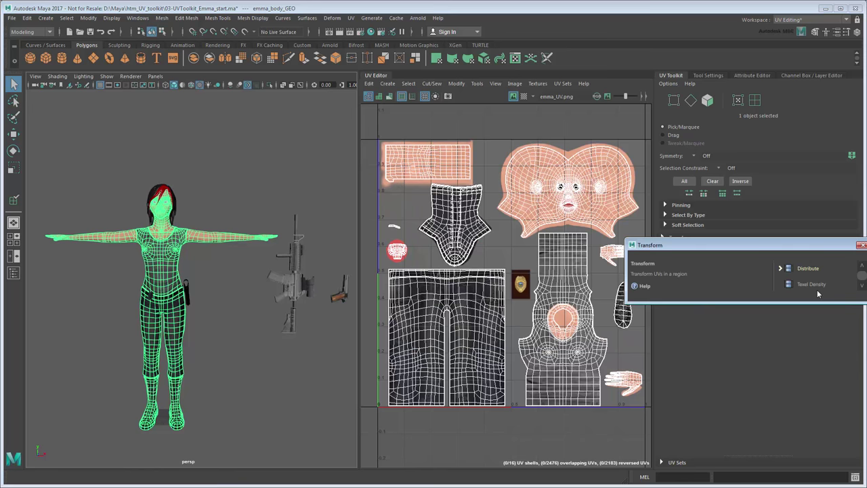
left_click_drag(774, 250, 516, 174)
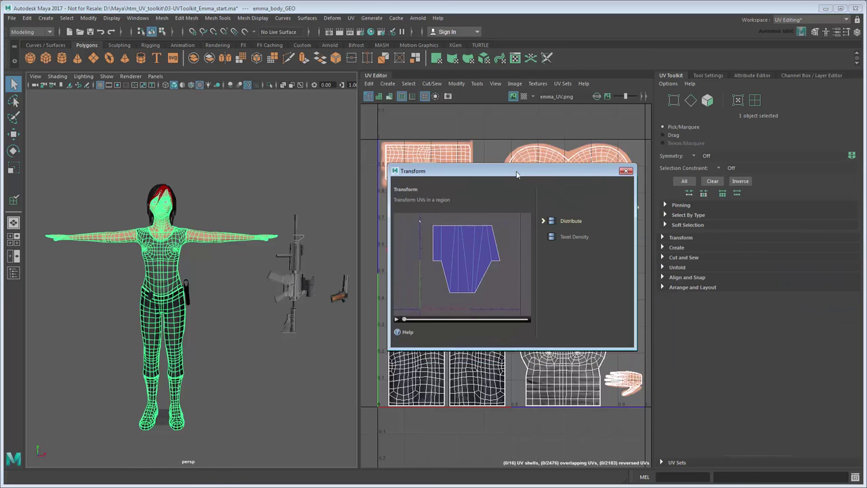
left_click(583, 234)
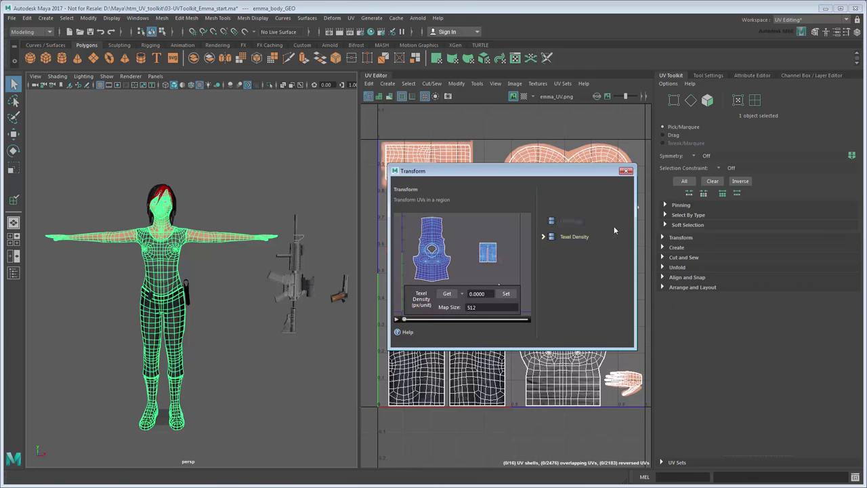
left_click(626, 172)
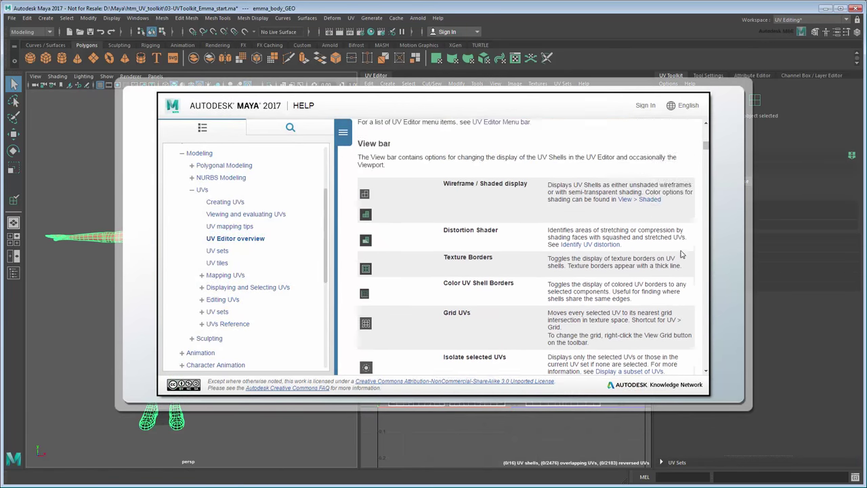